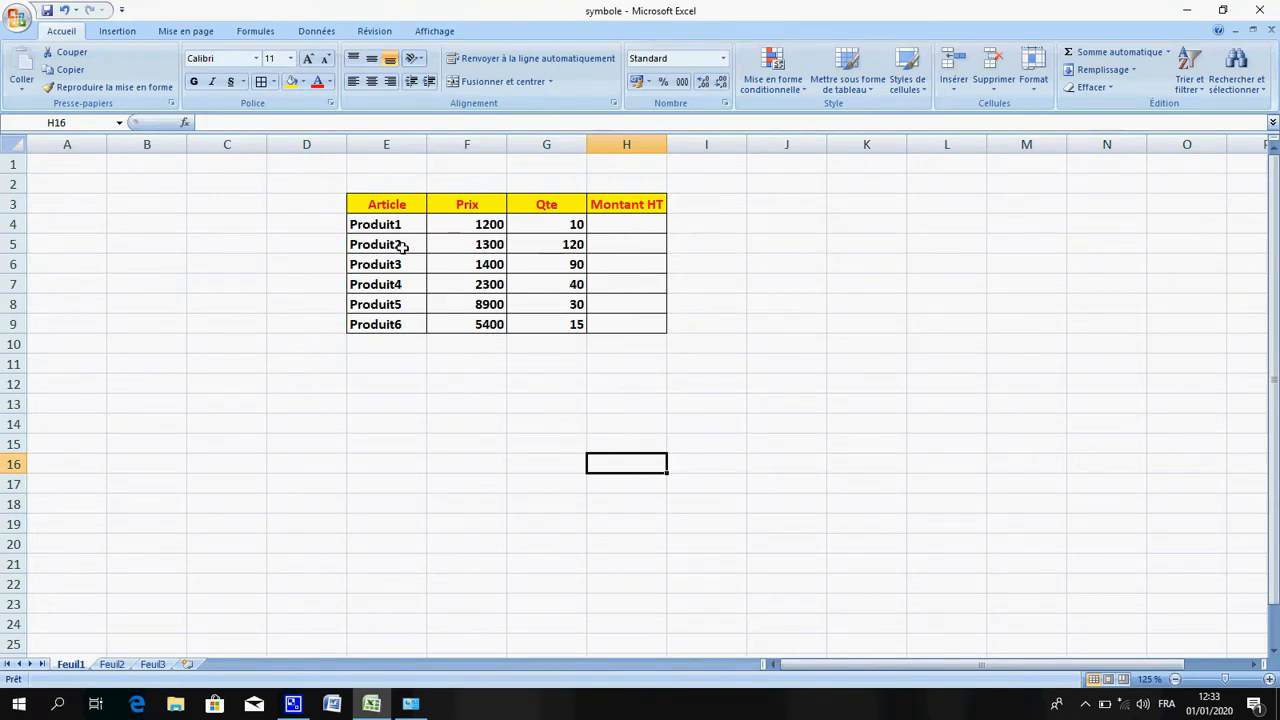
click(400, 266)
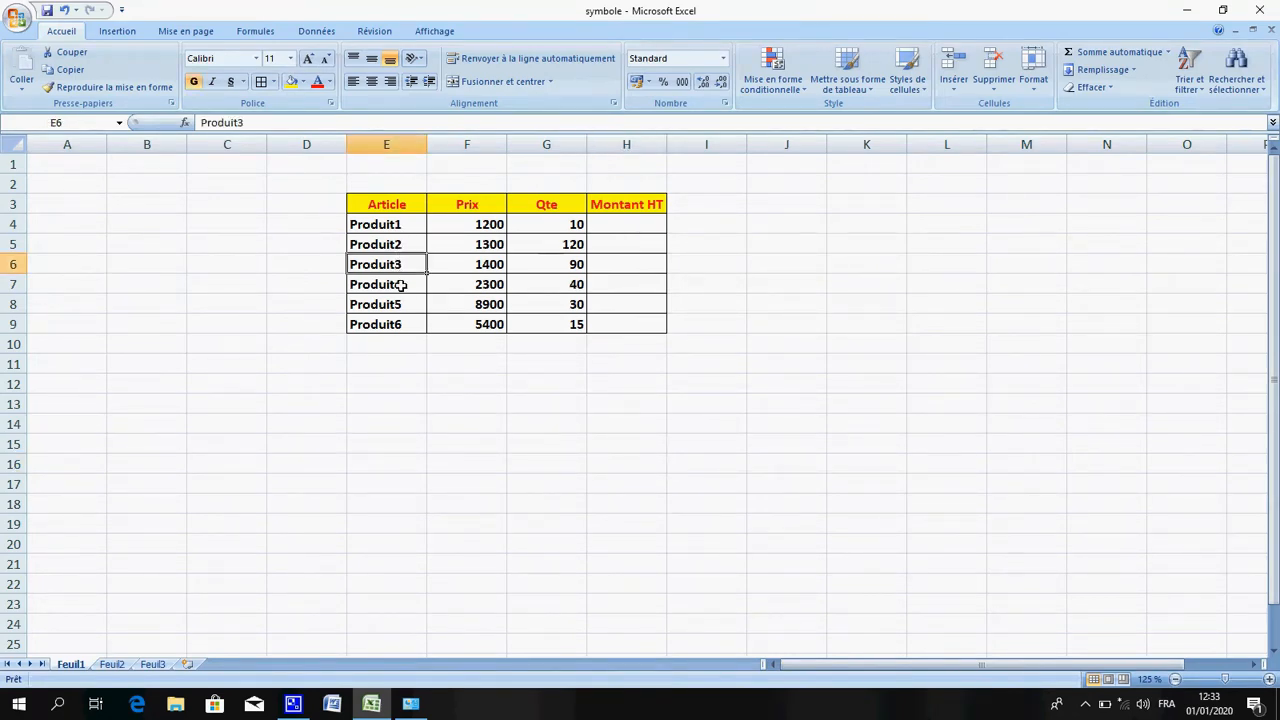
click(400, 284)
click(400, 304)
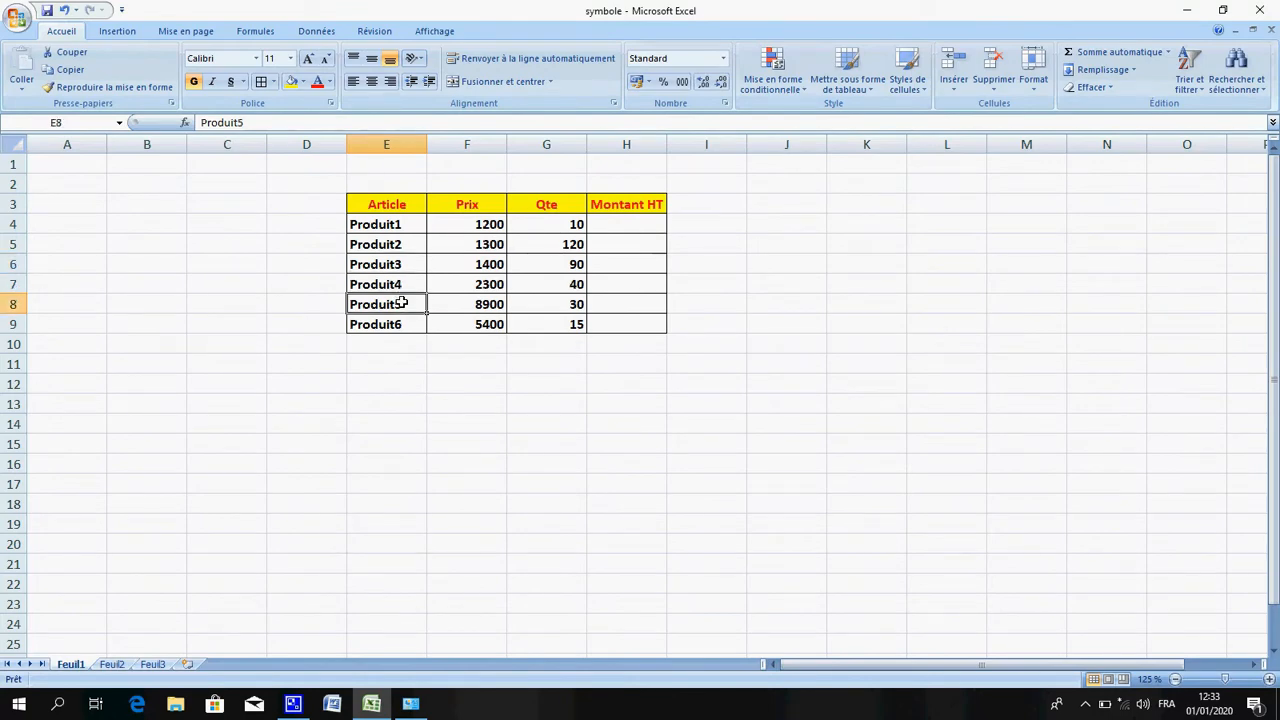
click(405, 326)
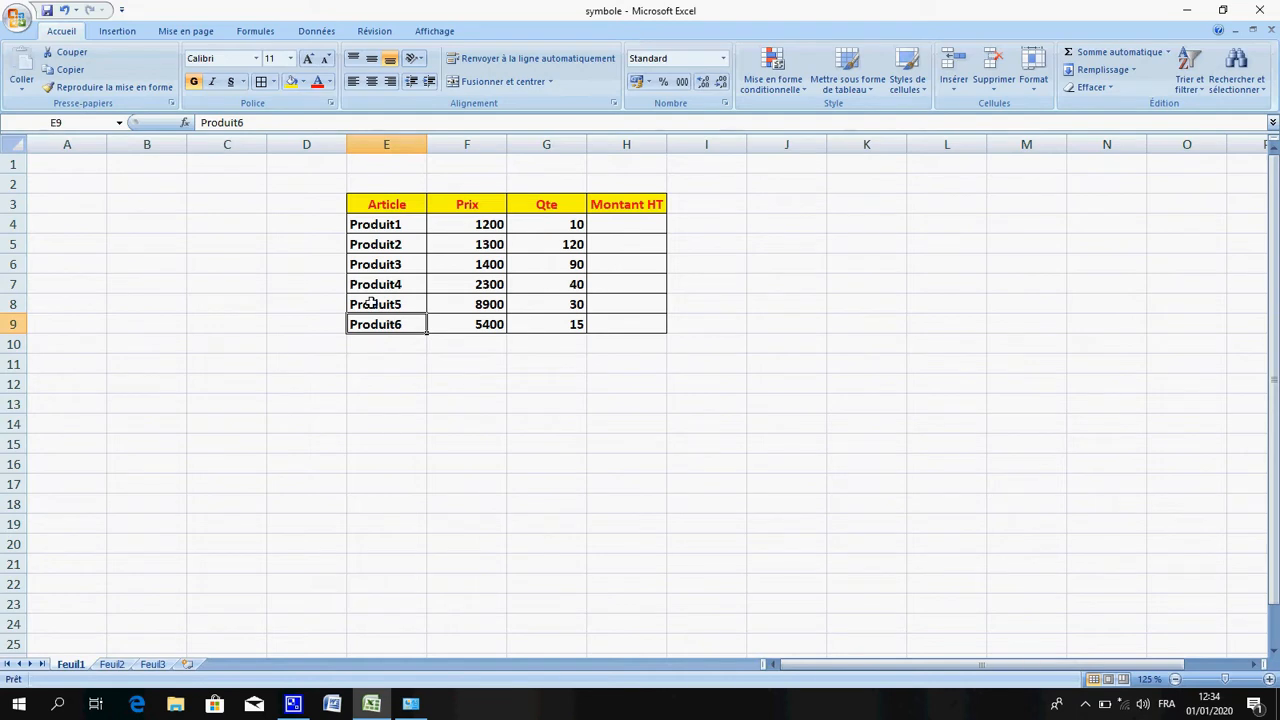
Enter the unit KG in cells D4 and D5 beside the first two products
click(322, 224)
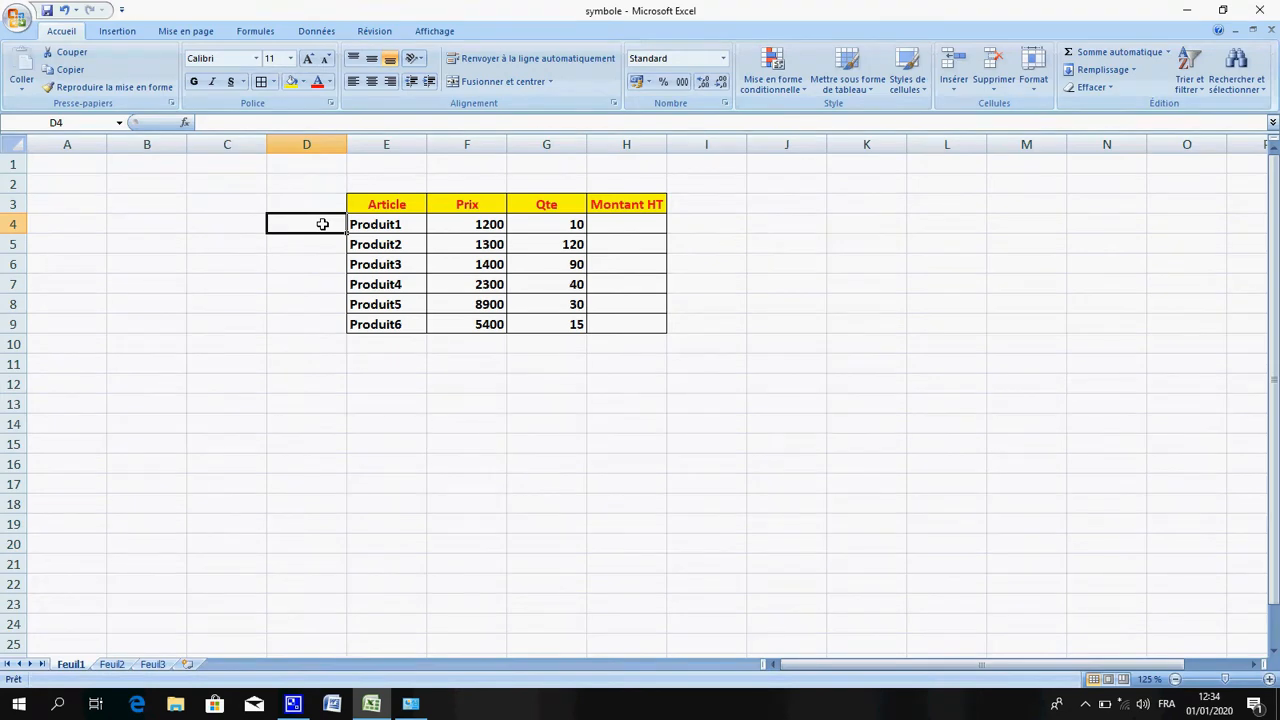
text(KG)
key(Return)
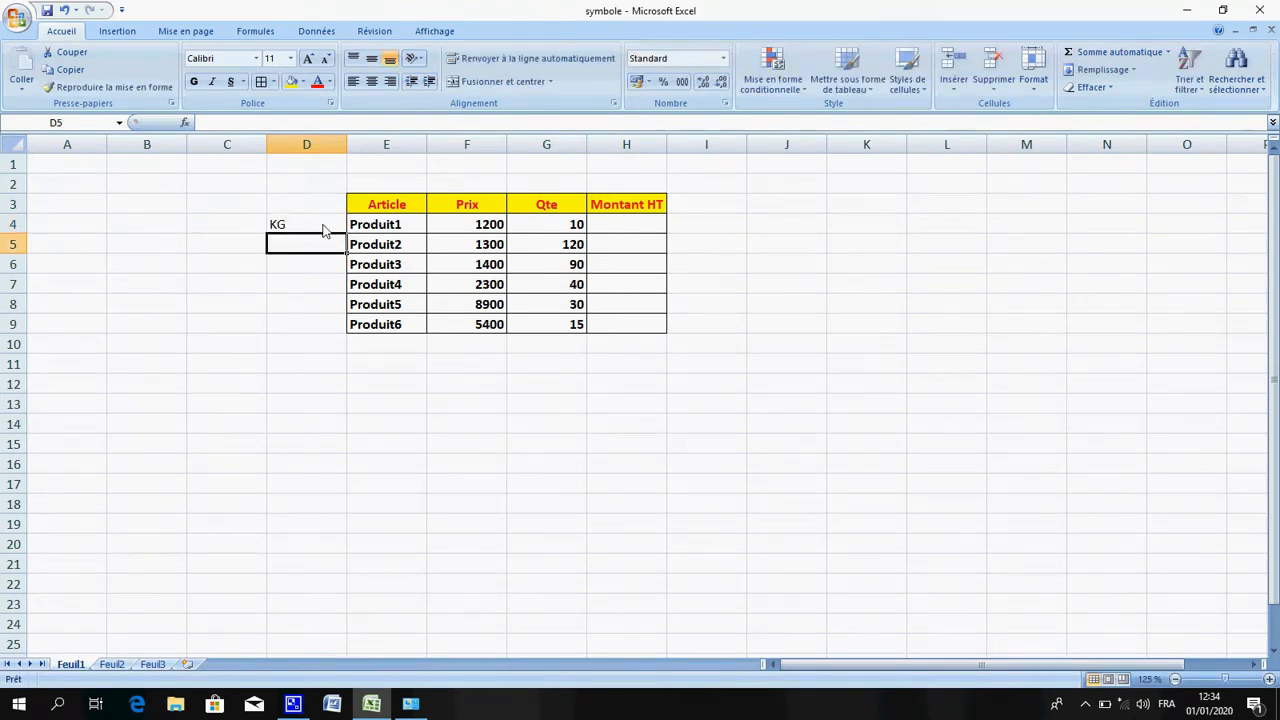
text(KG)
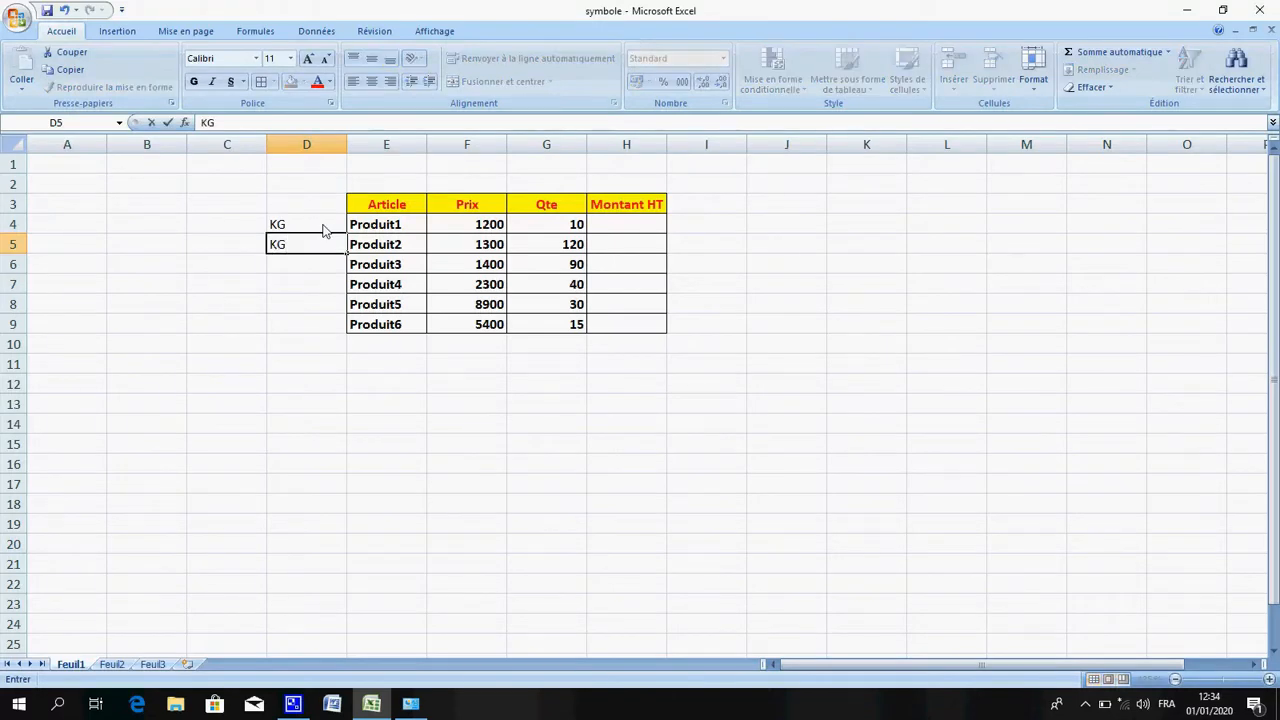
key(Return)
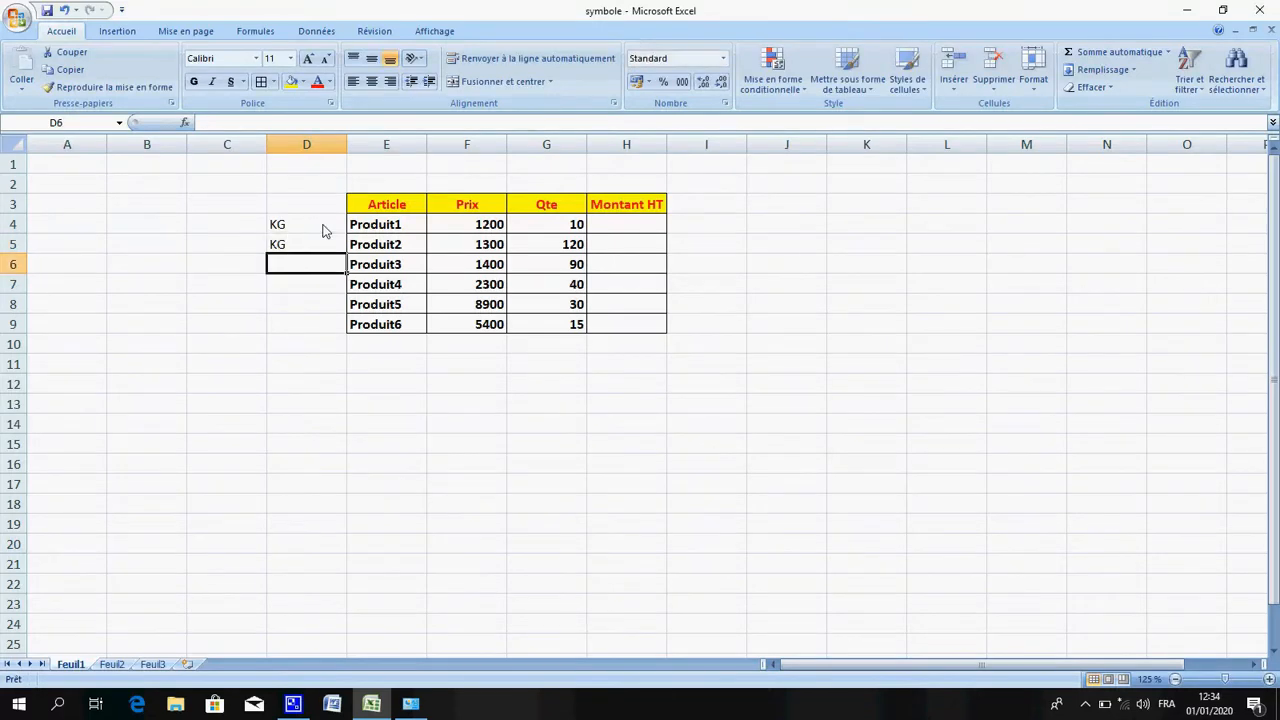
Enter the units PIECE in D6 and CARTON in D7
text(PIC)
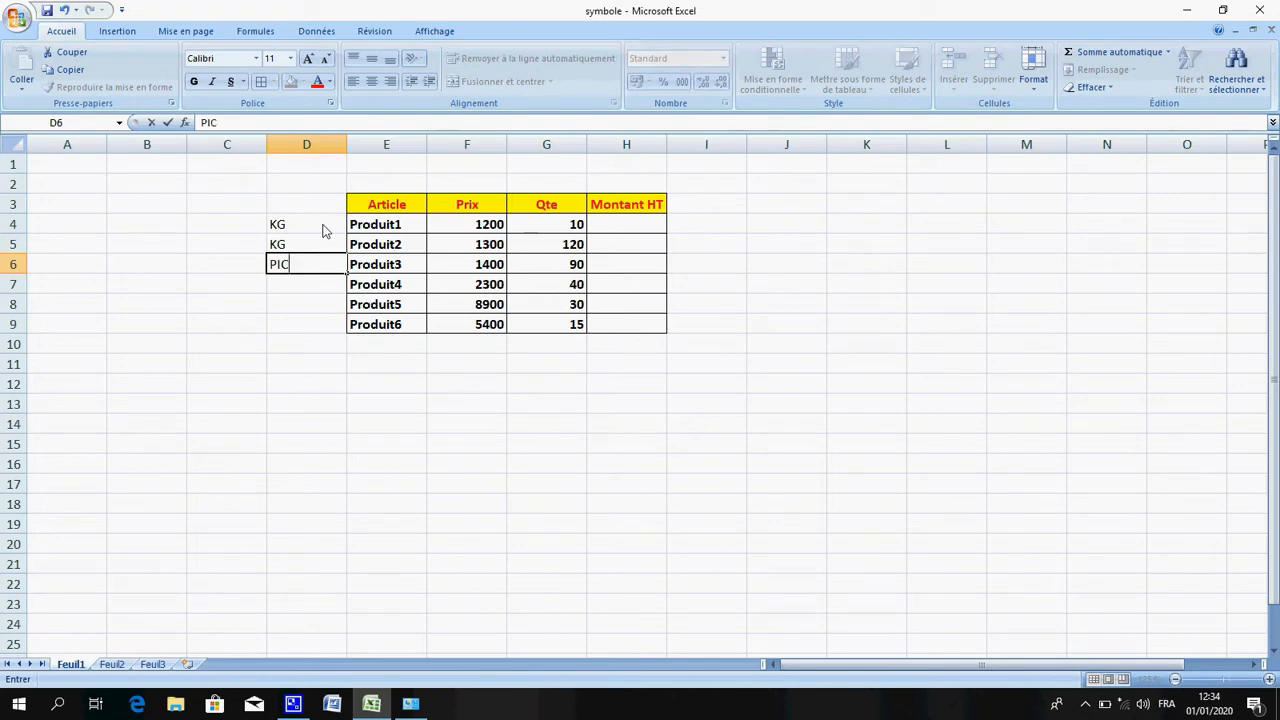
key(BackSpace)
text(ECE)
key(Return)
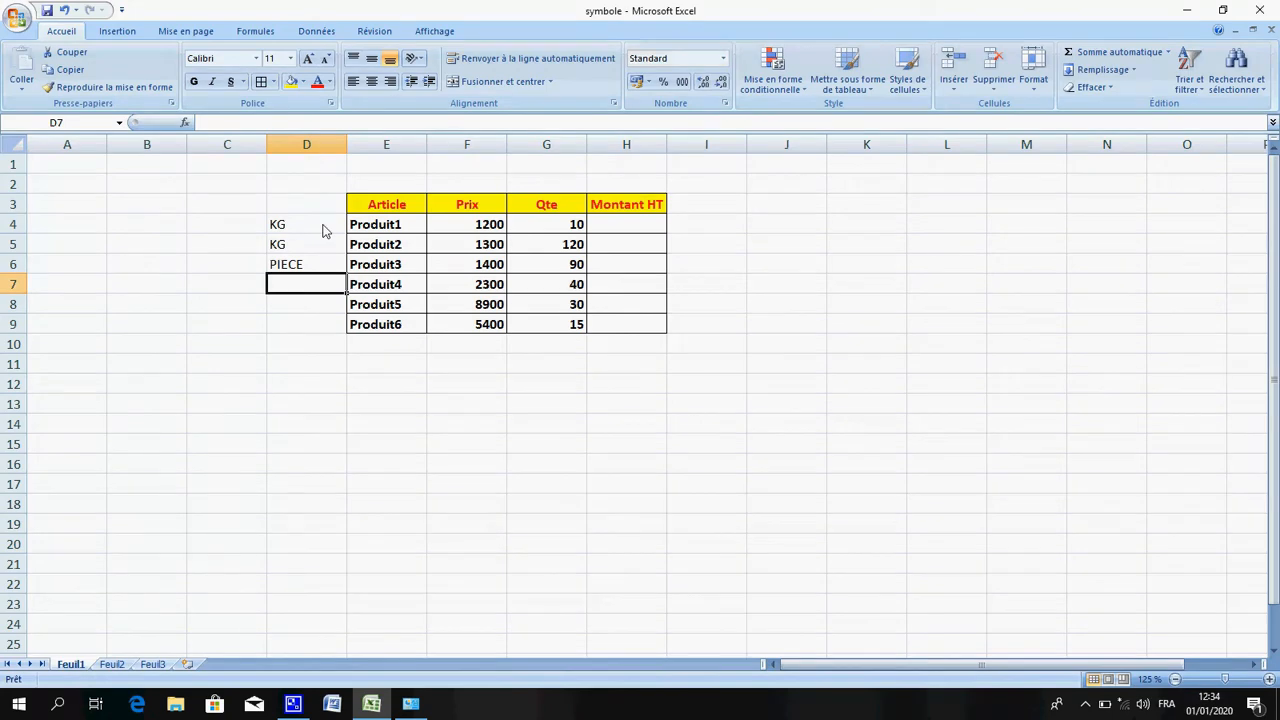
text(C)
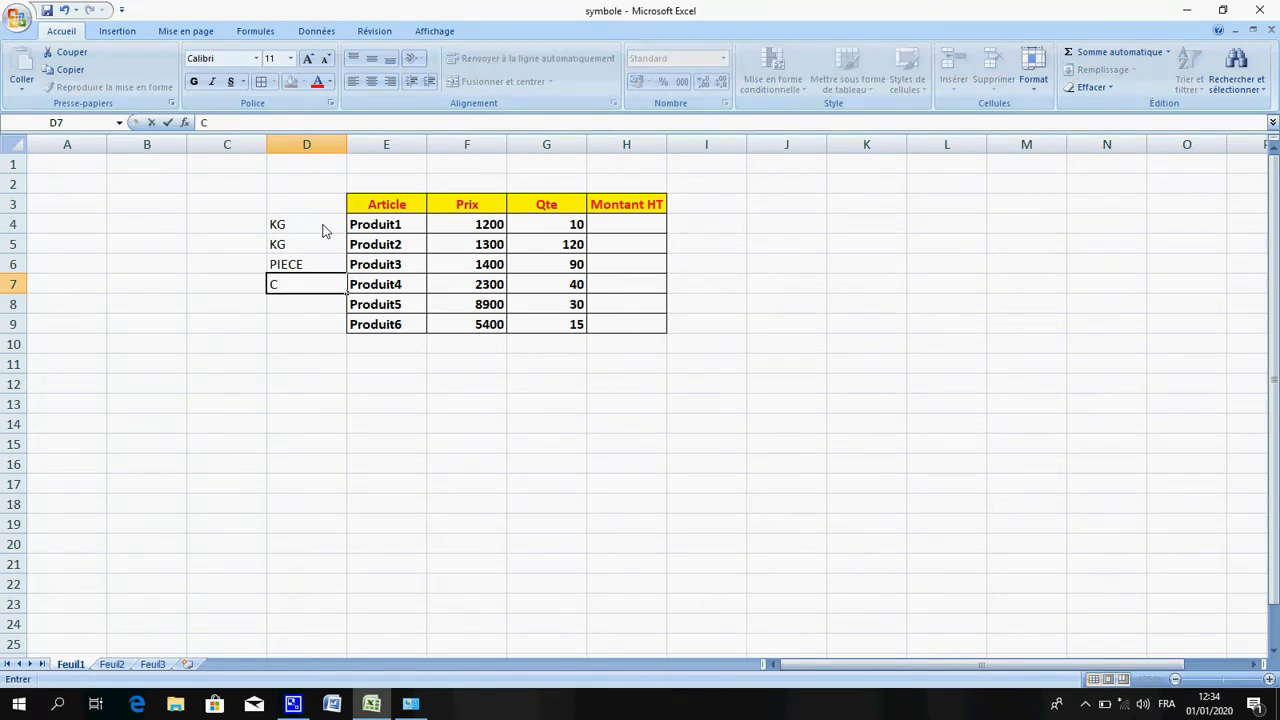
text(ARTON)
key(Return)
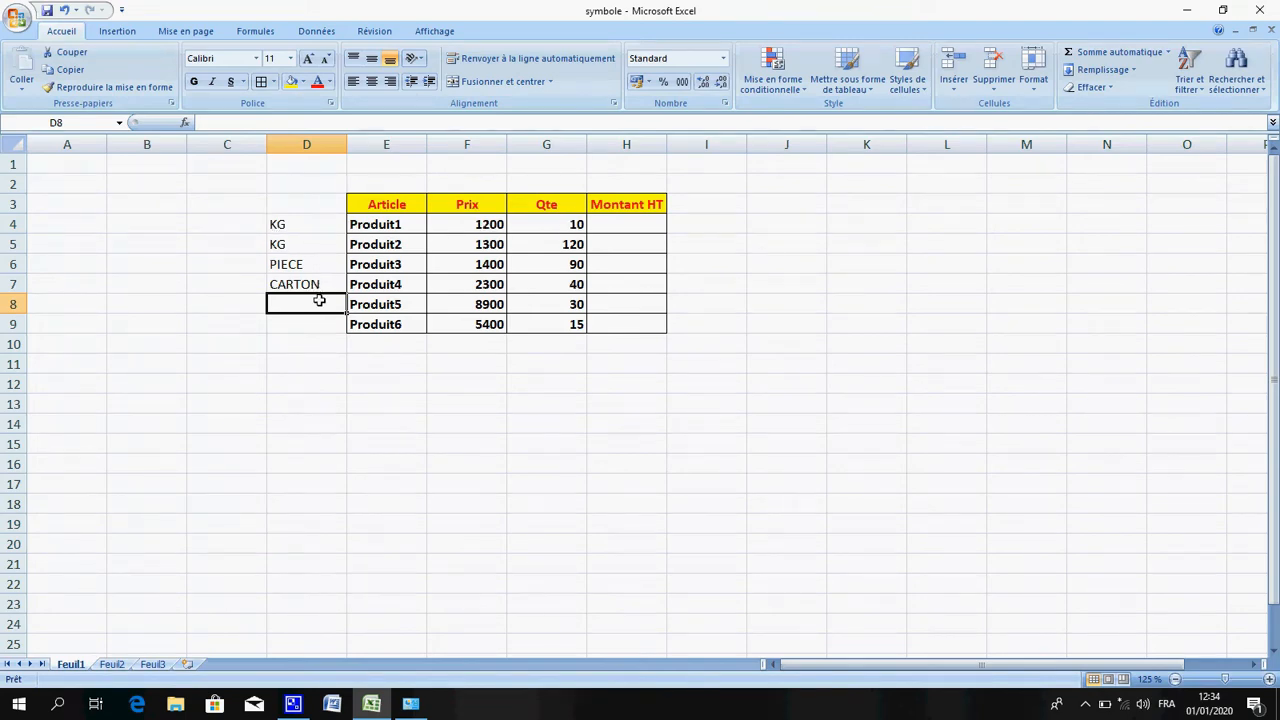
Enter the units PIECE in D8 and M in D9
text(PICE)
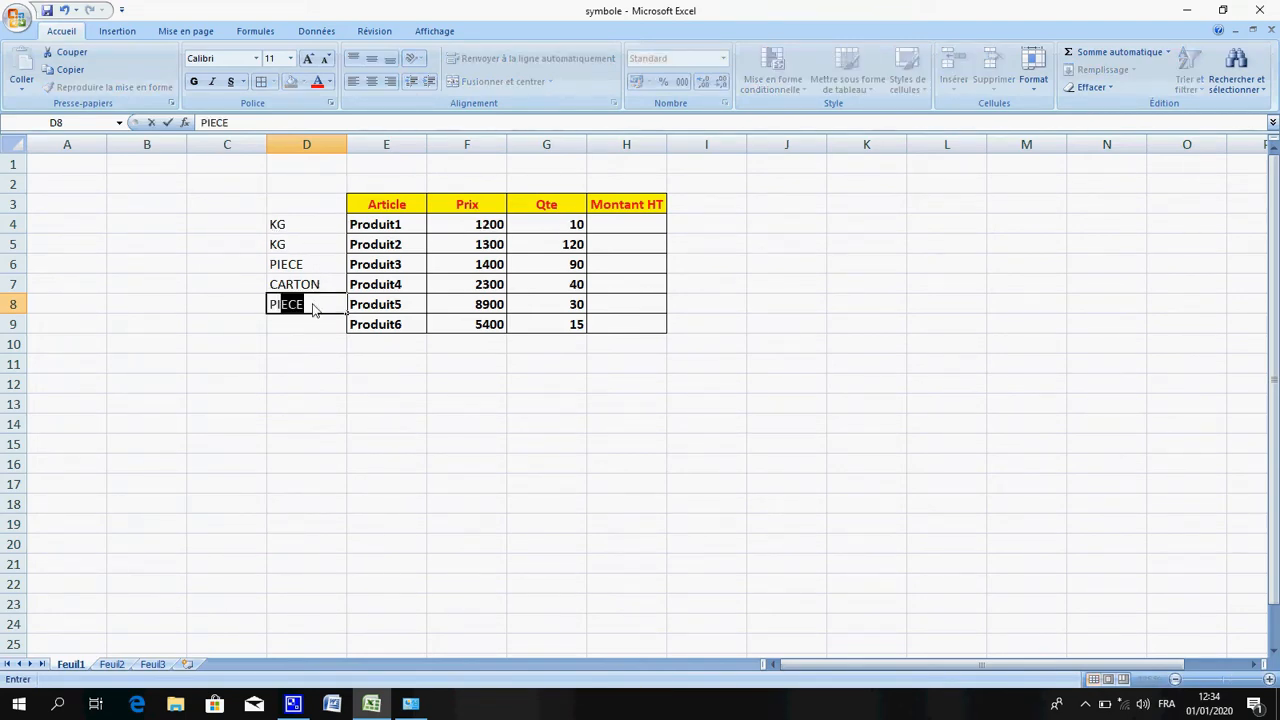
key(BackSpace)
key(BackSpace)
text(ECE)
key(Return)
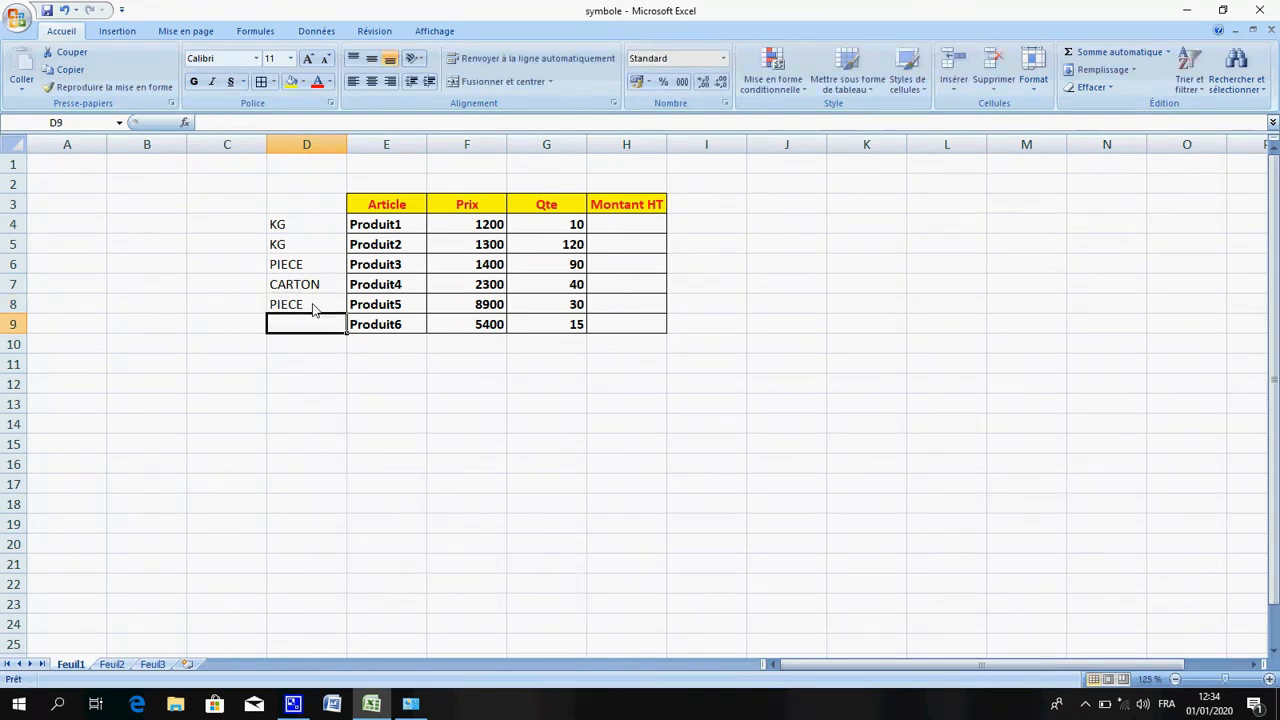
text(KH)
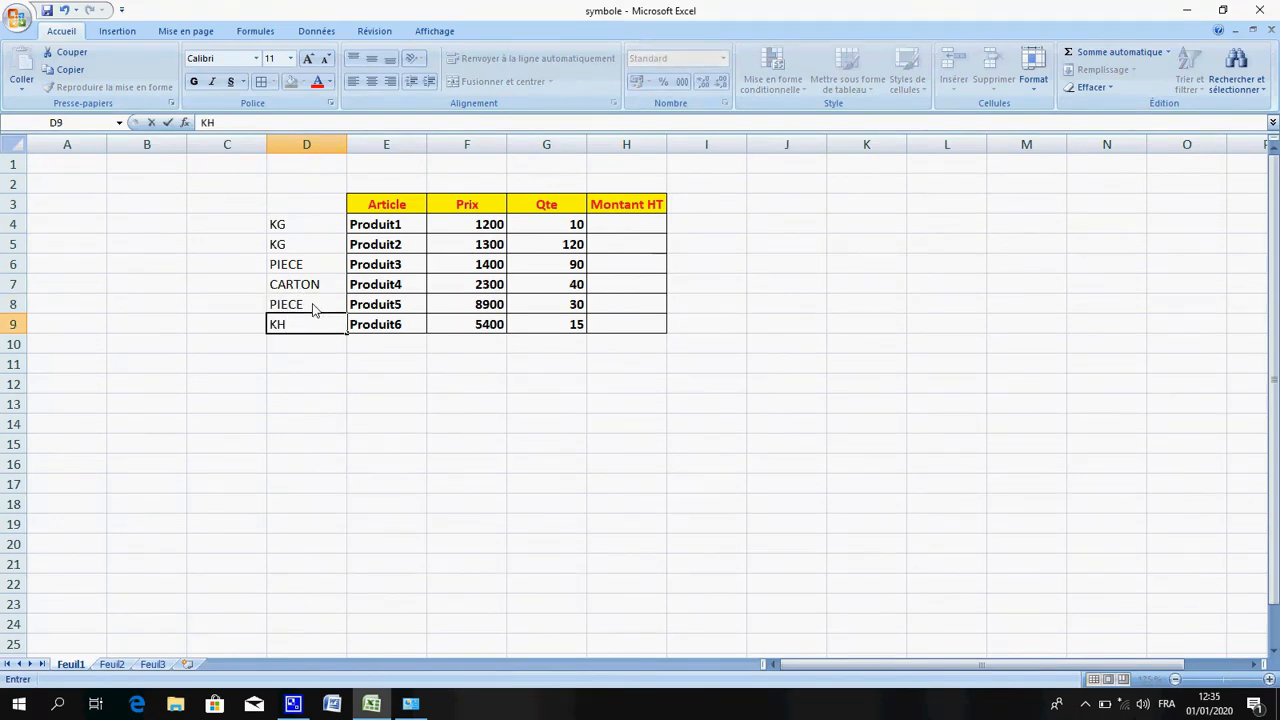
key(BackSpace)
key(BackSpace)
text(M)
key(Tab)
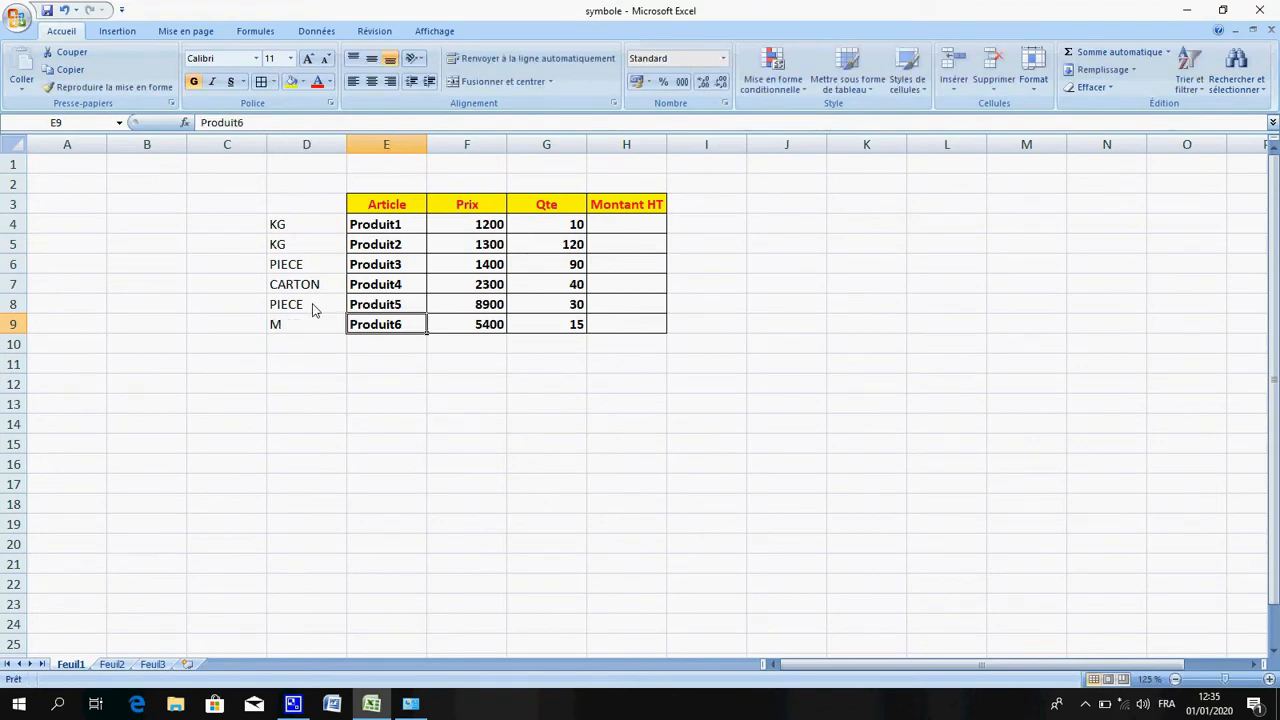
Replace Produit1's quantity in G4 with 10 KG
key(Tab)
key(Tab)
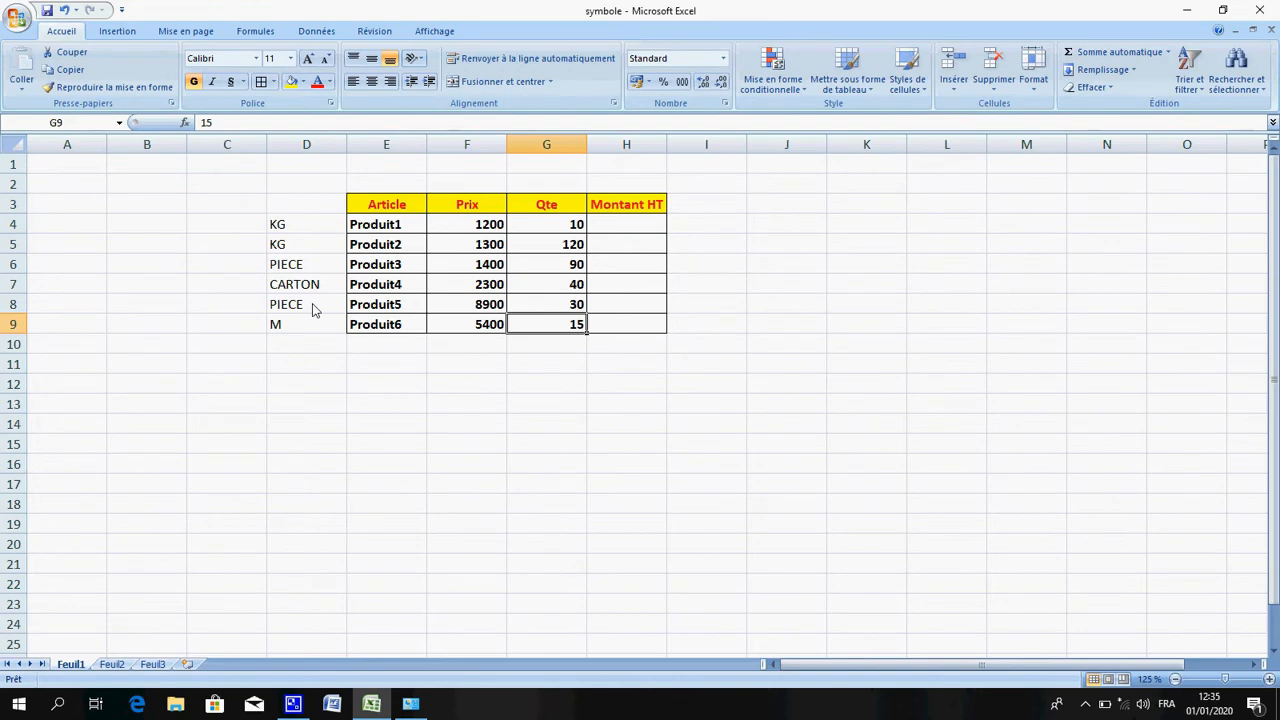
key(Up)
key(Up)
key(Up)
key(Up)
key(Up)
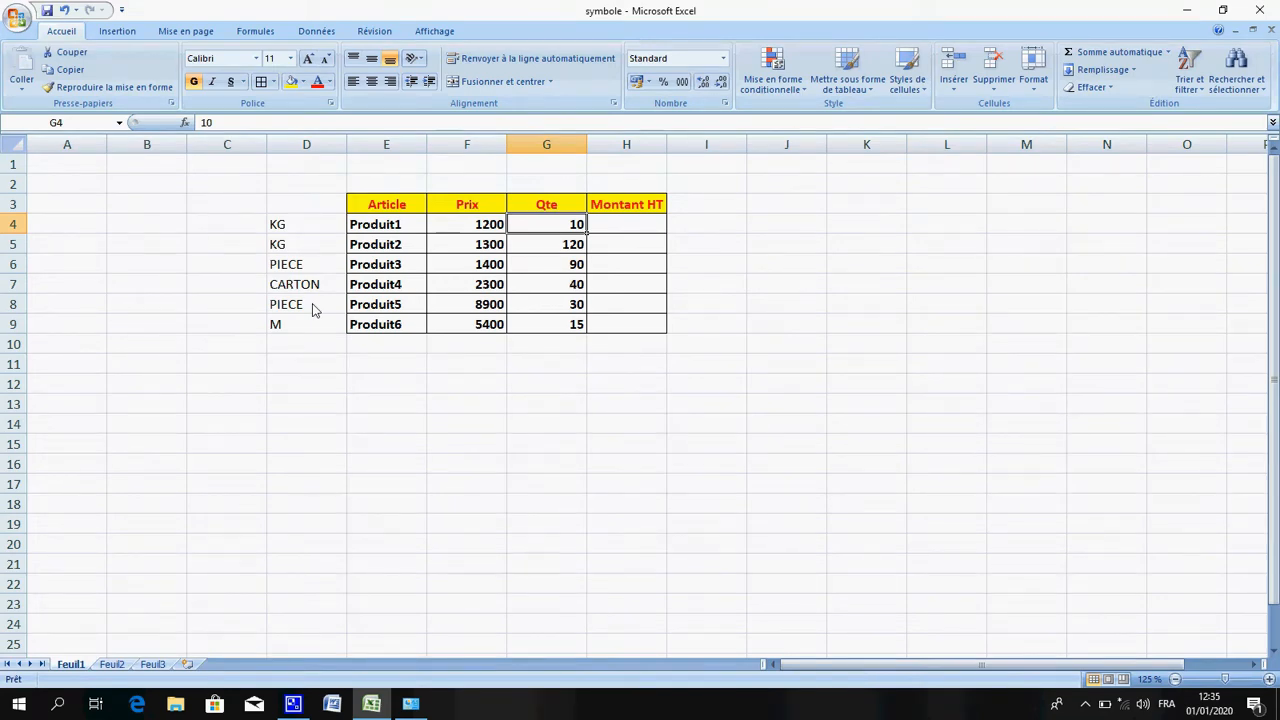
text(10)
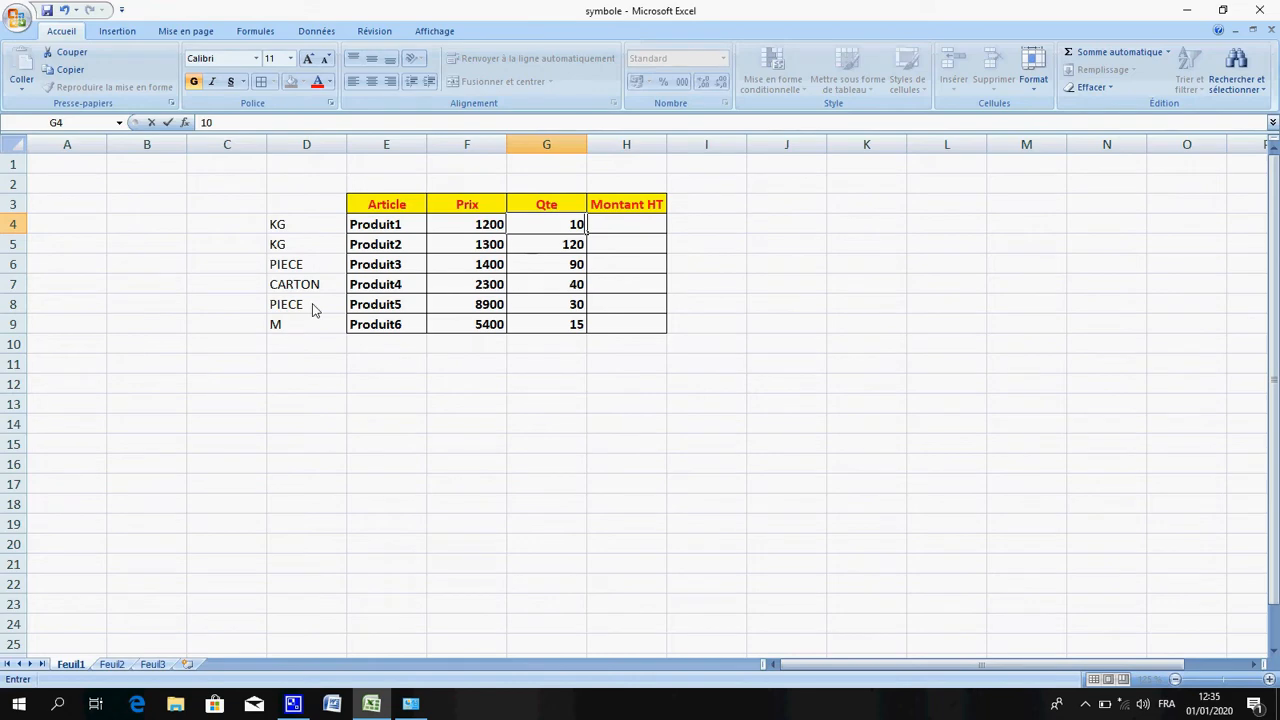
text(KG)
key(Tab)
key(Down)
key(Left)
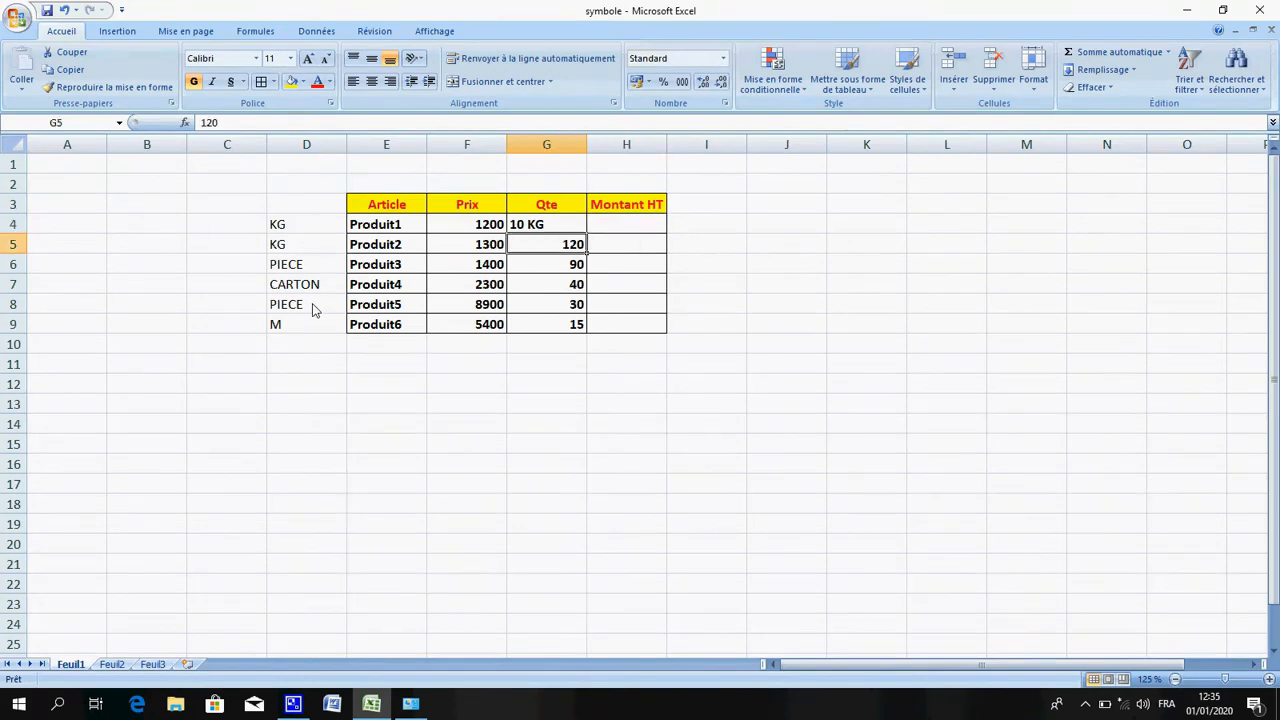
Replace Produit2's quantity in G5 with 120 KG
text(120K)
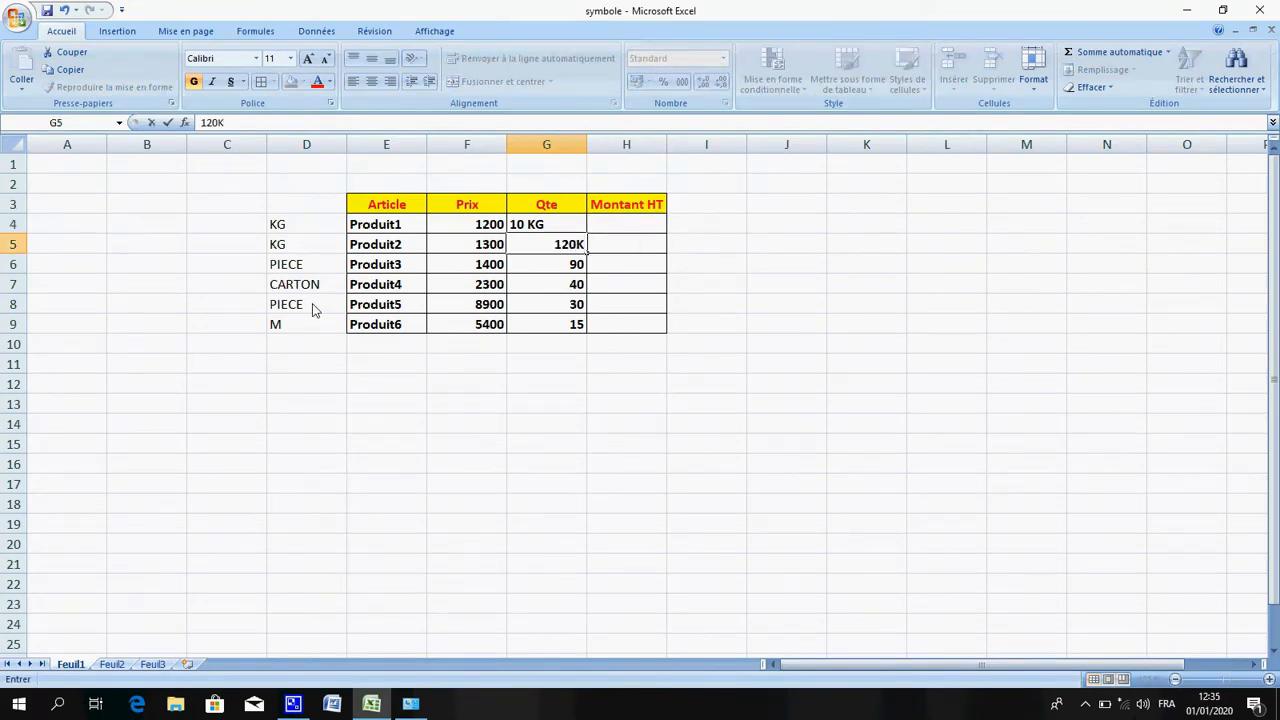
key(BackSpace)
text(KH)
key(BackSpace)
text(G)
key(Up)
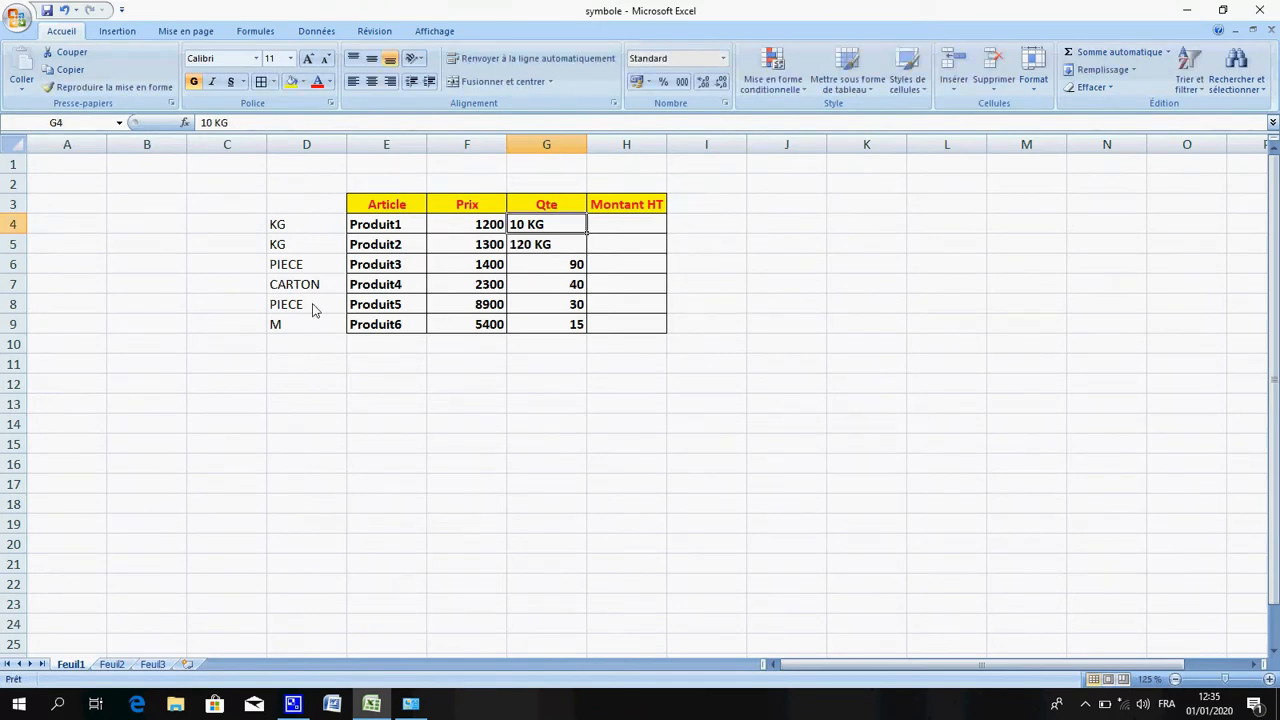
Enter the formula =F4*G4 in H4 to compute the Montant HT of Produit1
key(Right)
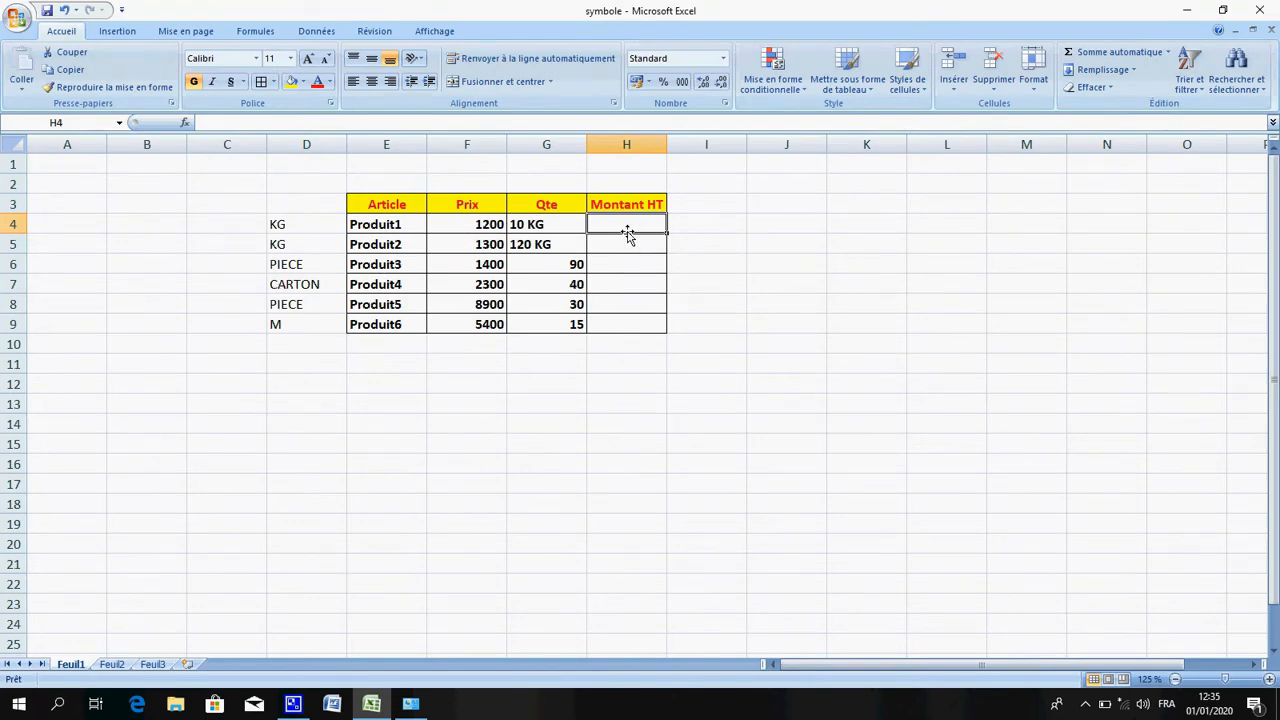
text(=)
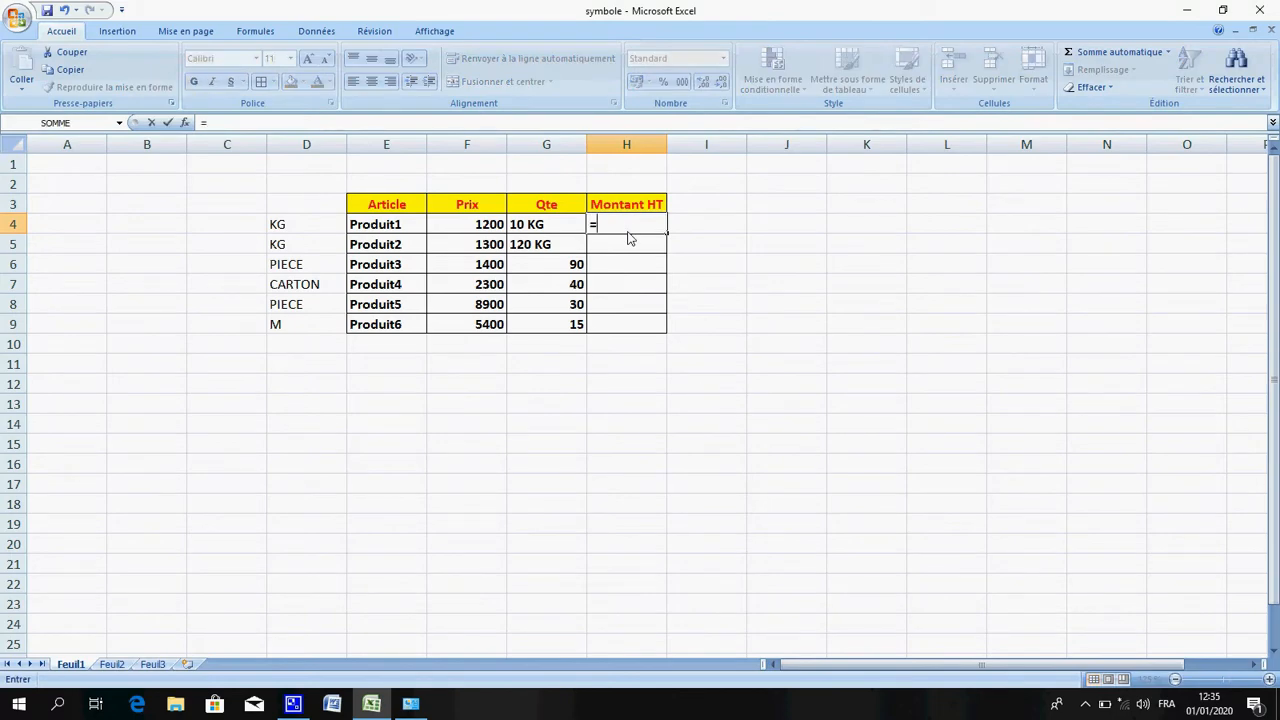
click(484, 232)
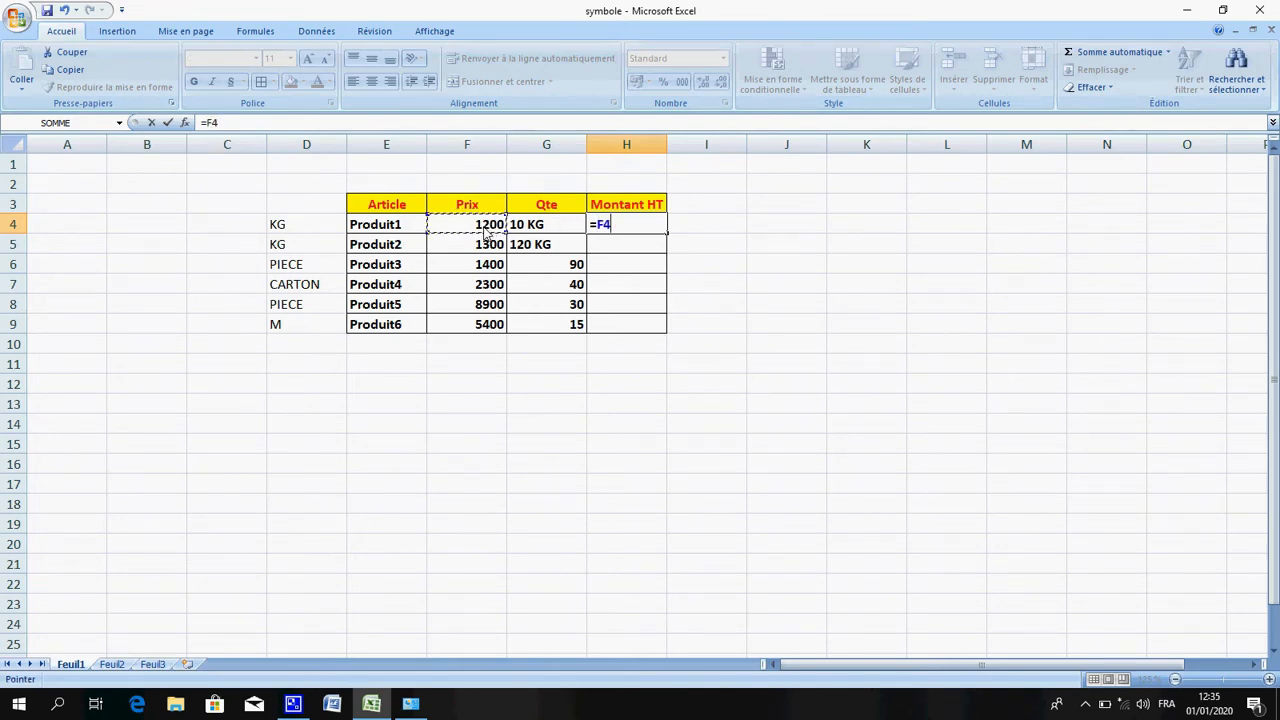
text(*)
click(533, 224)
key(Return)
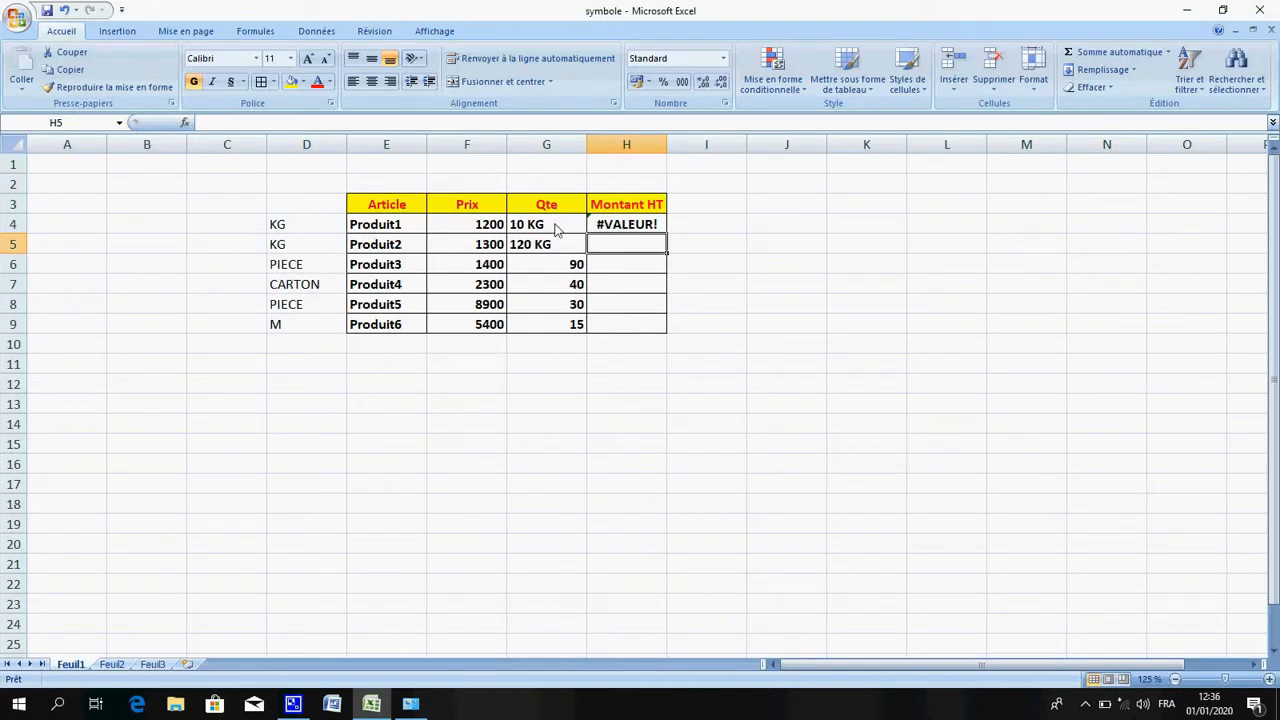
Delete the formula from H4
click(557, 230)
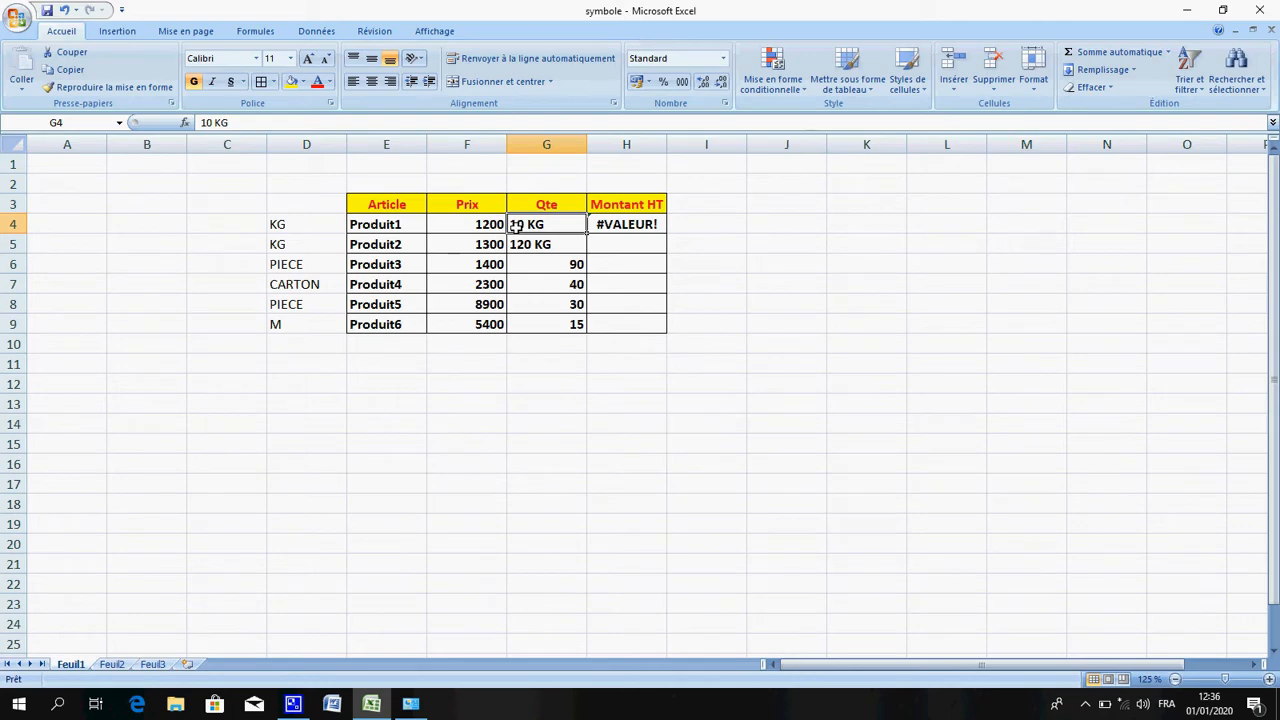
click(620, 229)
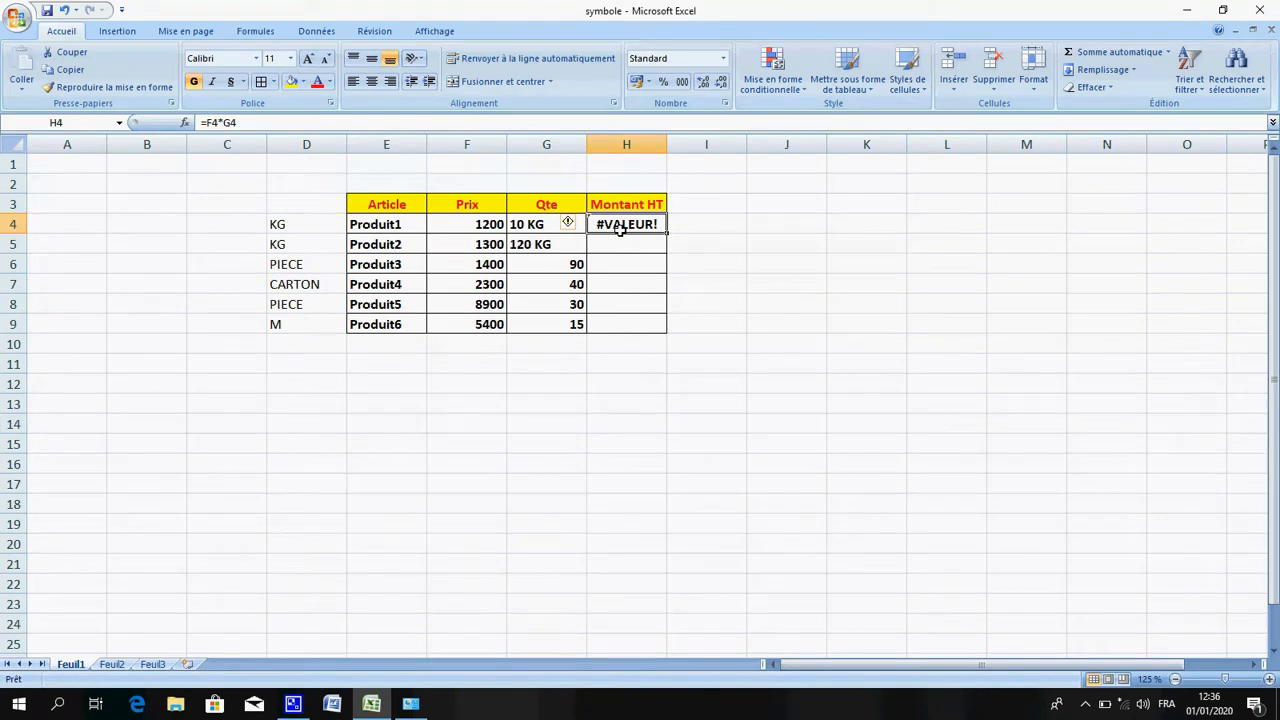
key(Delete)
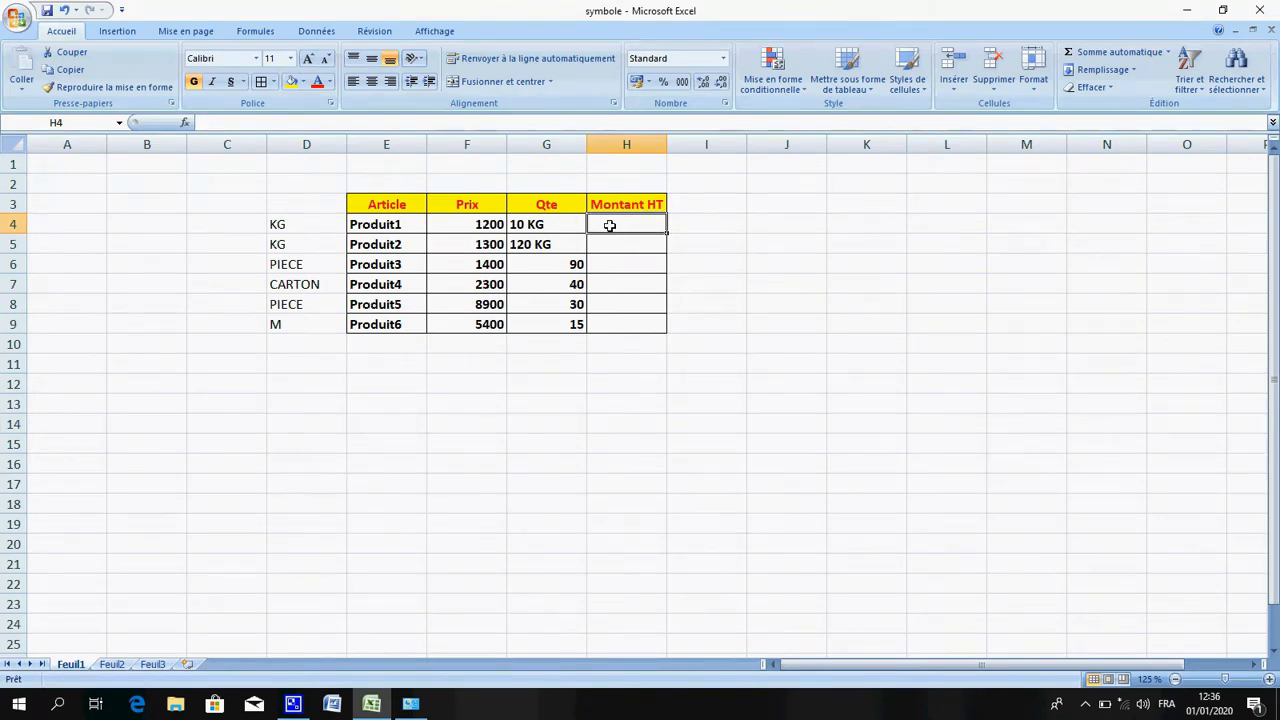
Remove the KG text from the quantities in G4 and G5, leaving 10 and 120
double_click(553, 232)
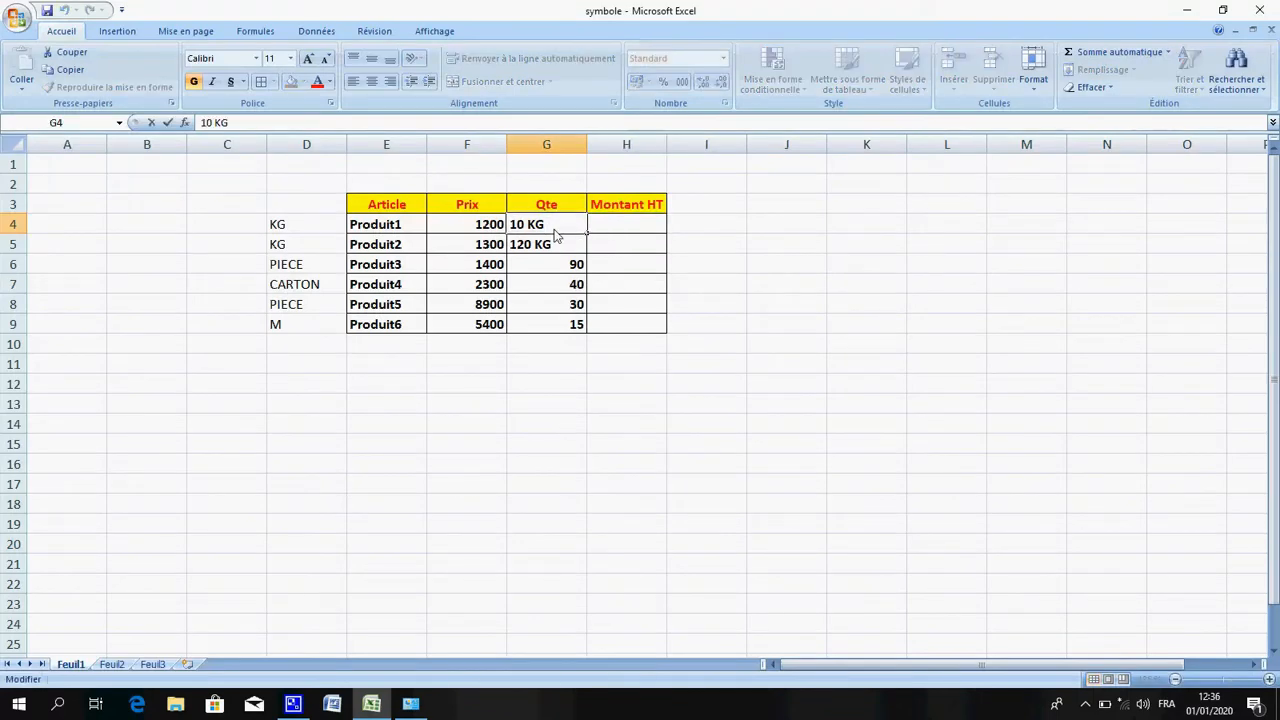
key(BackSpace)
key(BackSpace)
key(BackSpace)
key(Return)
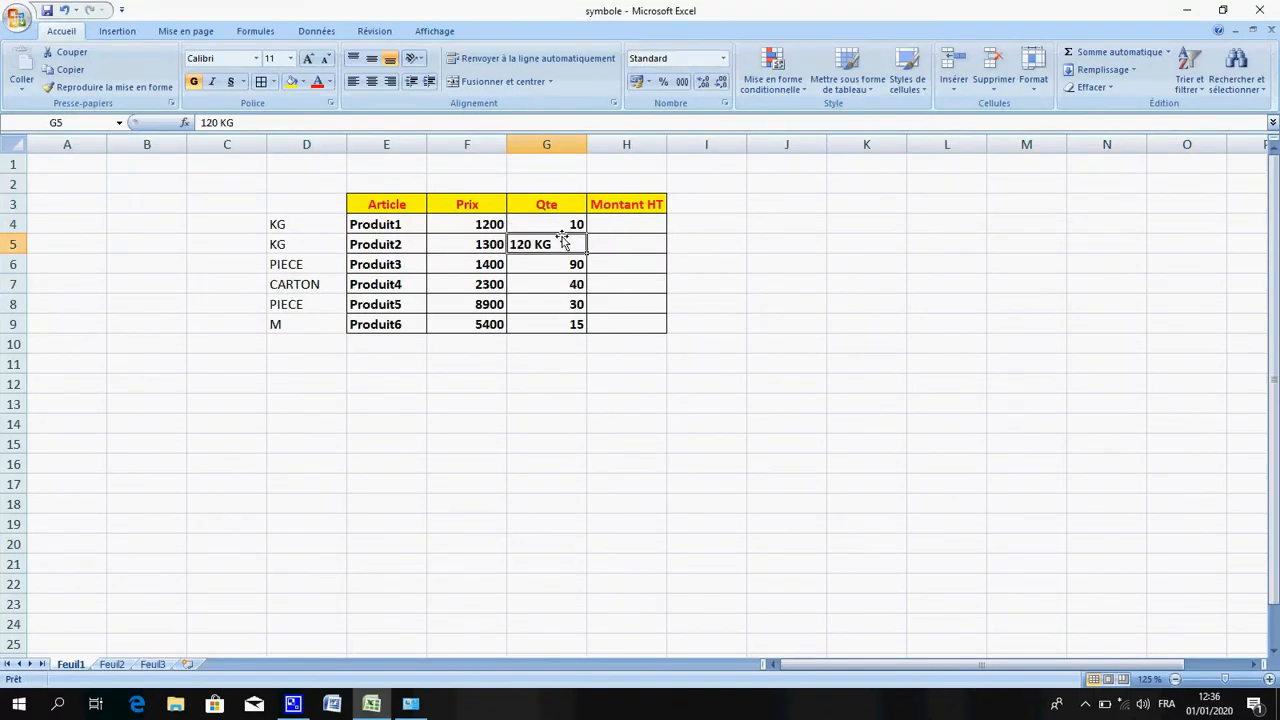
double_click(562, 244)
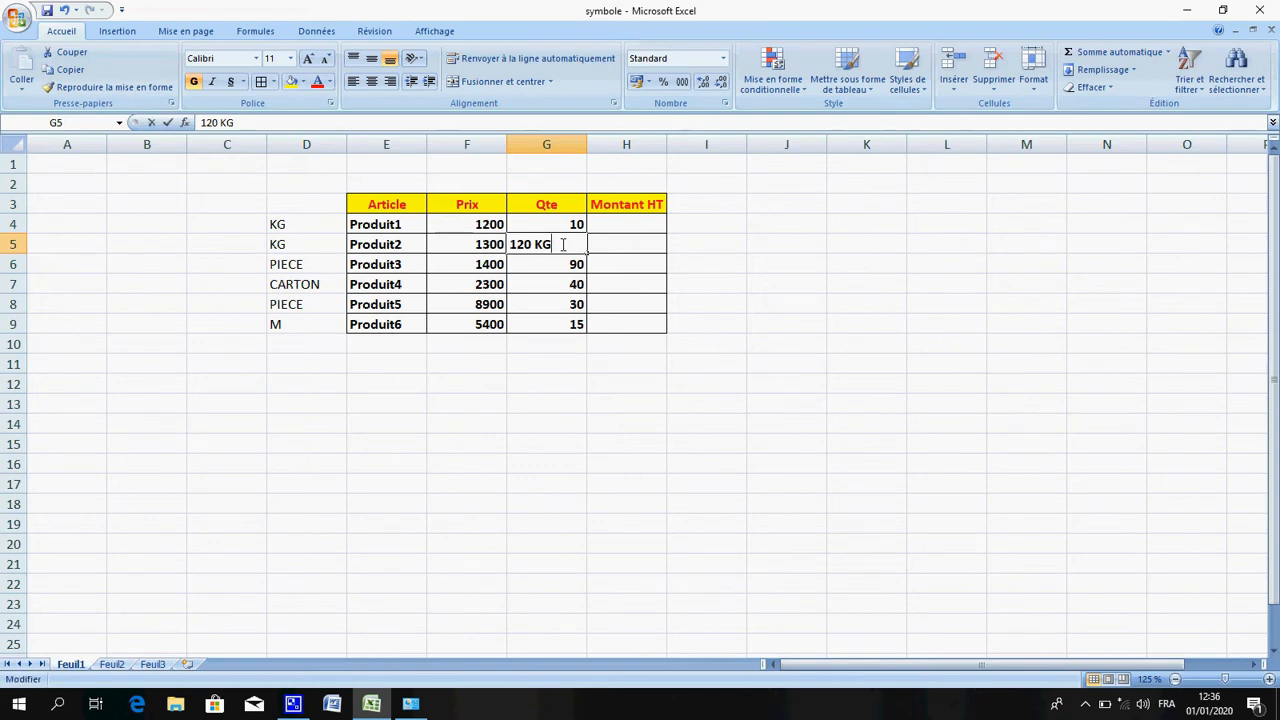
key(BackSpace)
key(BackSpace)
key(BackSpace)
key(Return)
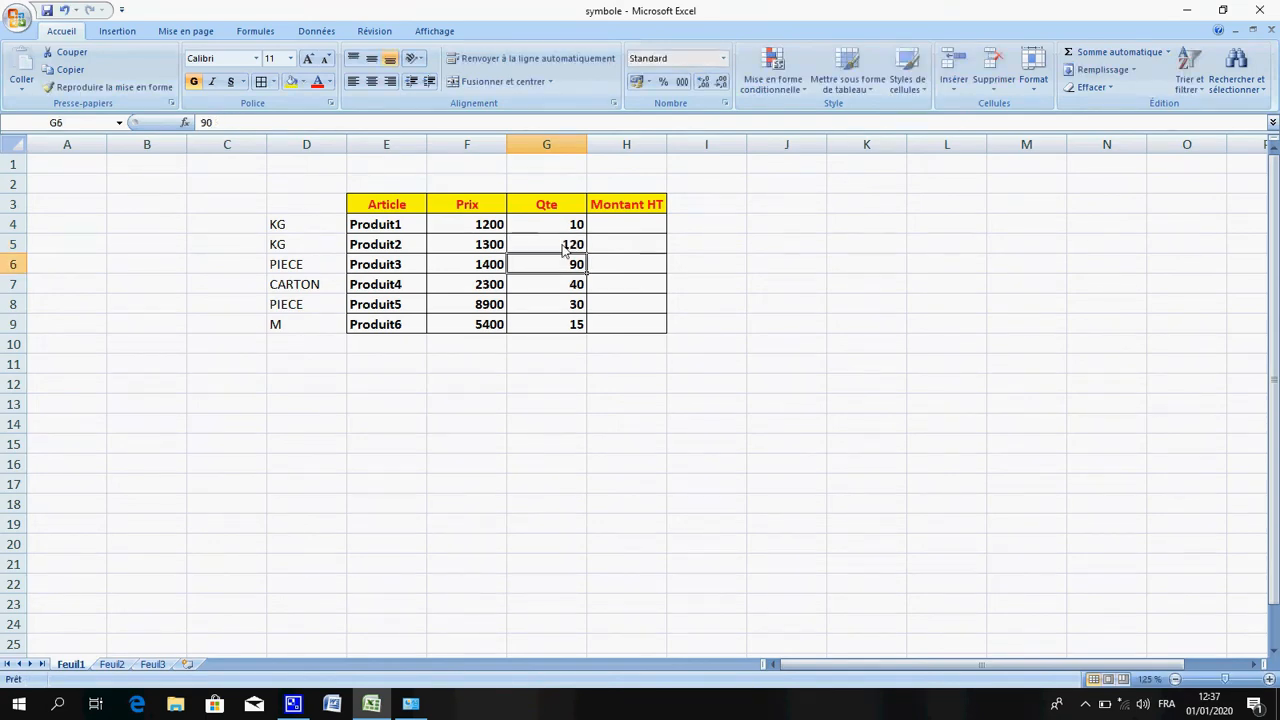
Append DH to Produit1's price in F4, making it 1200 DH
click(500, 225)
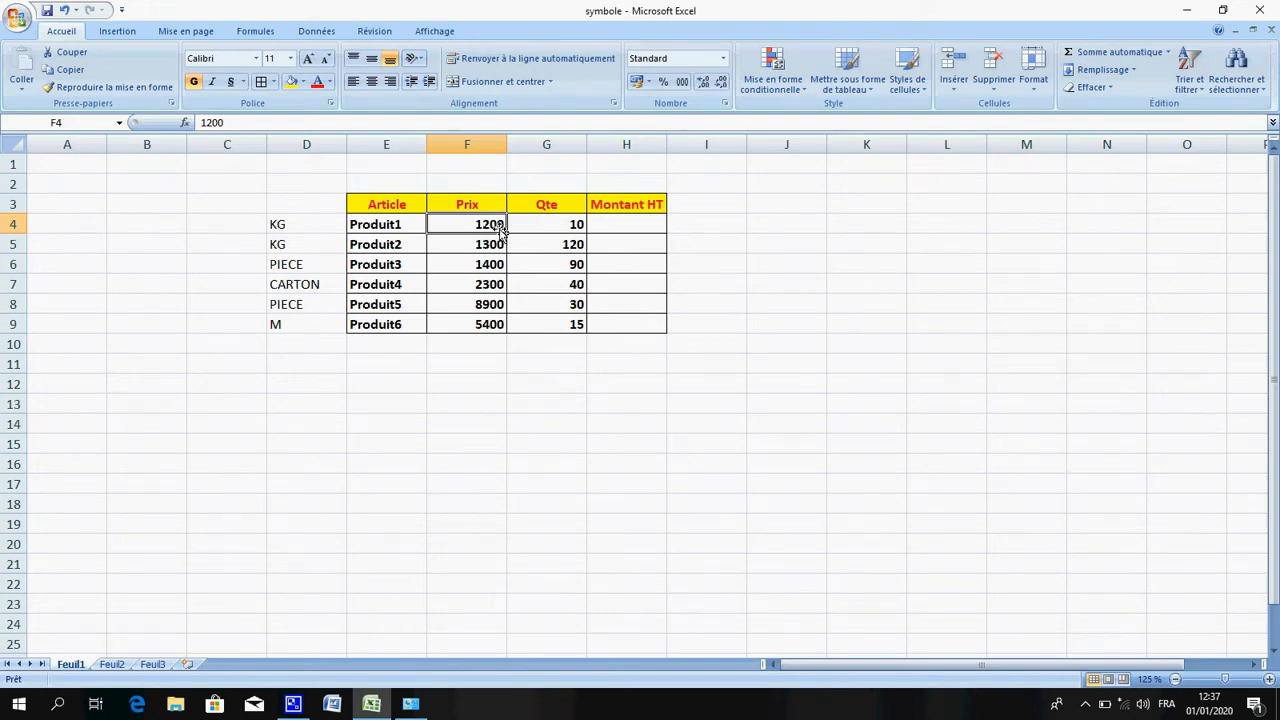
double_click(503, 228)
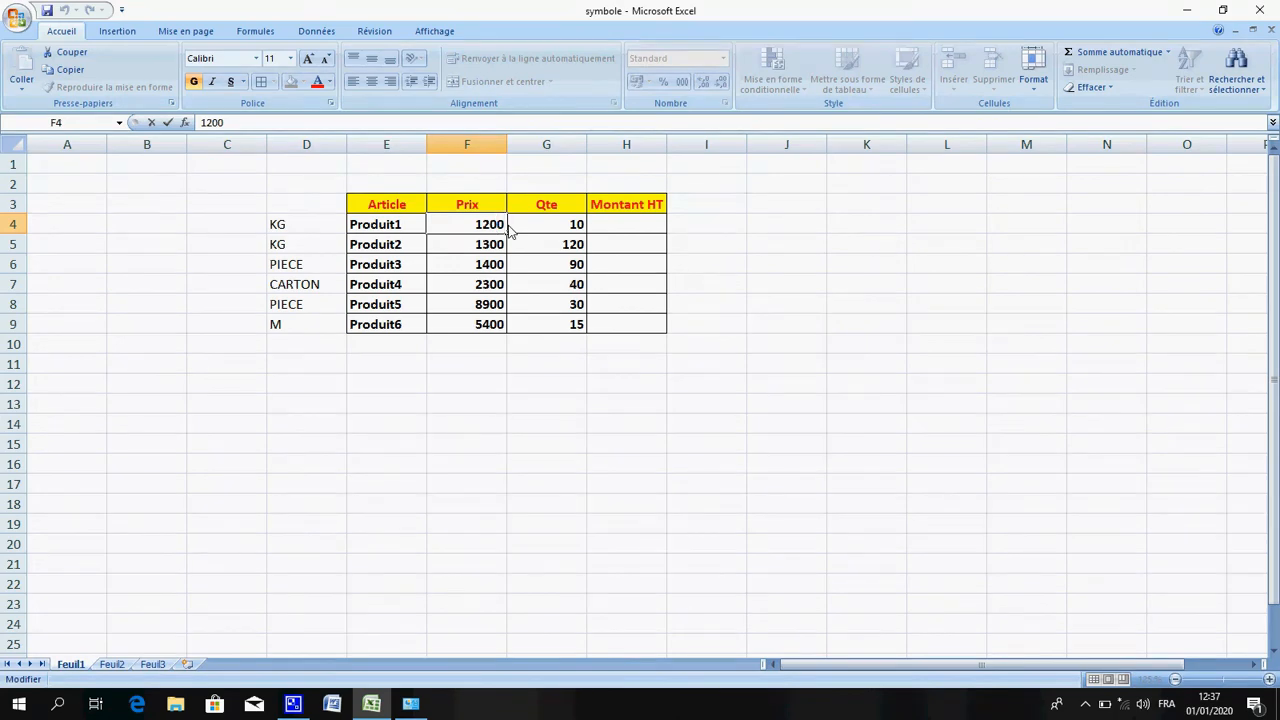
text(DH)
key(Return)
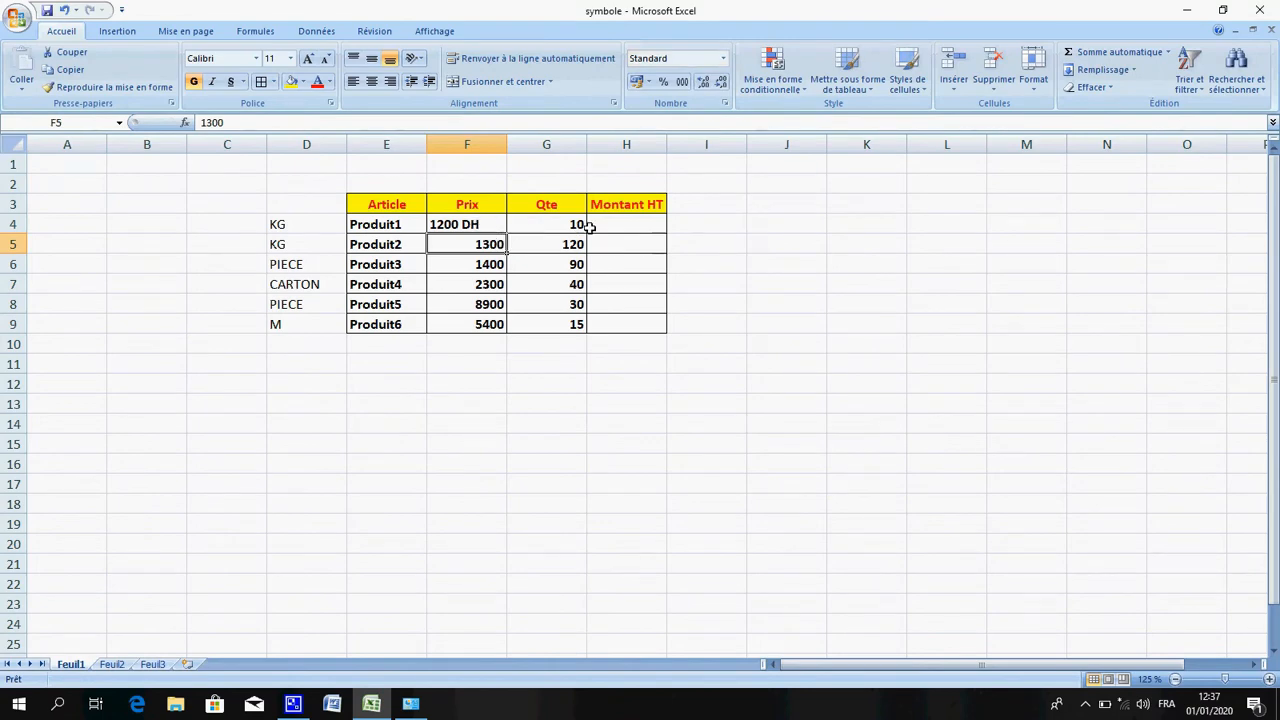
Enter the formula =F4*G4 in H4 again to calculate Produit1's Montant HT
click(596, 232)
double_click(596, 232)
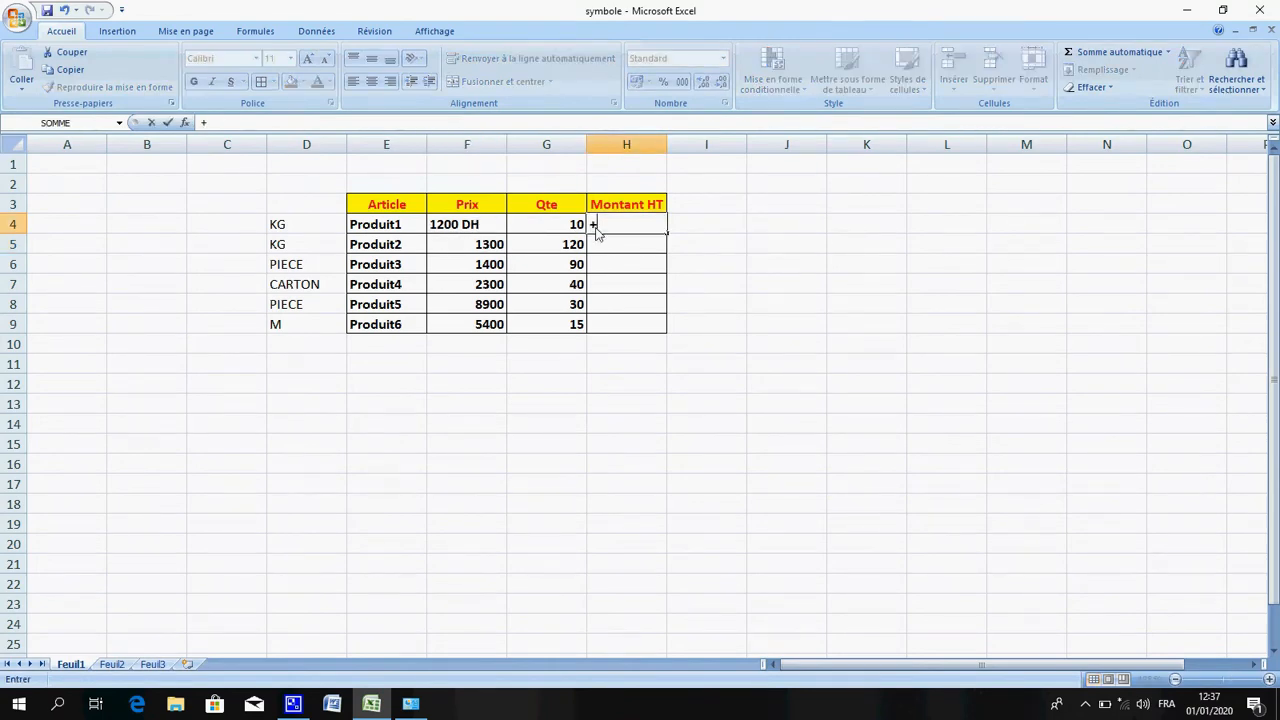
text(=)
click(462, 226)
text(*)
click(536, 230)
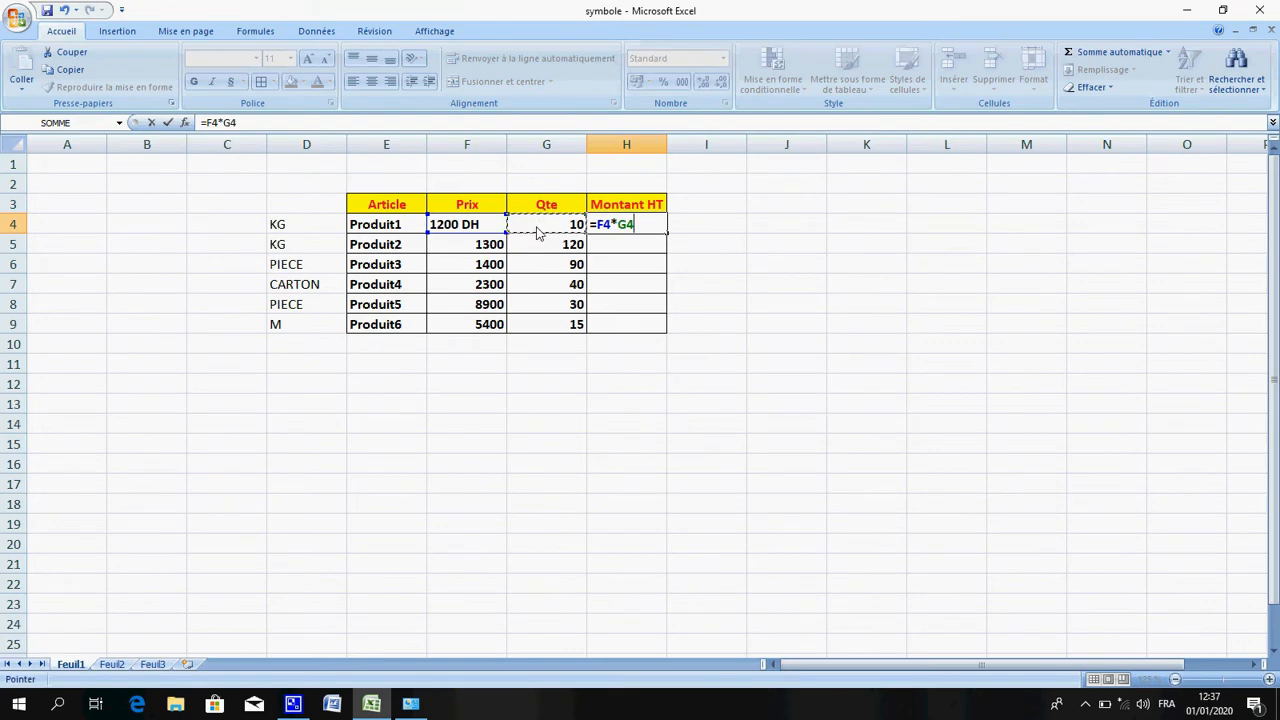
key(Return)
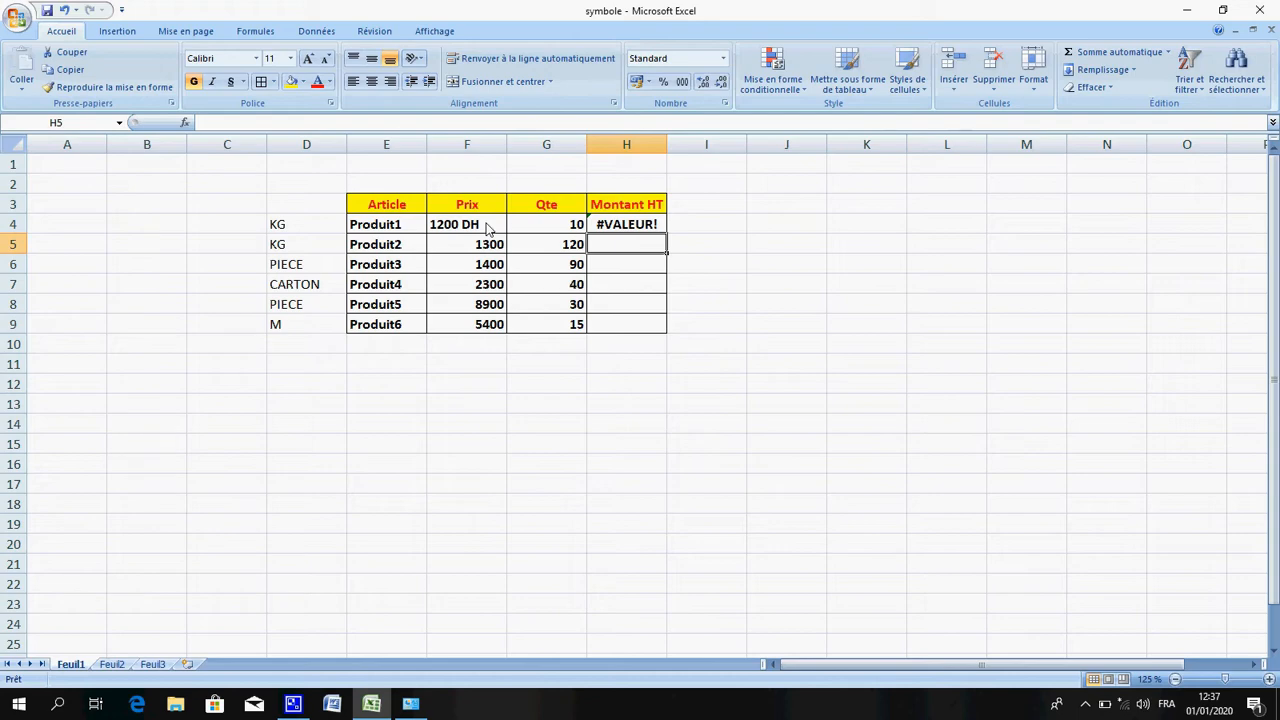
Remove the DH text from Produit1's price in F4, leaving 1200
click(485, 224)
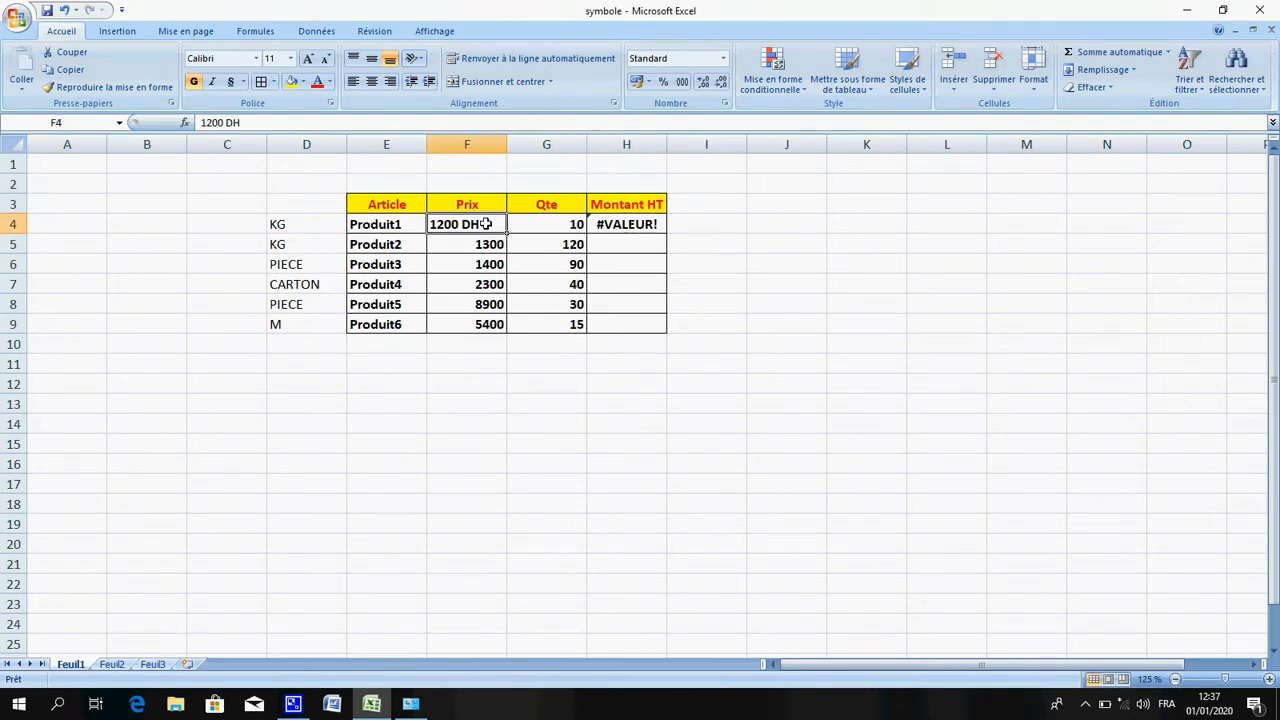
double_click(485, 224)
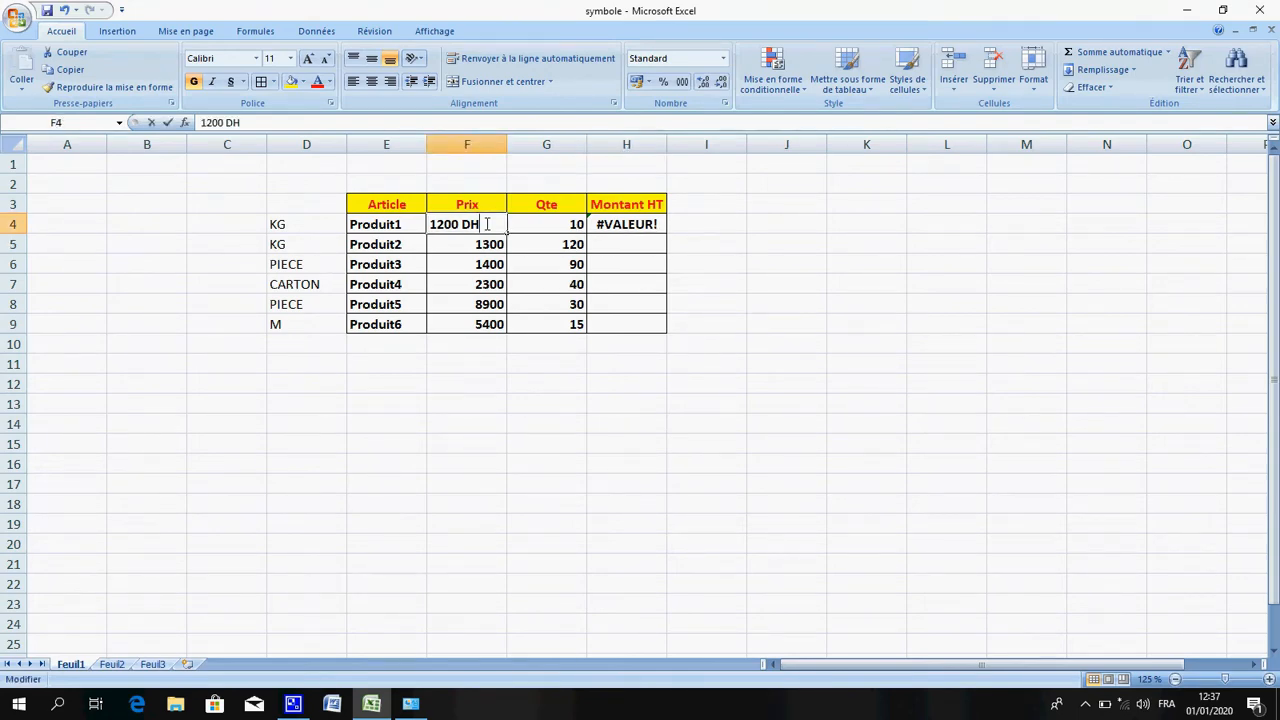
key(BackSpace)
key(BackSpace)
key(BackSpace)
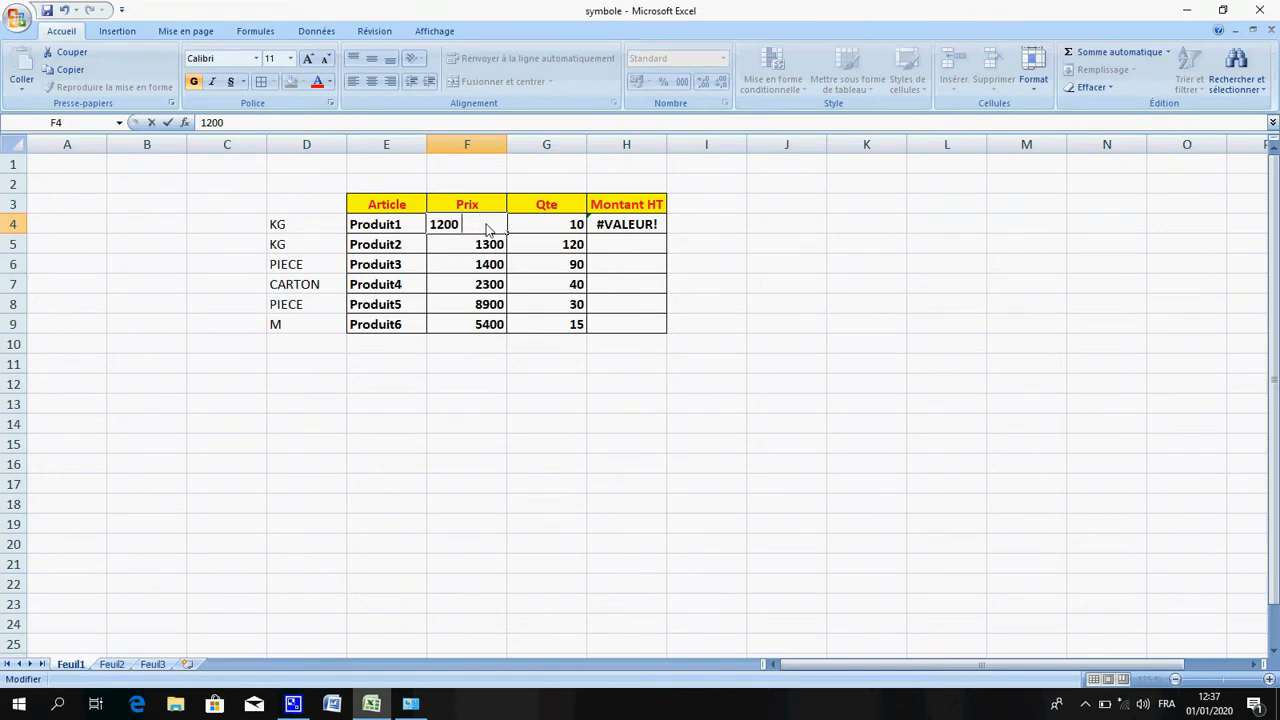
key(Return)
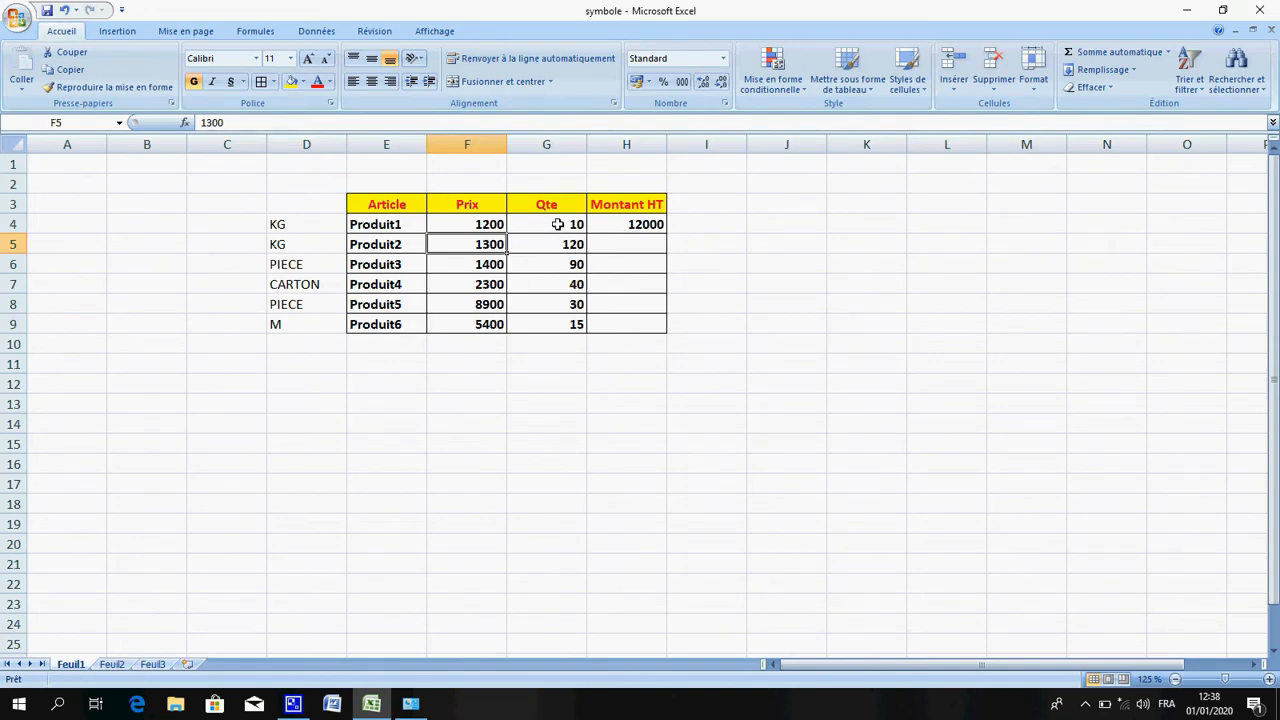
Apply the custom number format General "KG" to Produit1's quantity in G4
click(558, 224)
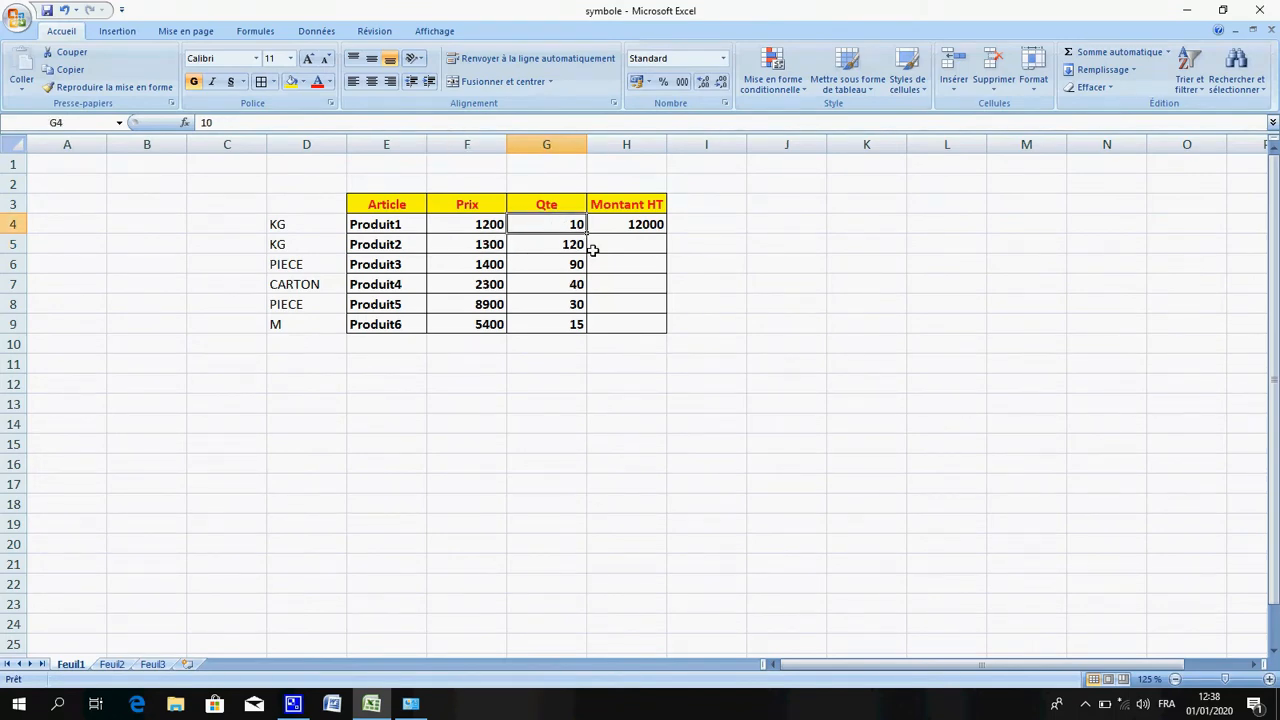
right_click(549, 221)
mouse_move(562, 362)
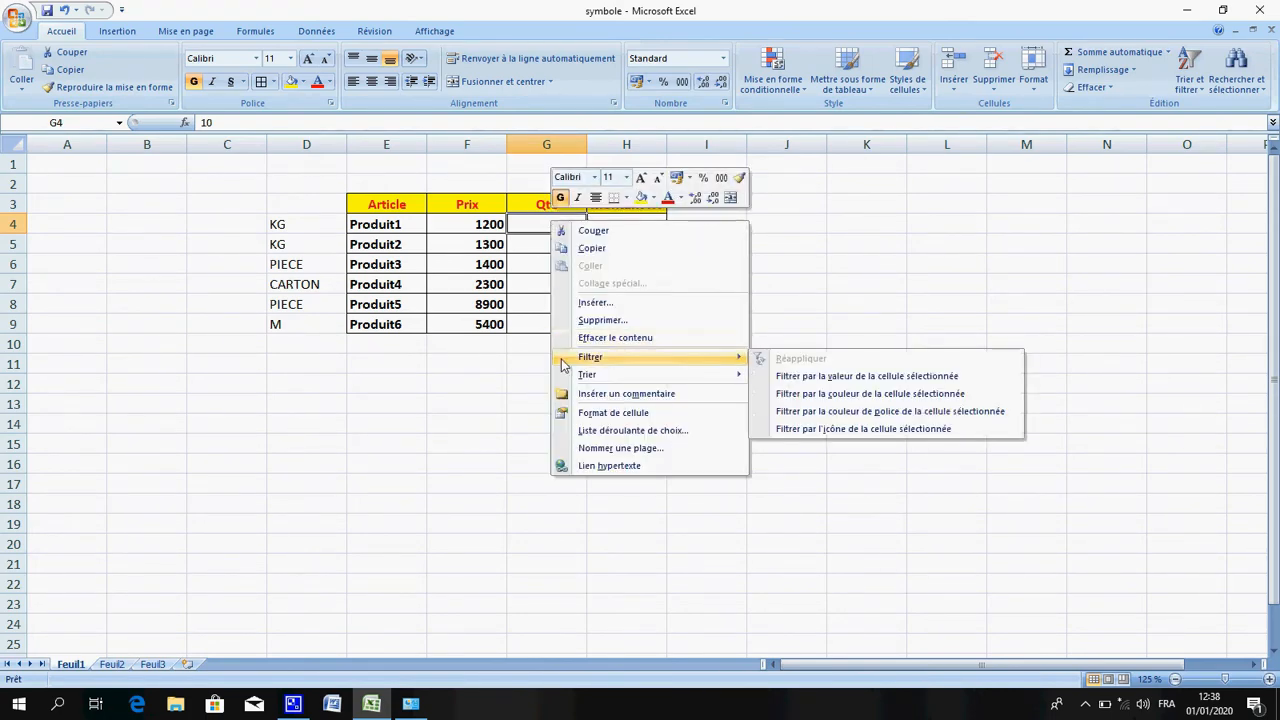
click(616, 414)
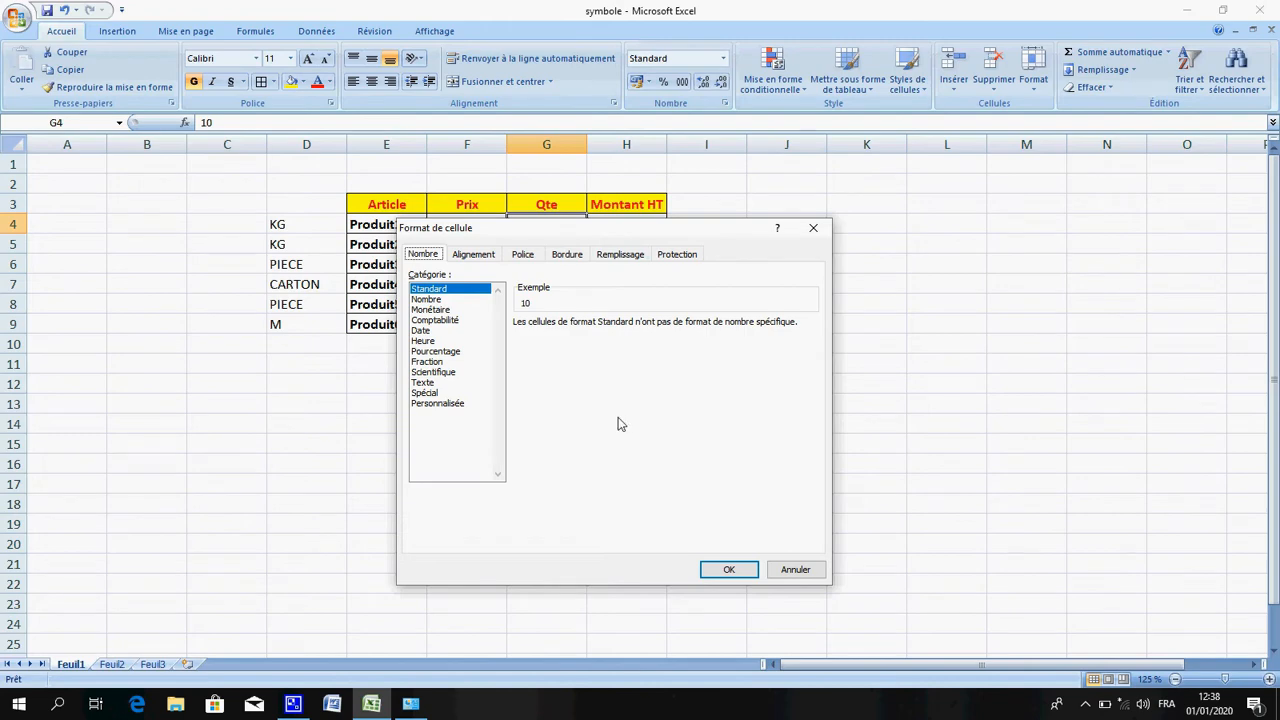
click(440, 403)
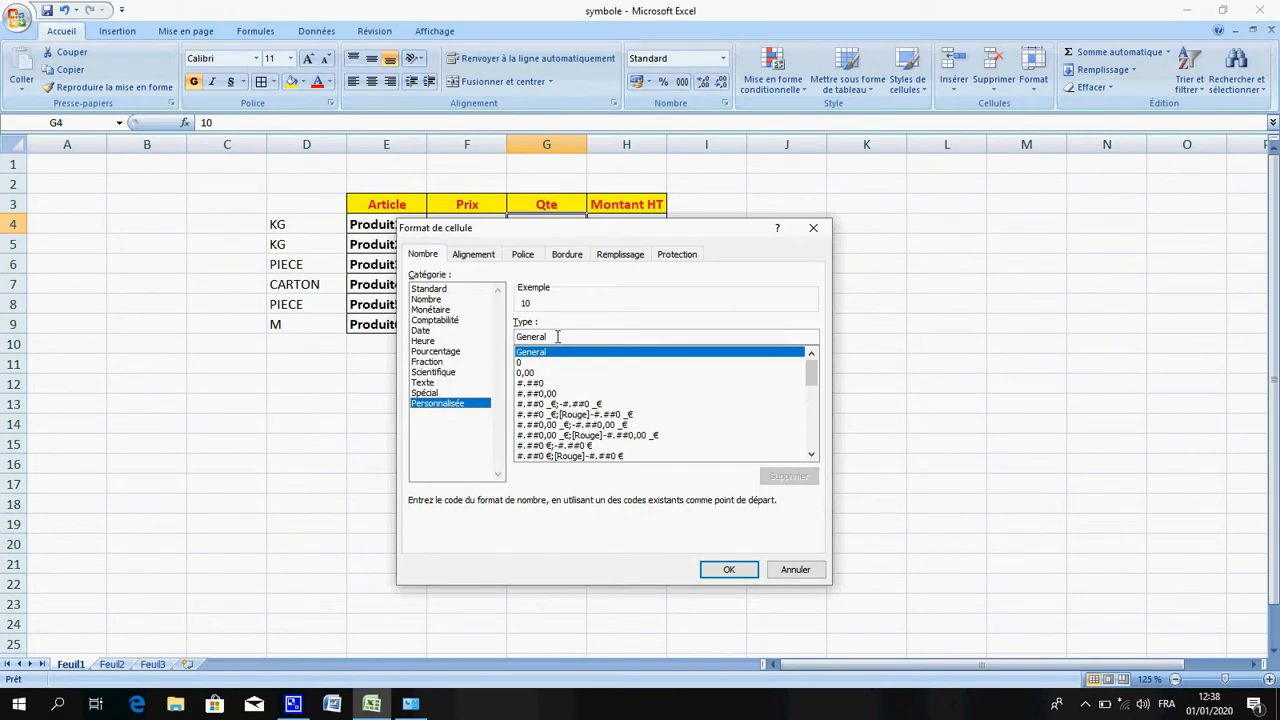
click(557, 337)
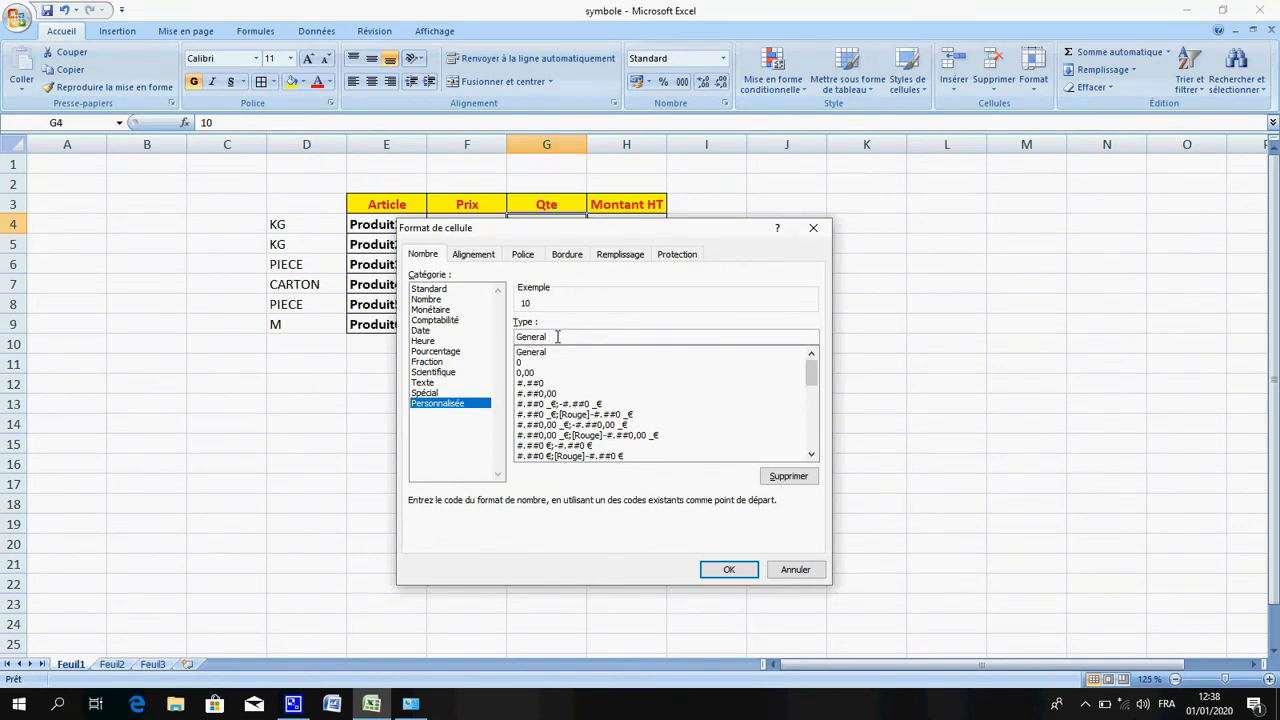
text(3)
key(BackSpace)
text("DH)
key(BackSpace)
key(BackSpace)
text(k)
key(BackSpace)
text(KG")
key(Return)
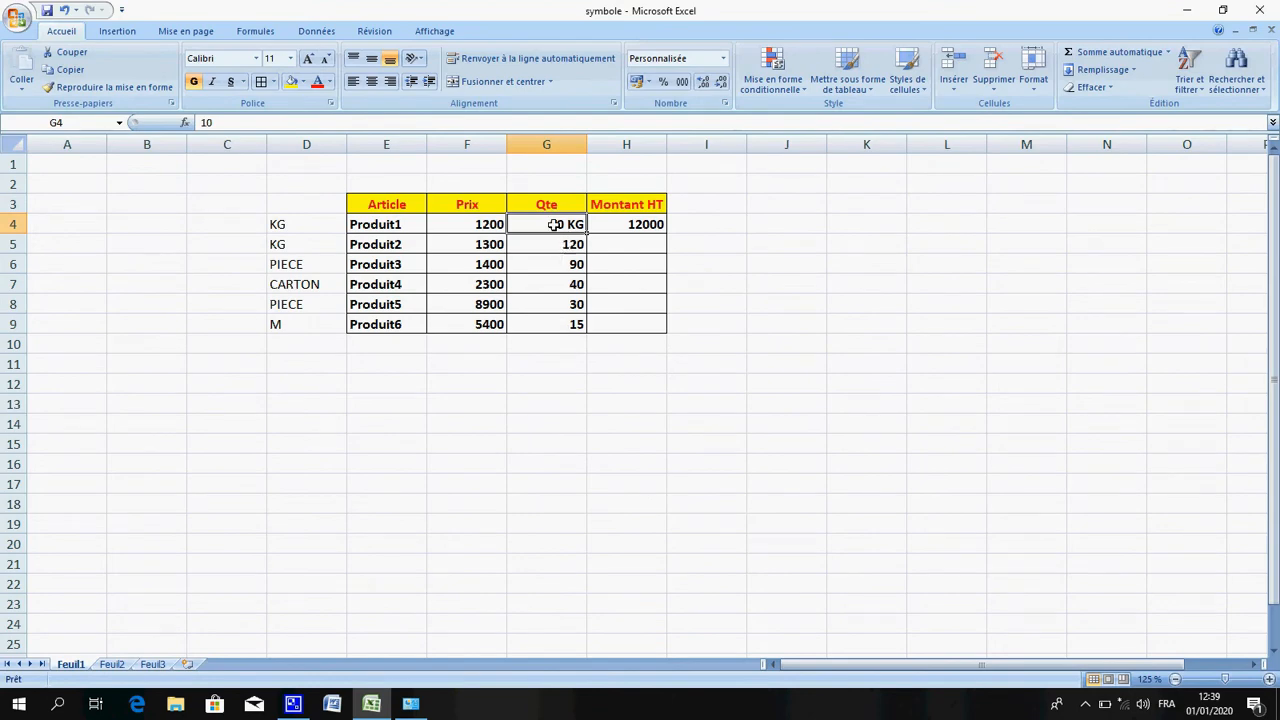
Apply the saved custom format General "KG" to Produit2's quantity in G5
click(636, 224)
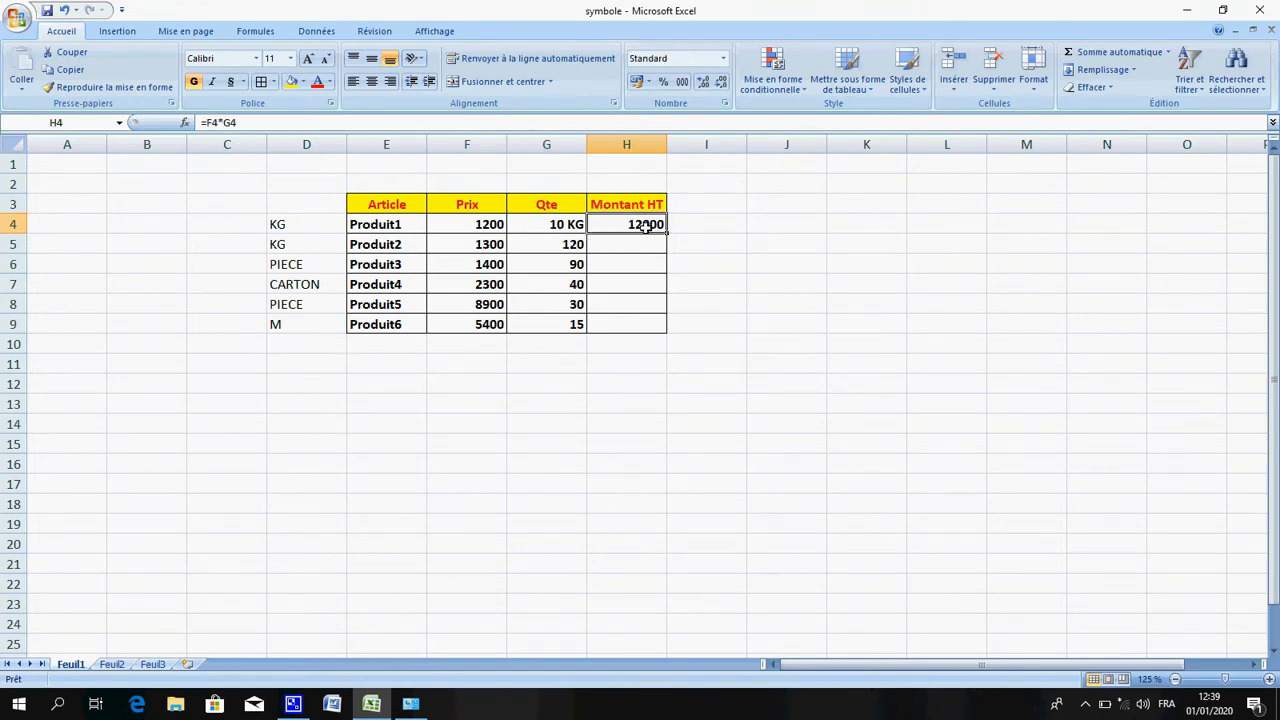
click(575, 244)
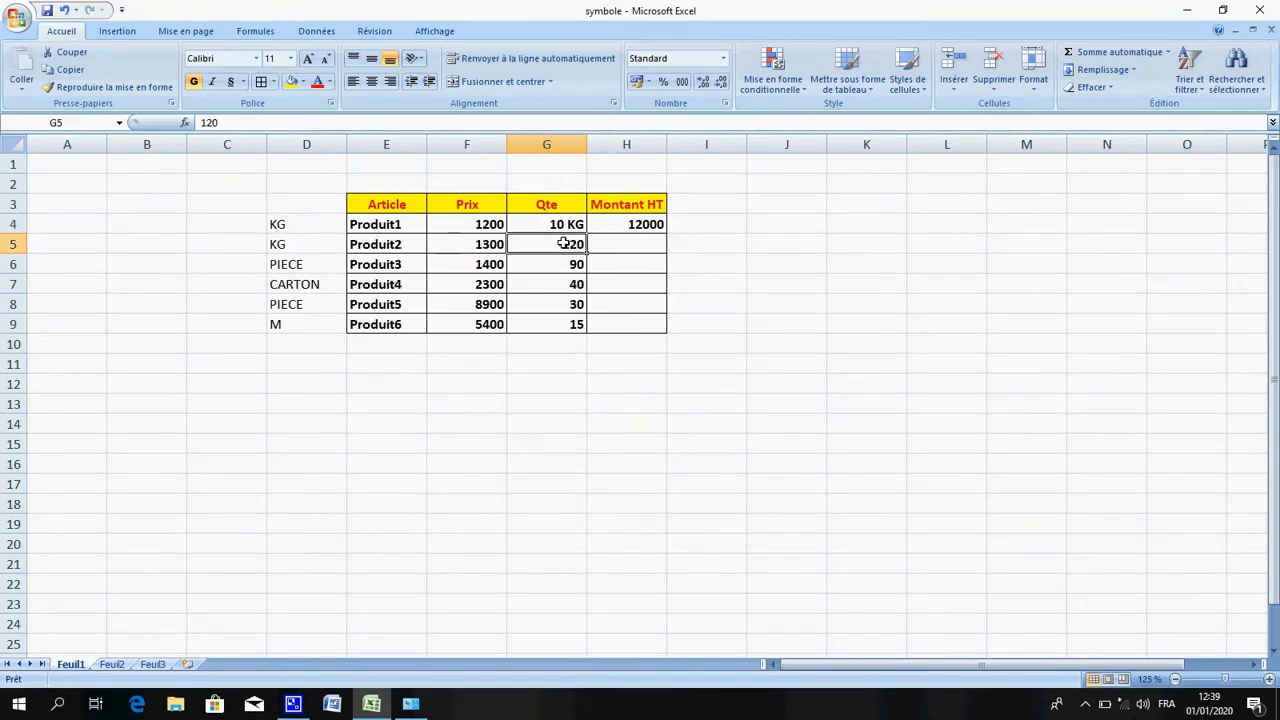
right_click(565, 243)
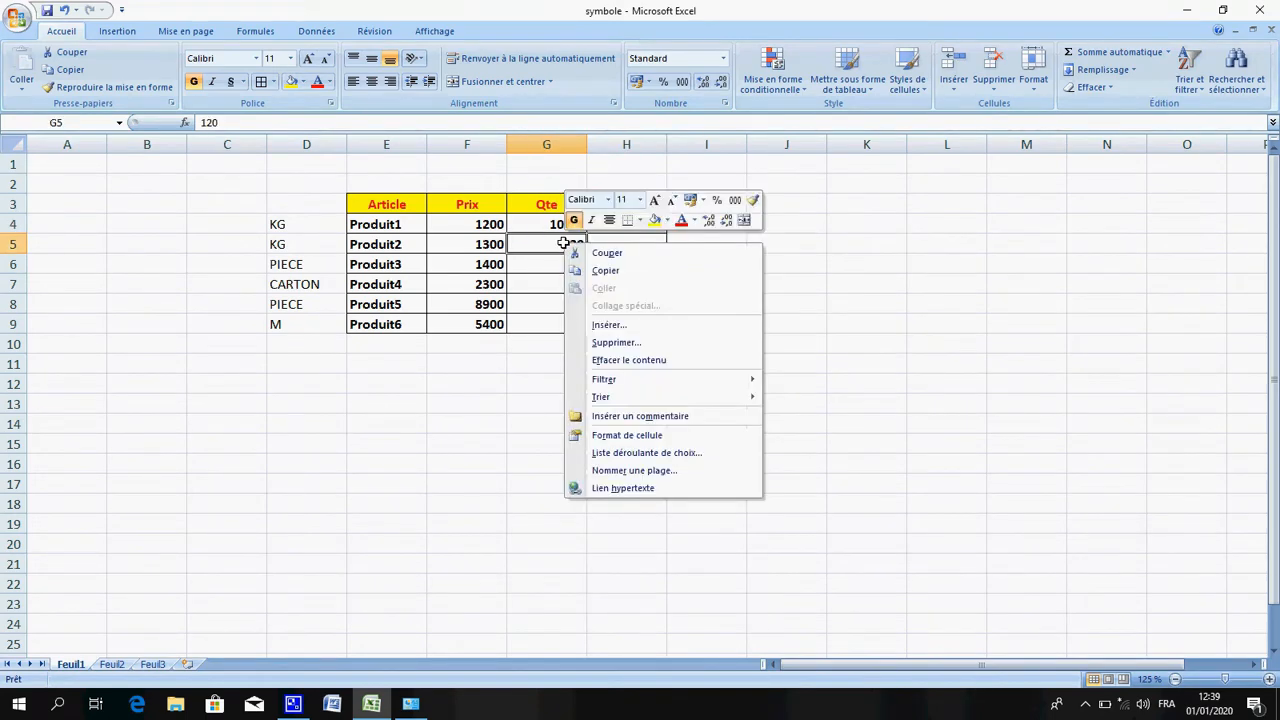
click(636, 441)
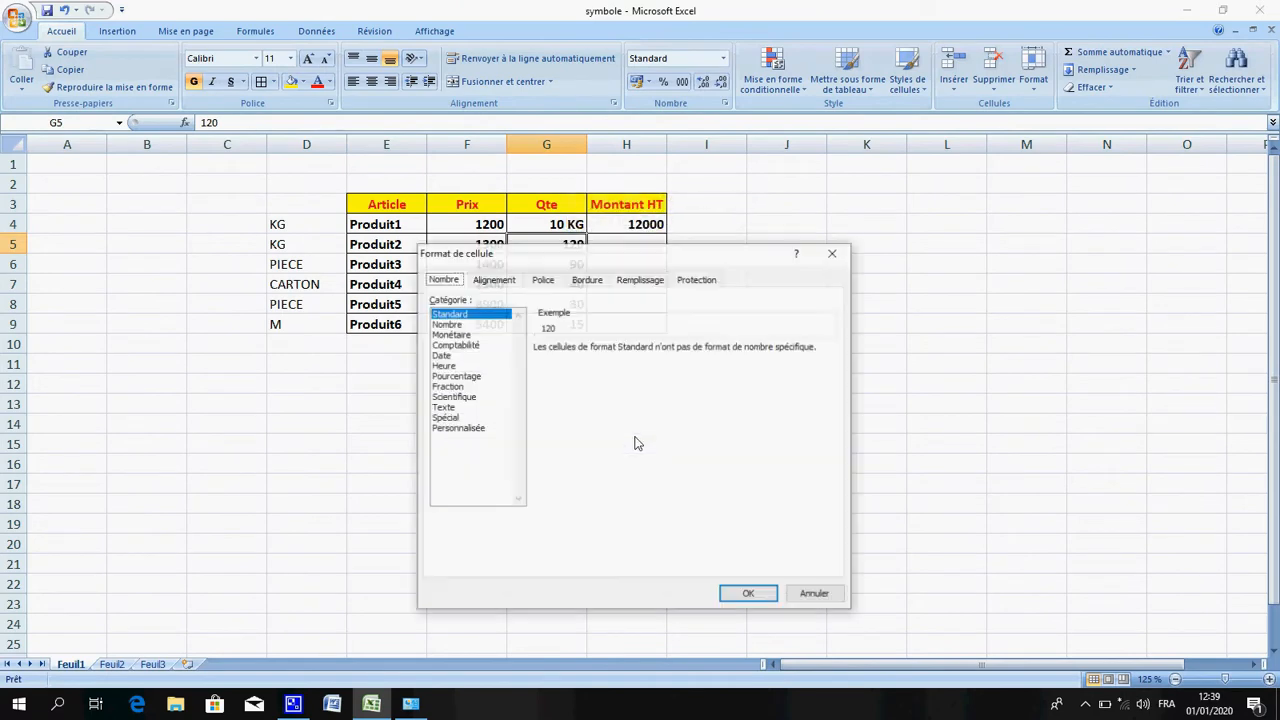
click(477, 430)
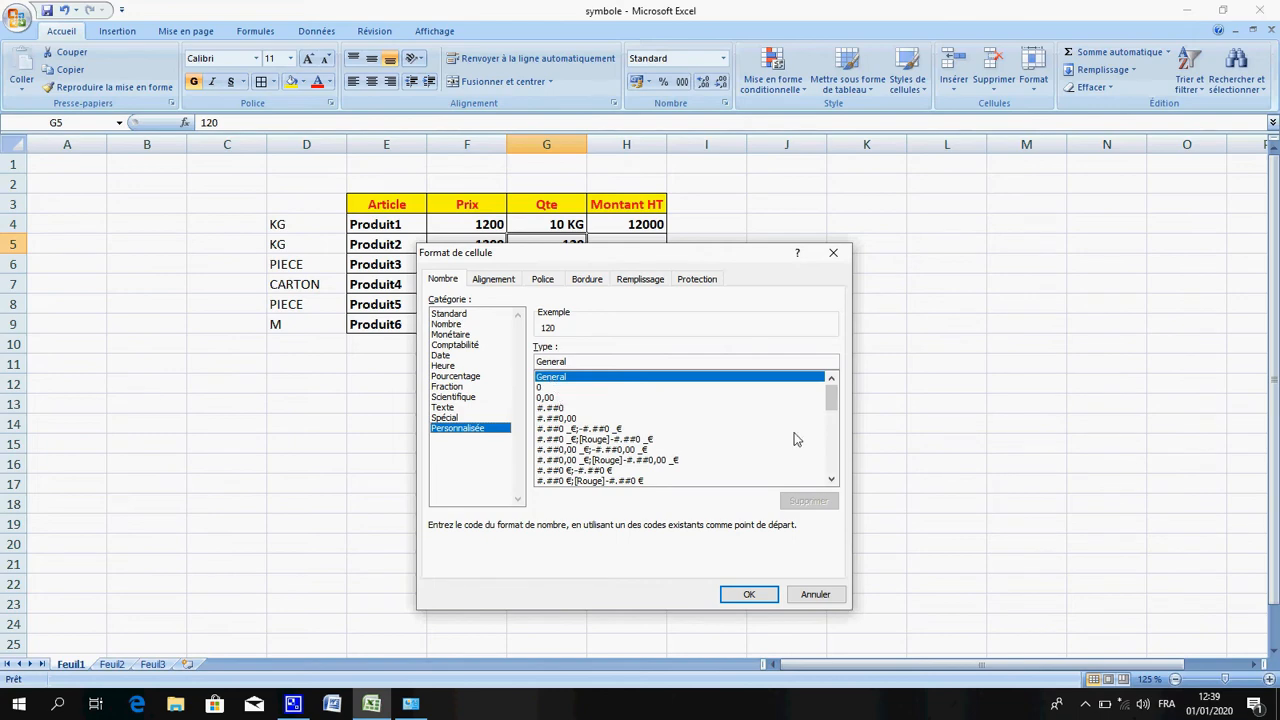
click(836, 466)
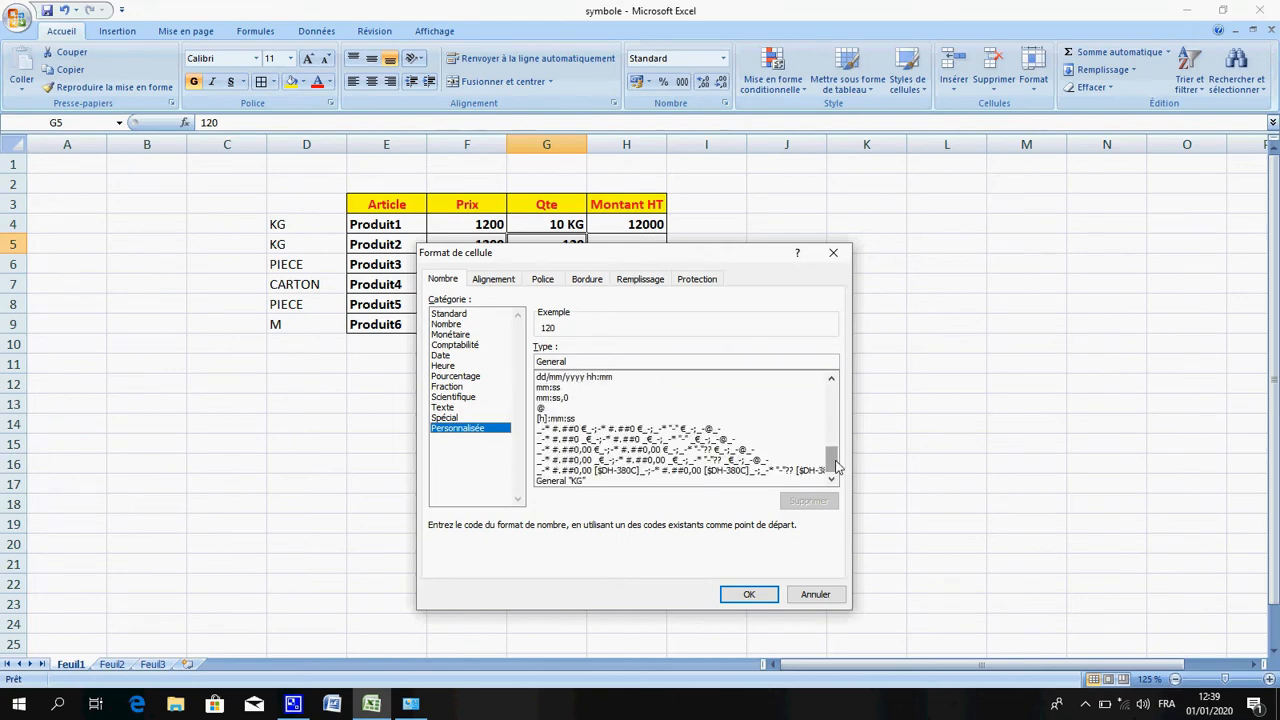
click(599, 484)
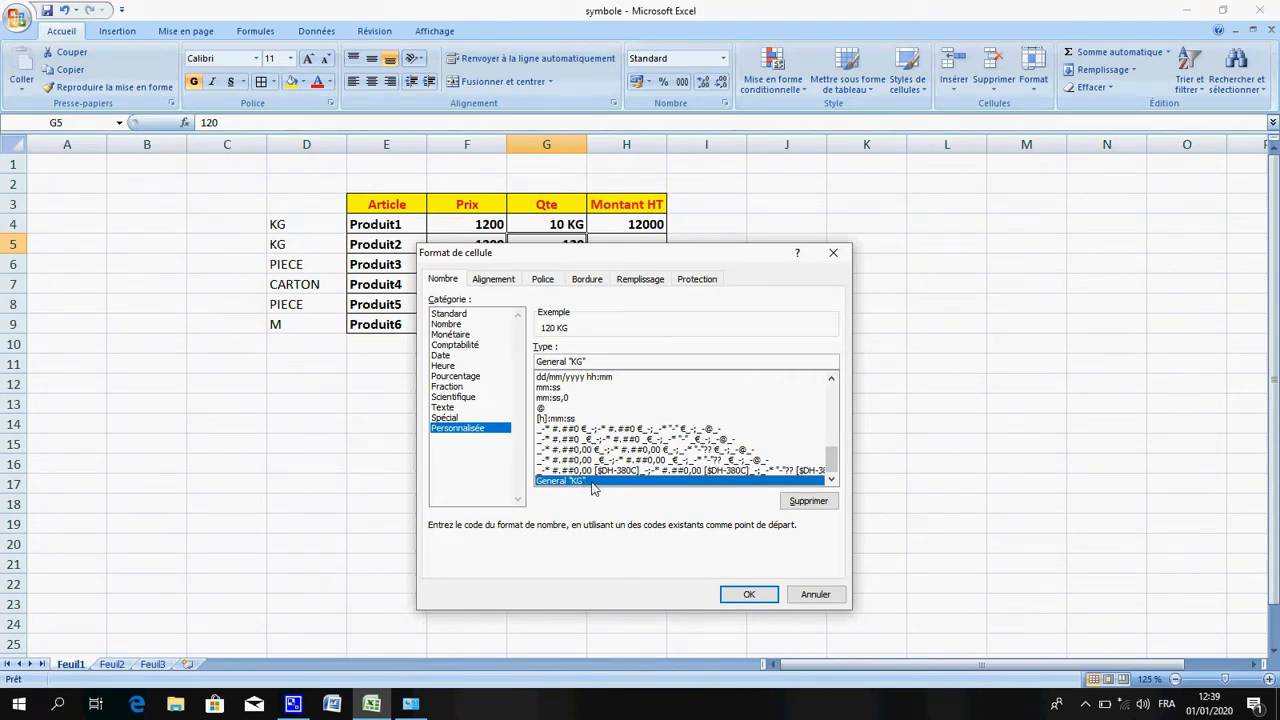
click(747, 595)
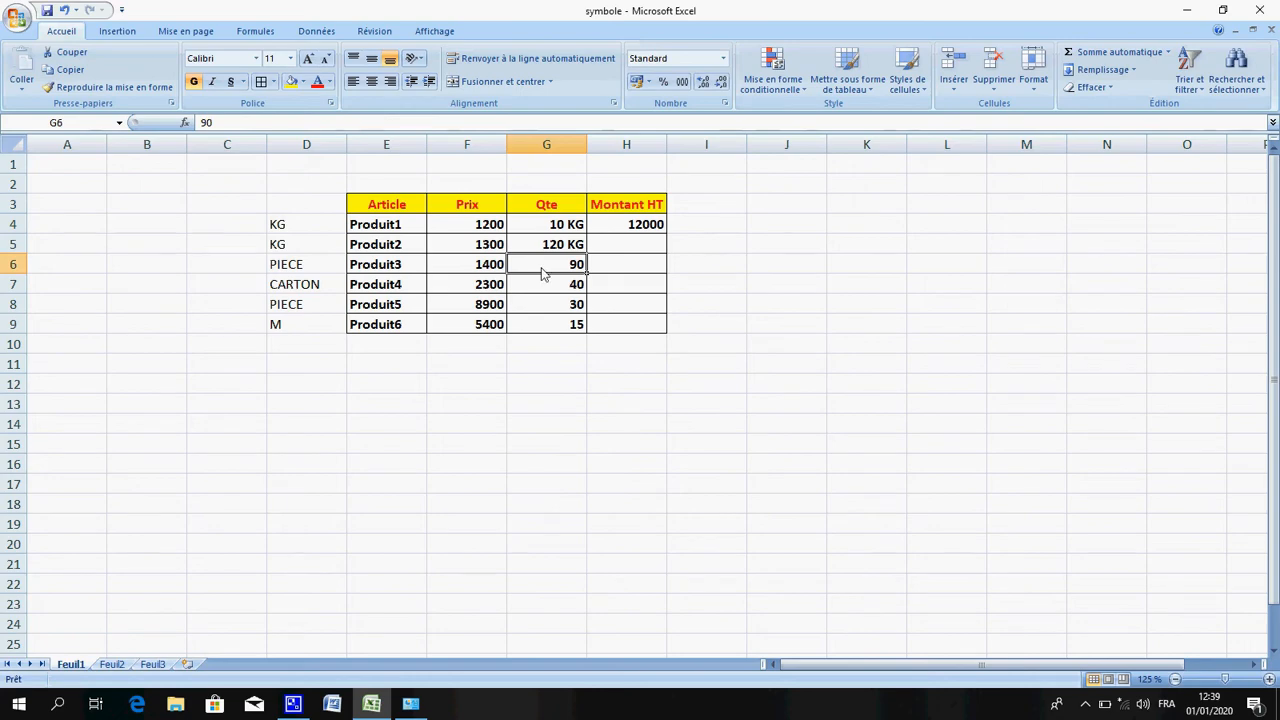
Apply the custom number format General "PIECE" to Produit3's quantity in G6
right_click(543, 274)
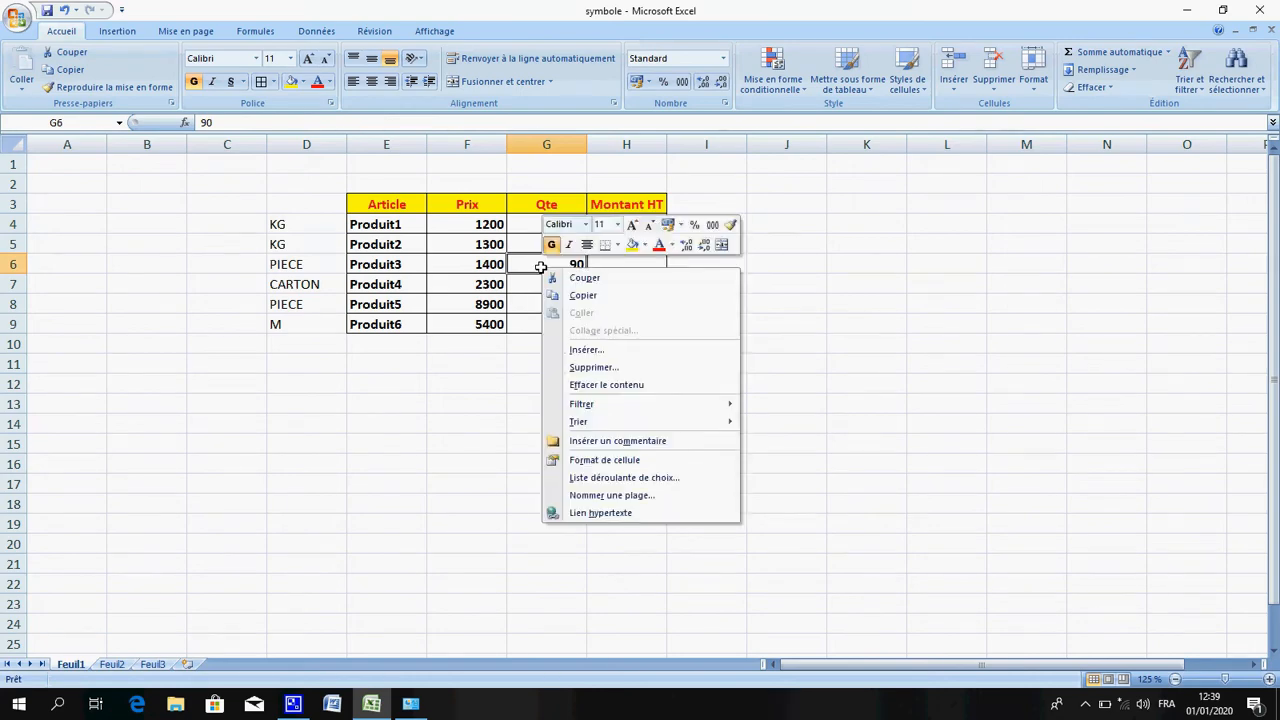
click(634, 462)
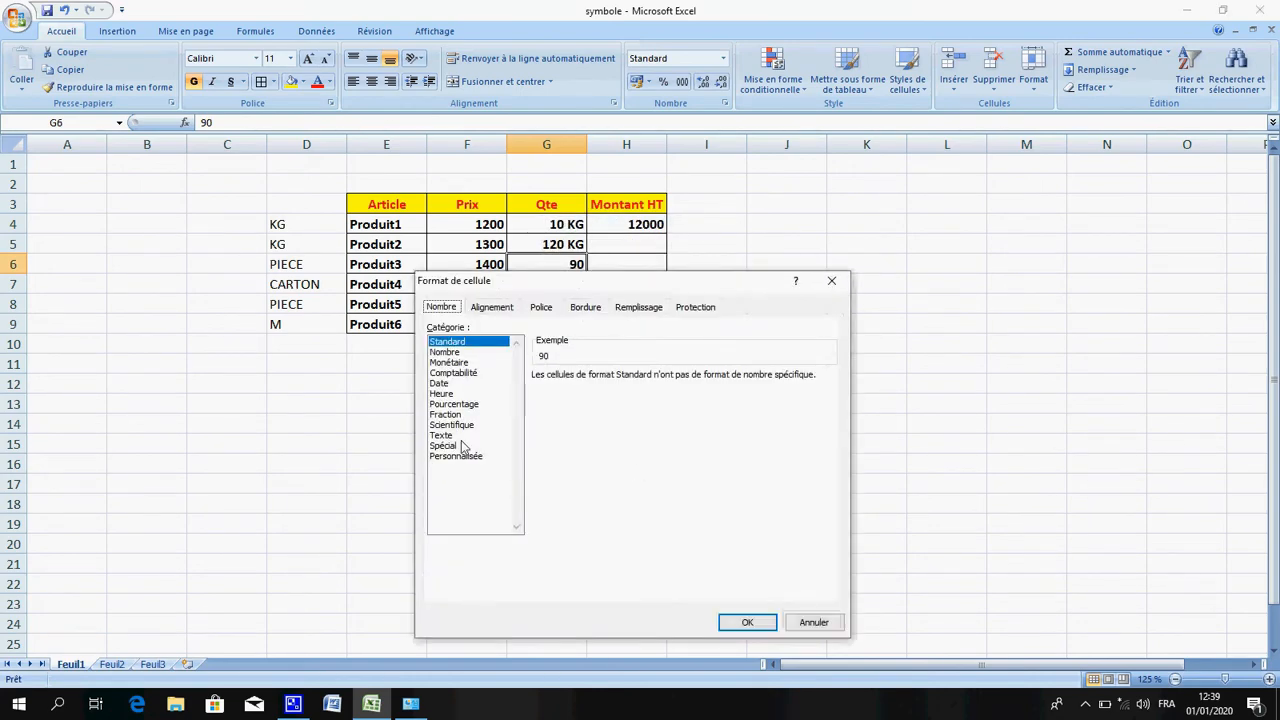
click(458, 456)
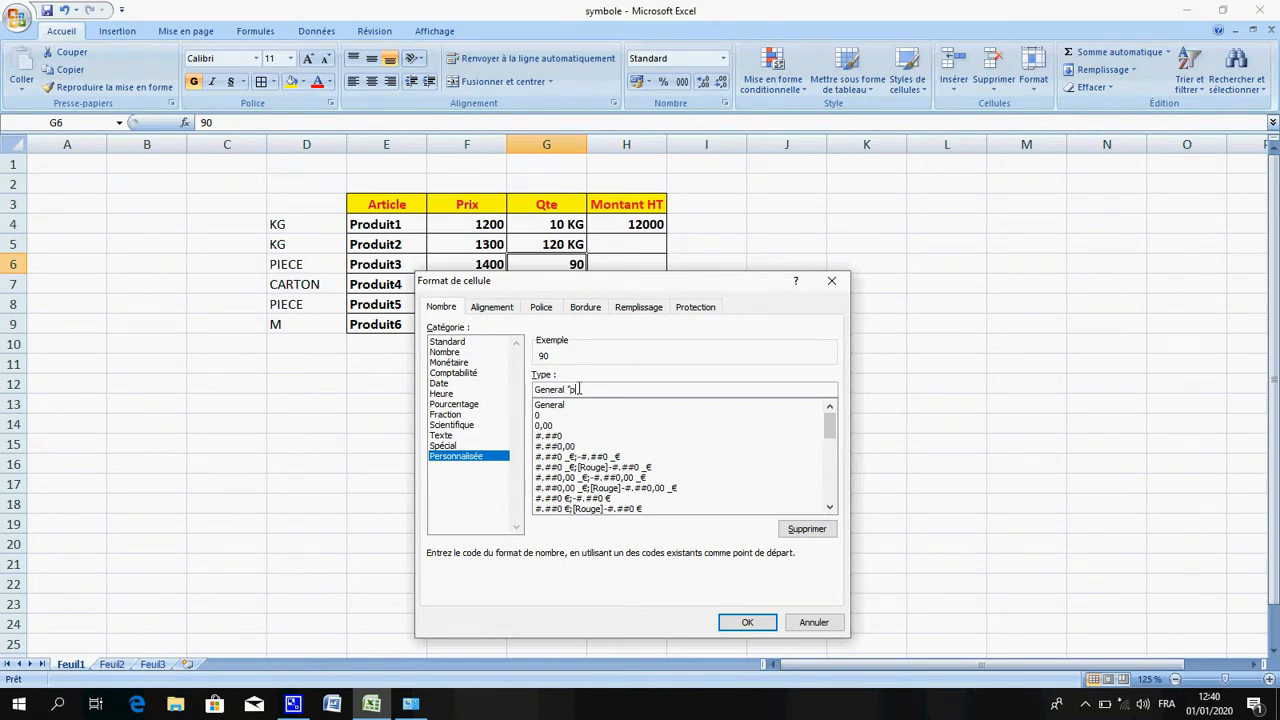
text("piece)
key(BackSpace)
key(BackSpace)
key(BackSpace)
key(BackSpace)
text(IECE")
click(745, 621)
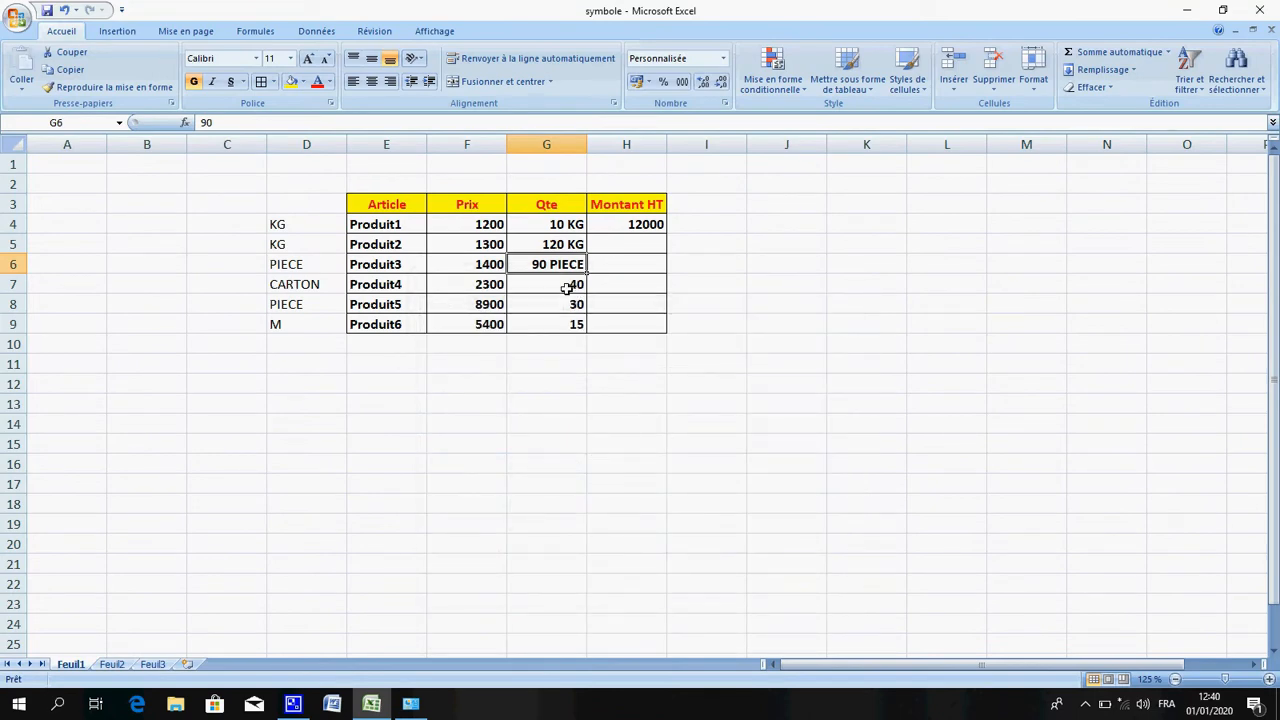
Apply the custom number format General "CARTON" to Produit4's quantity in G7
click(567, 288)
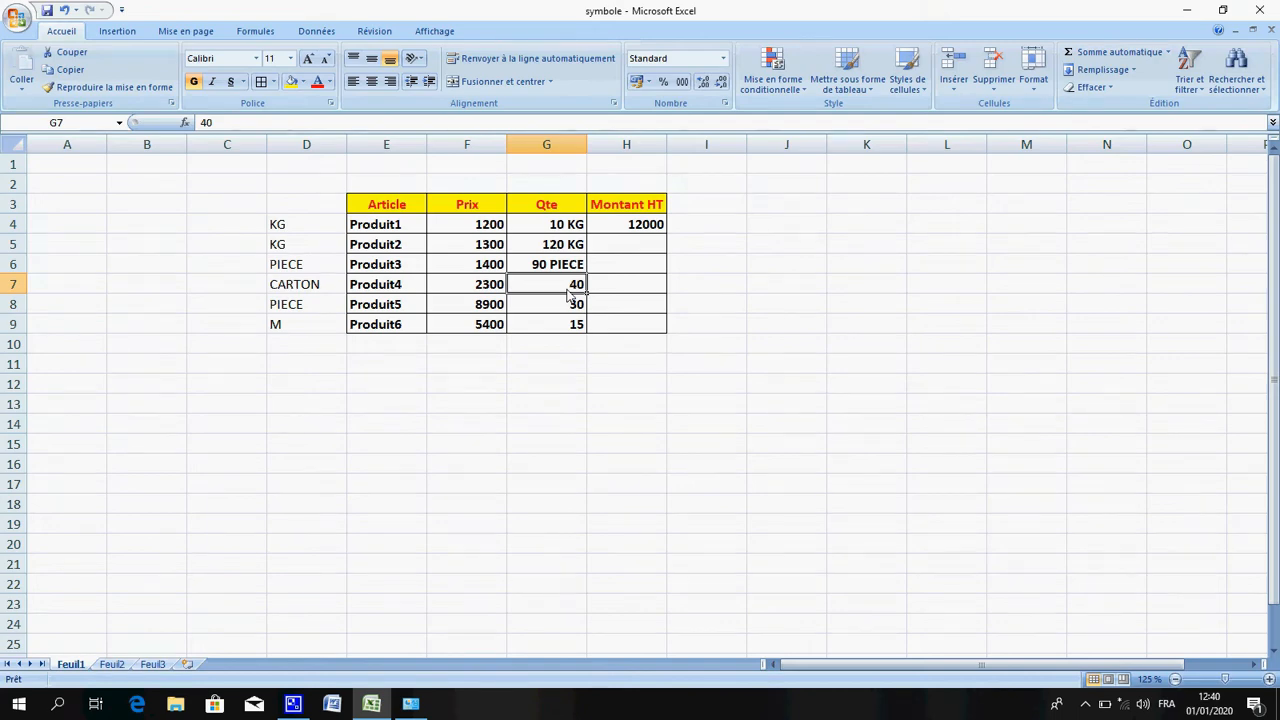
right_click(561, 283)
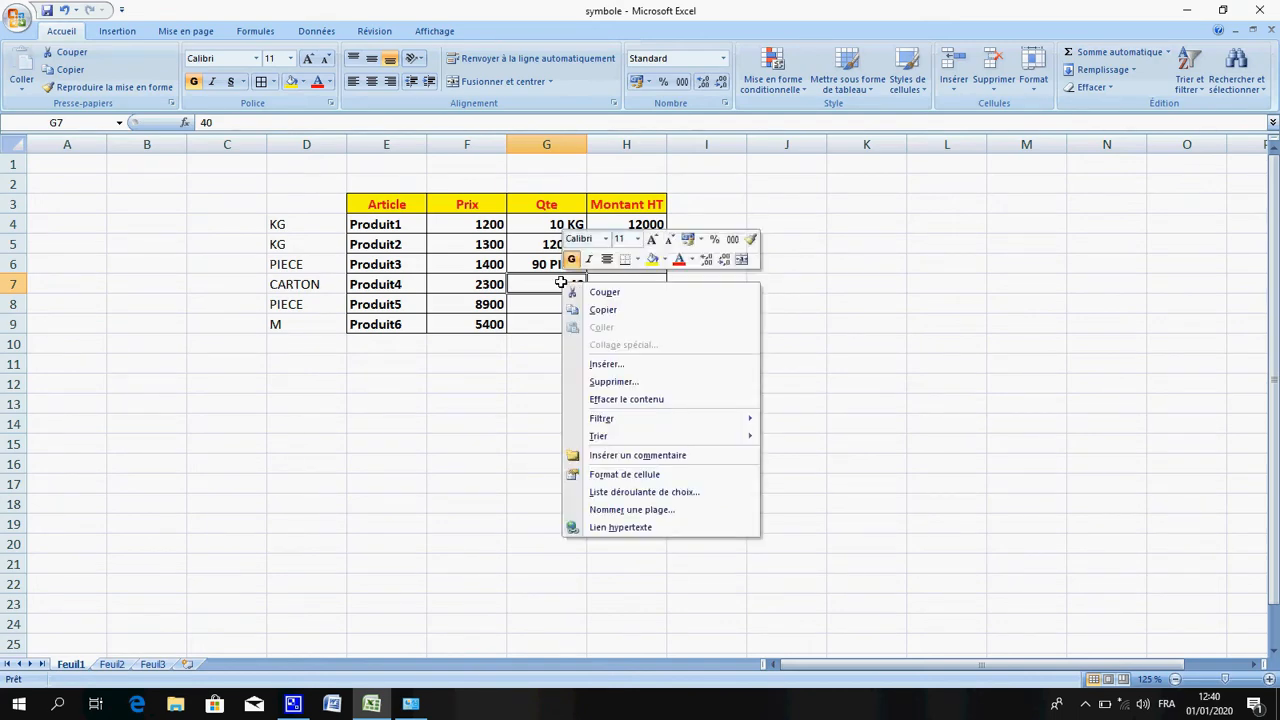
click(633, 483)
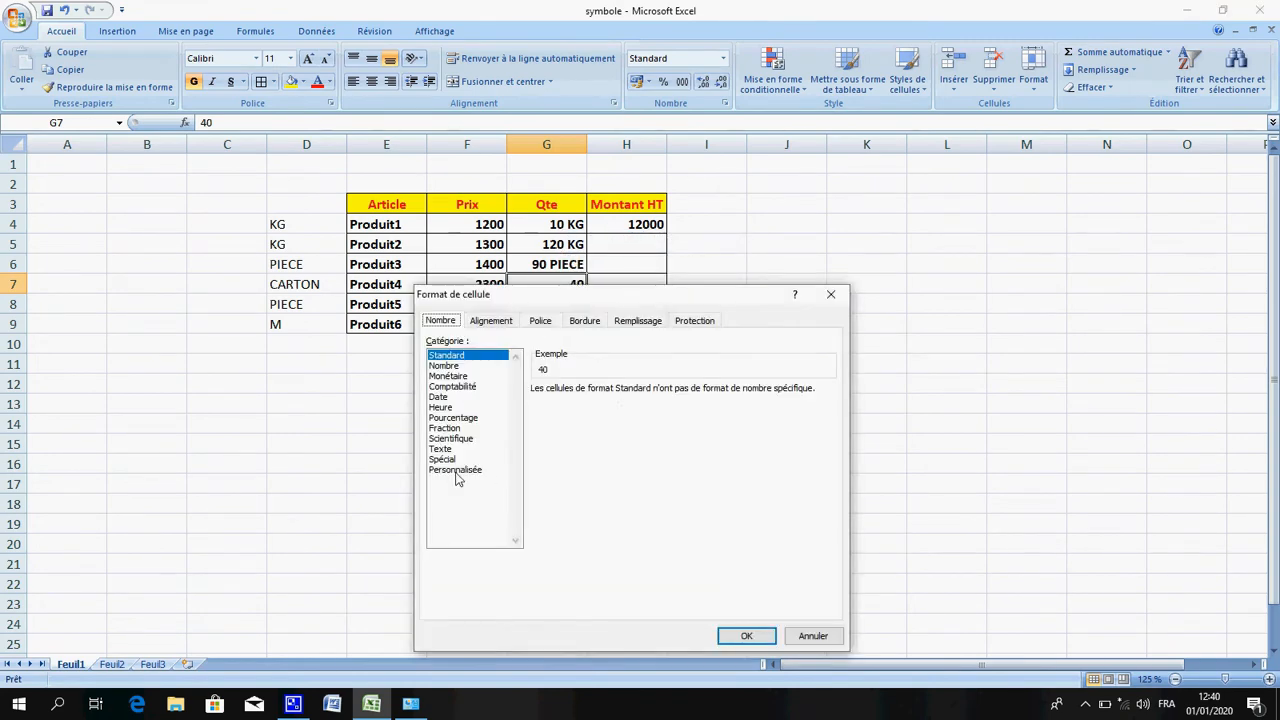
click(456, 472)
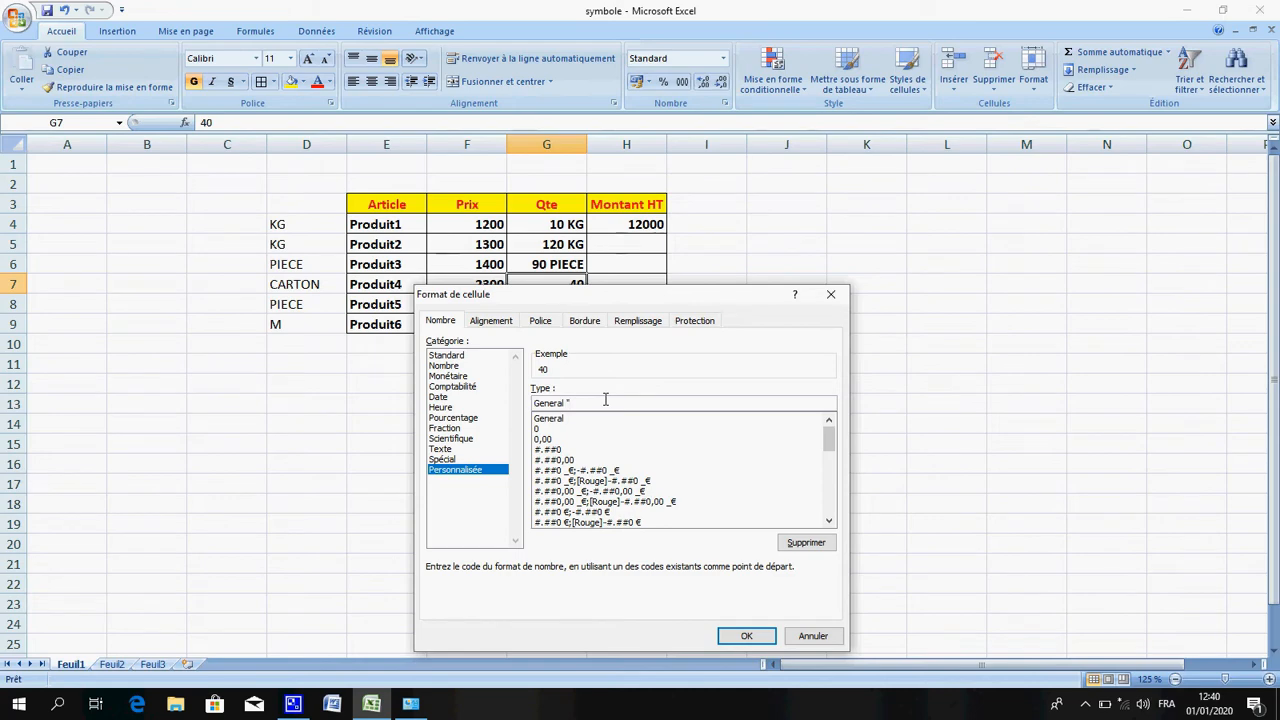
text("c)
text(CARTON)
text(")
key(Return)
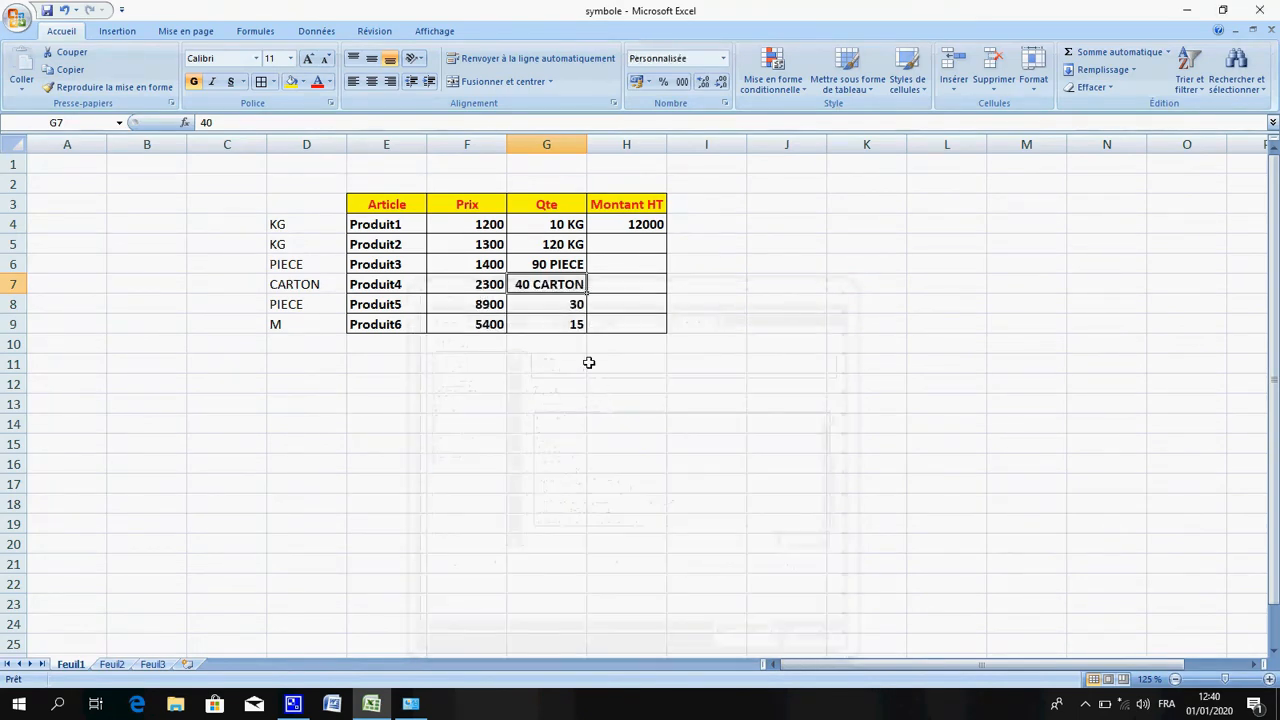
Apply the saved custom format General "PIECE" to Produit5's quantity in G8
click(557, 311)
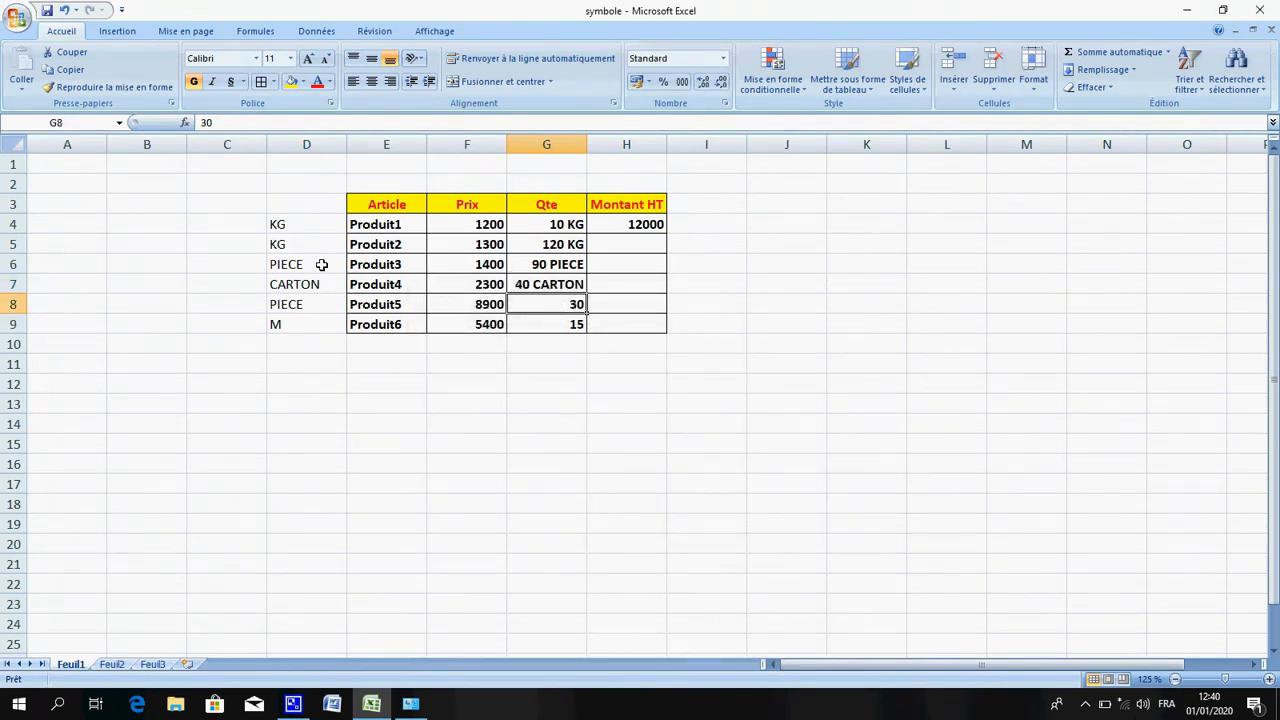
right_click(542, 311)
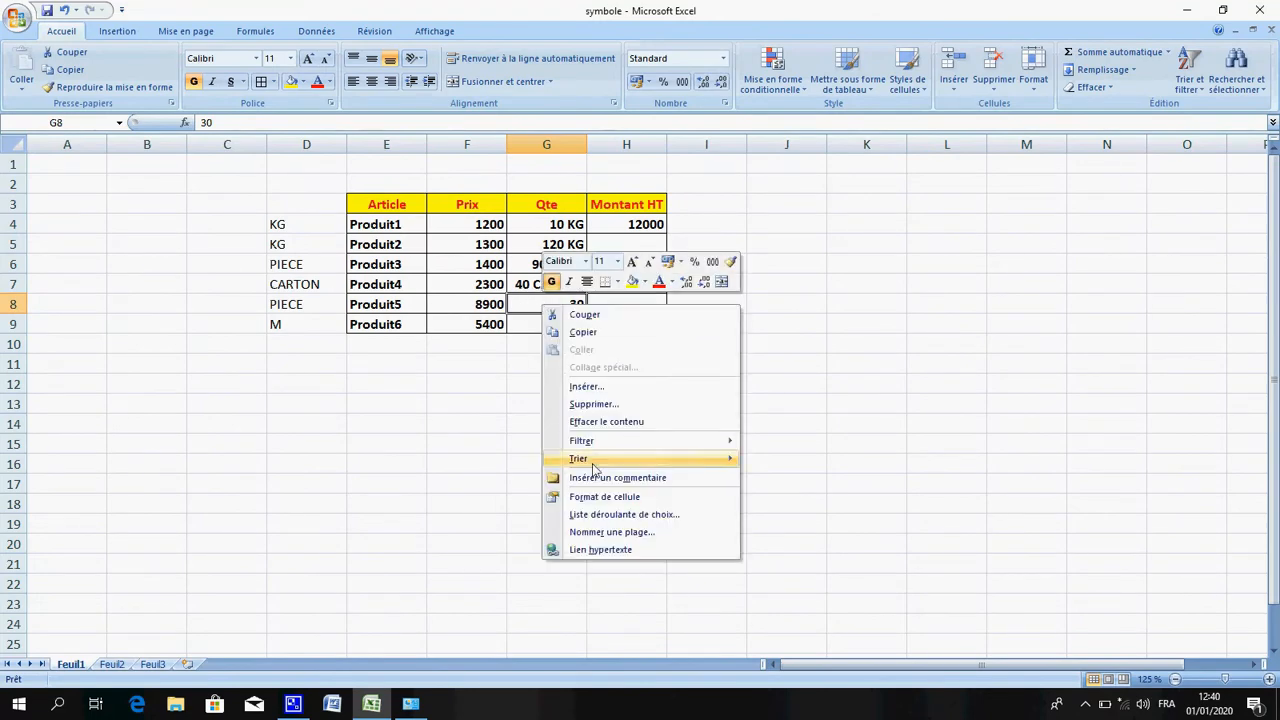
click(606, 497)
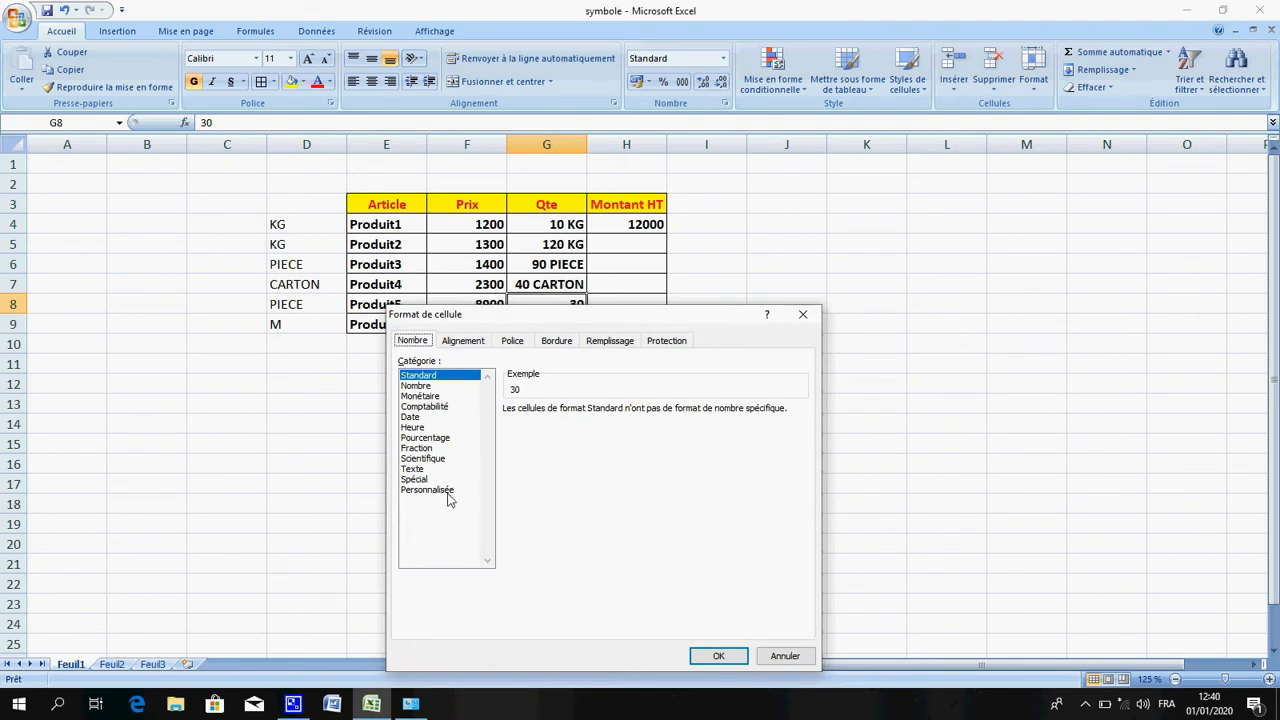
click(447, 495)
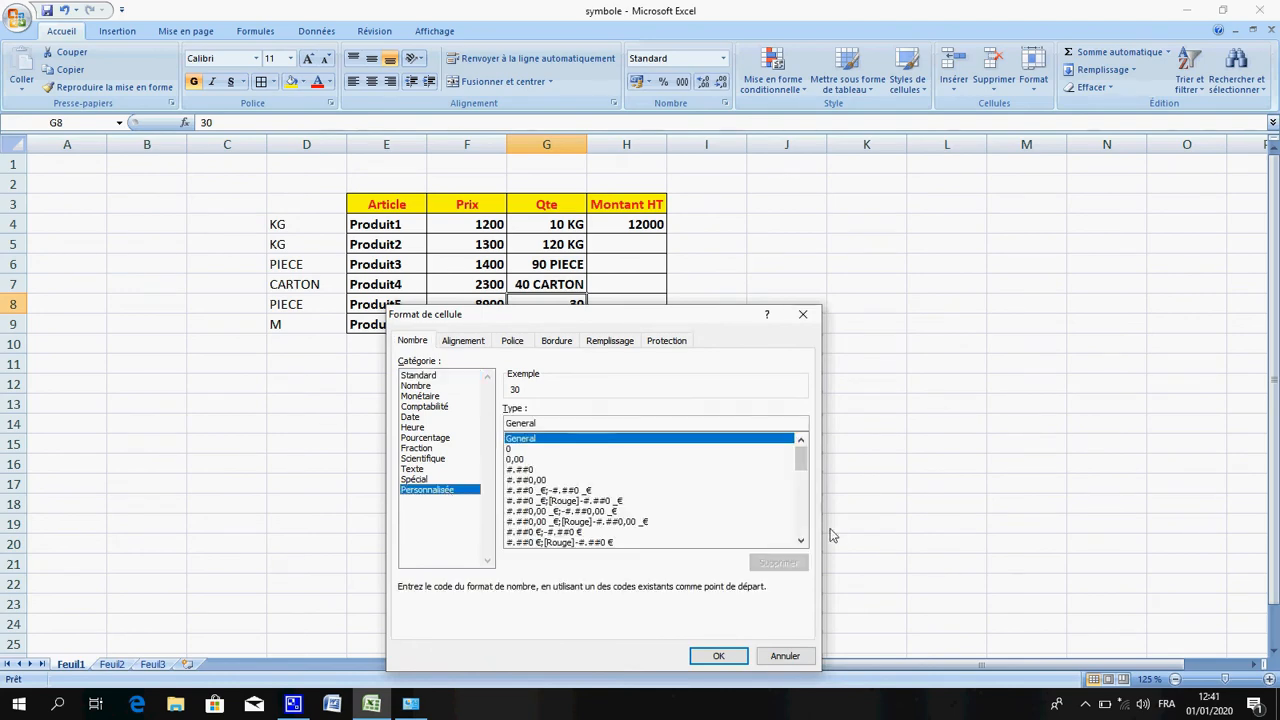
click(800, 538)
click(800, 538)
click(800, 538)
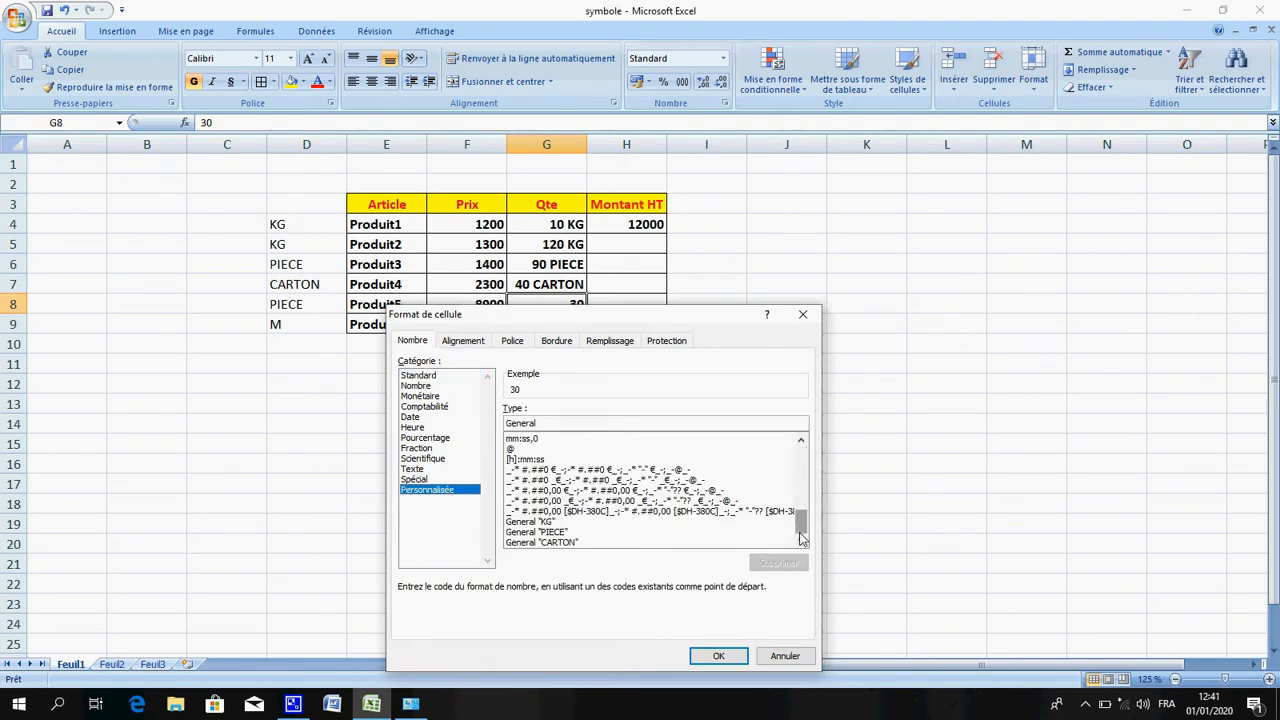
click(568, 542)
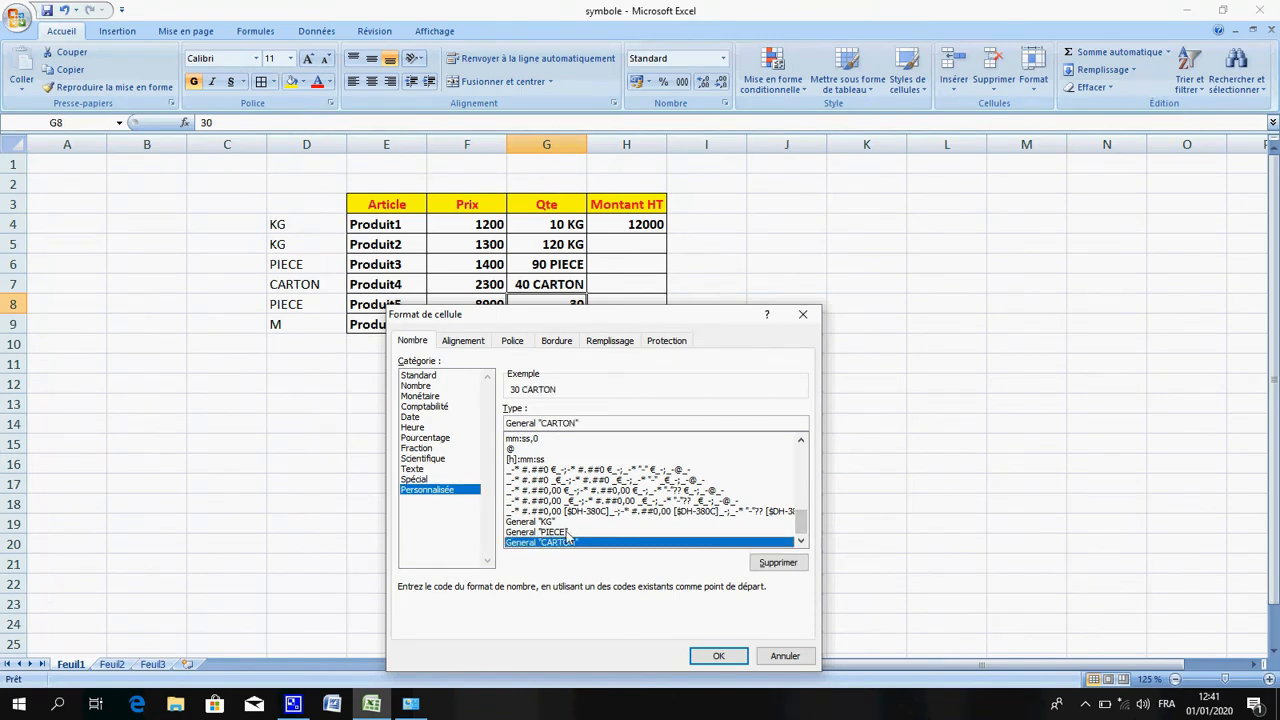
click(538, 532)
click(718, 655)
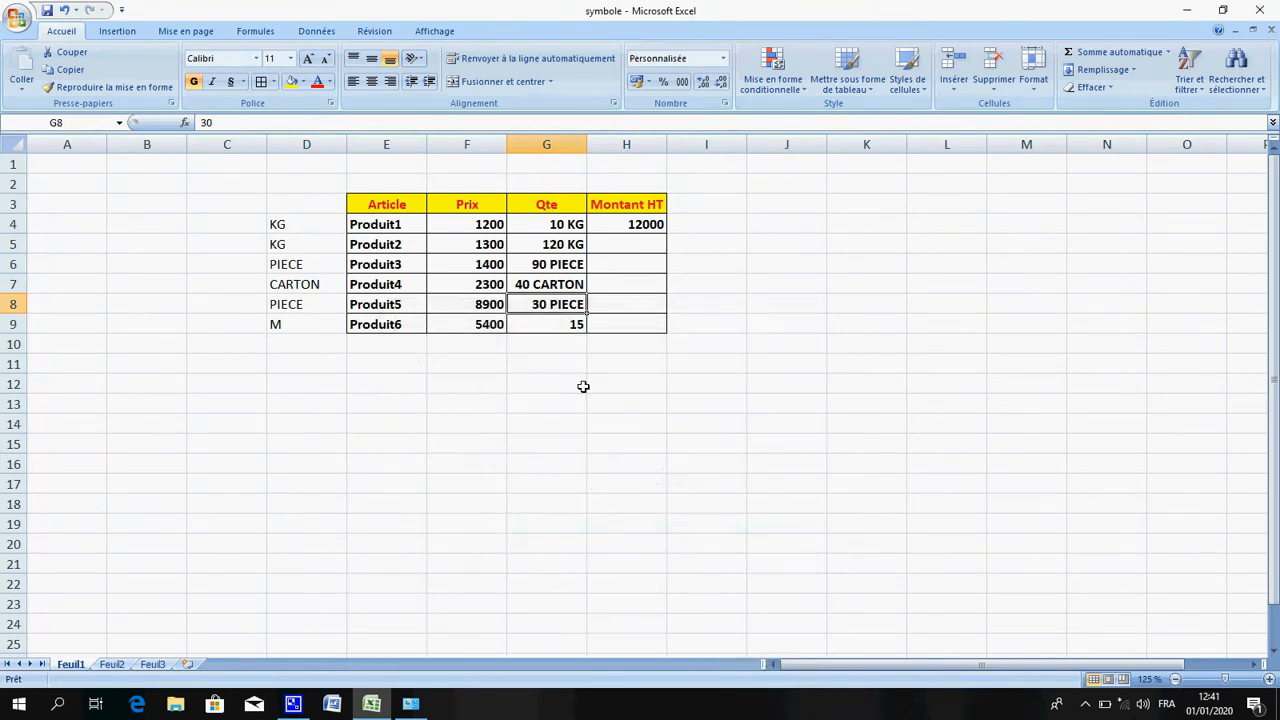
Apply the custom number format General "M" to Produit6's quantity in G9
right_click(551, 324)
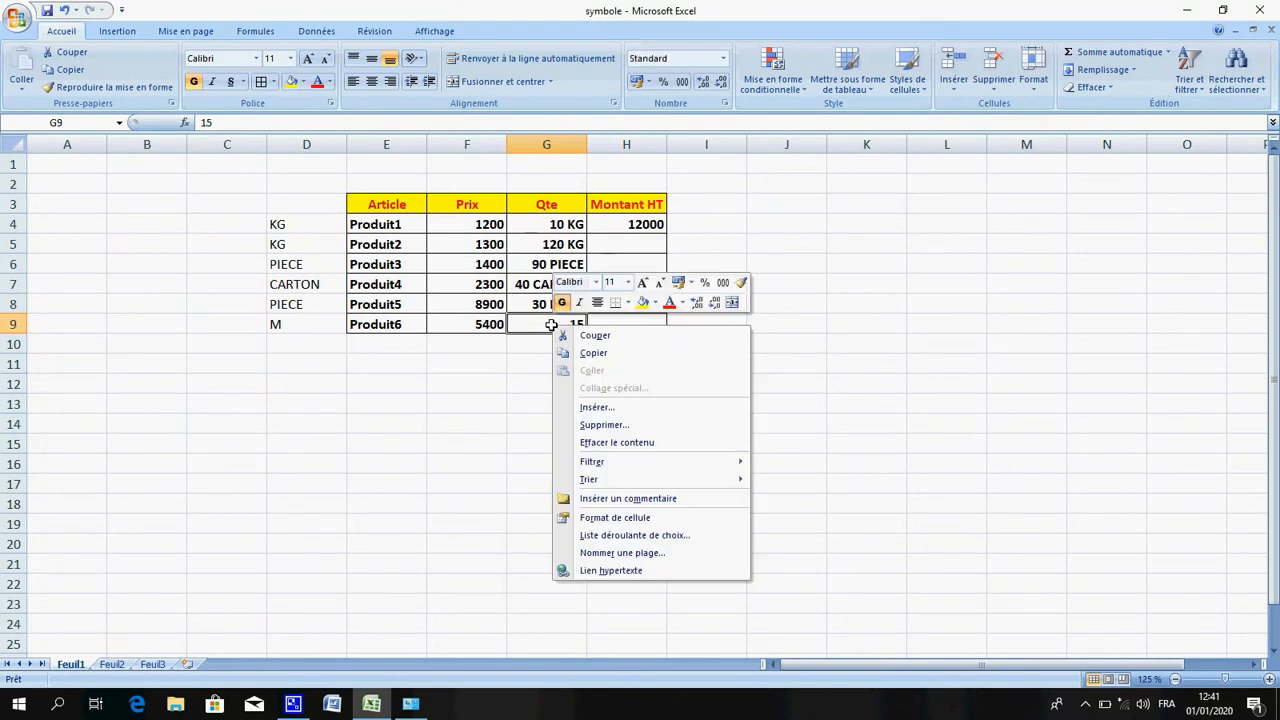
click(625, 518)
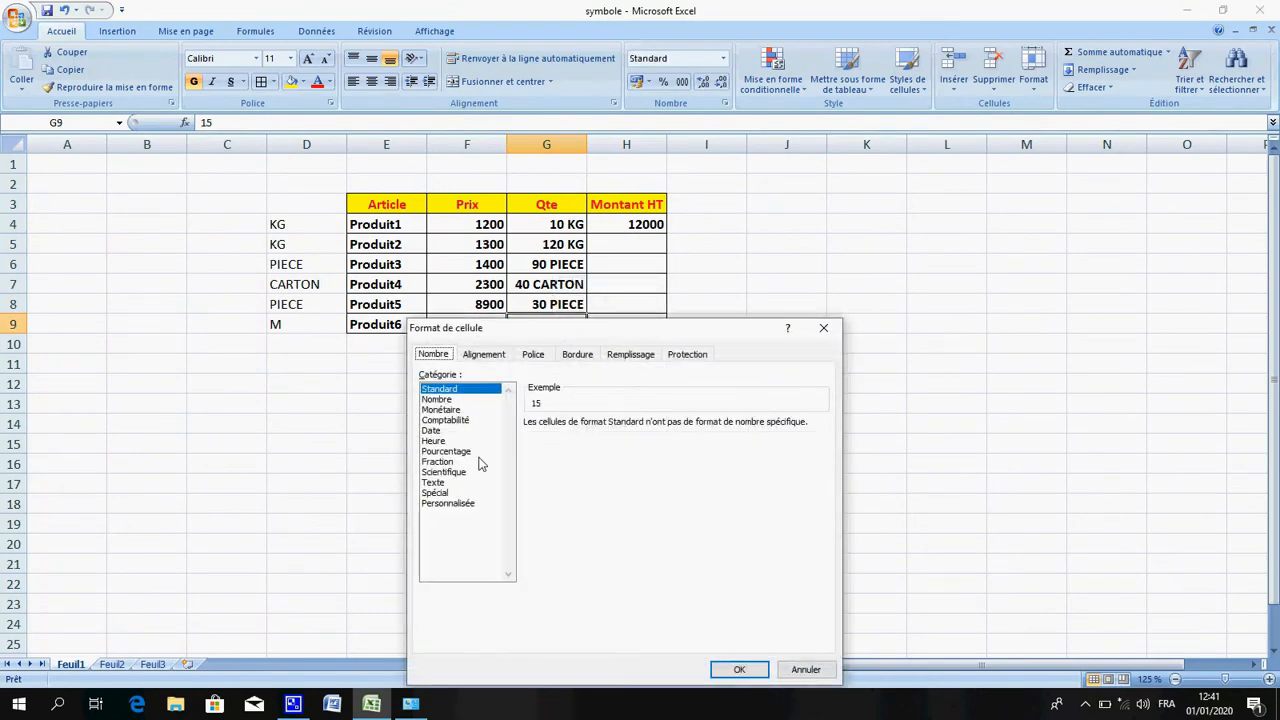
click(452, 504)
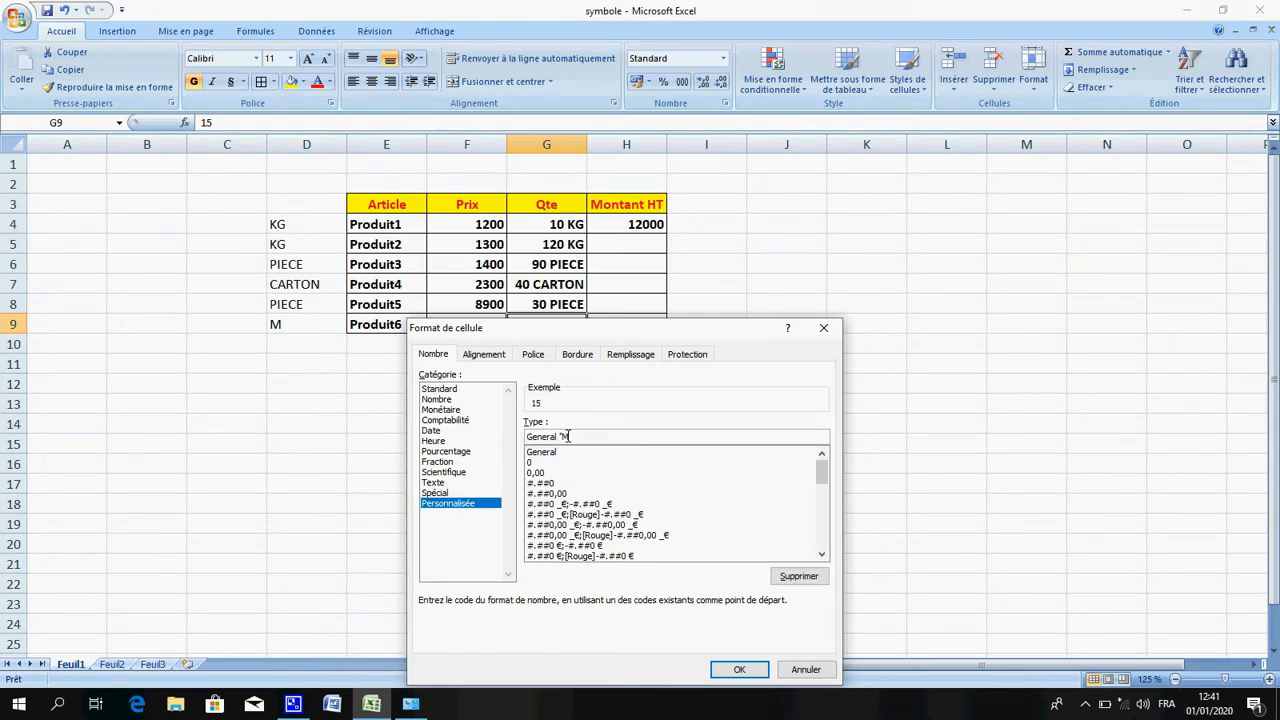
text("M")
key(Return)
right_click(574, 323)
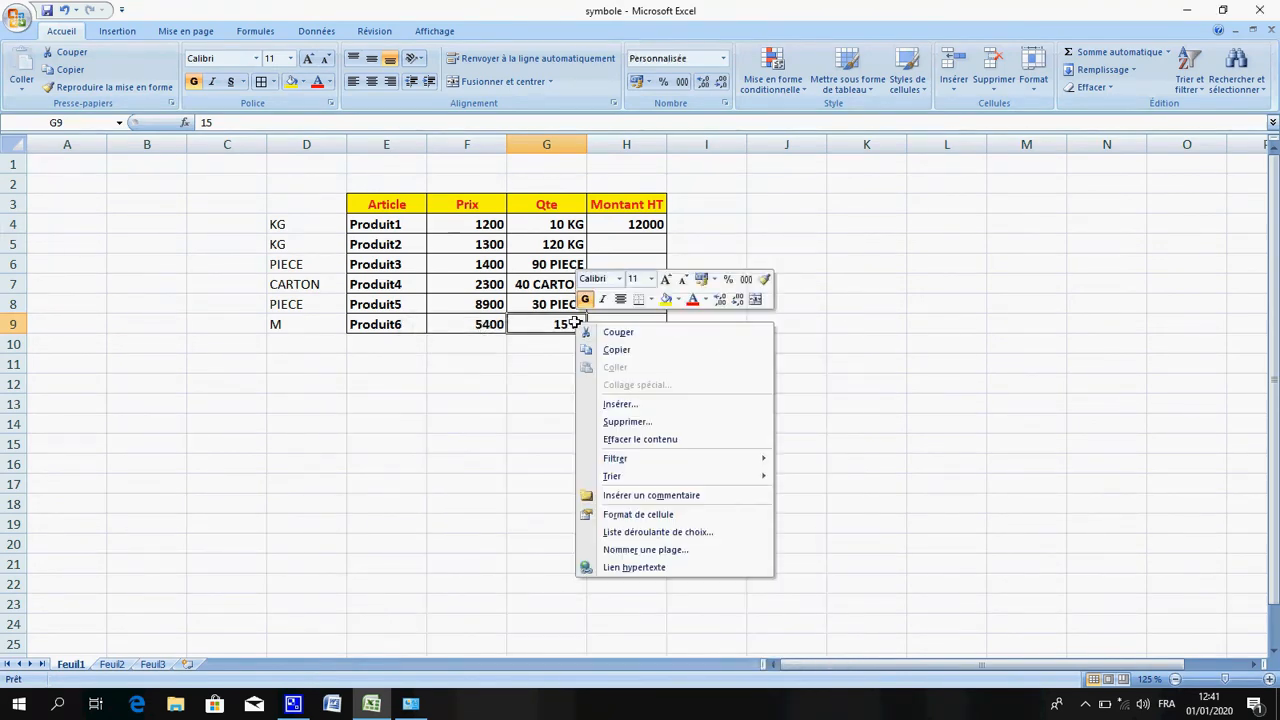
click(647, 515)
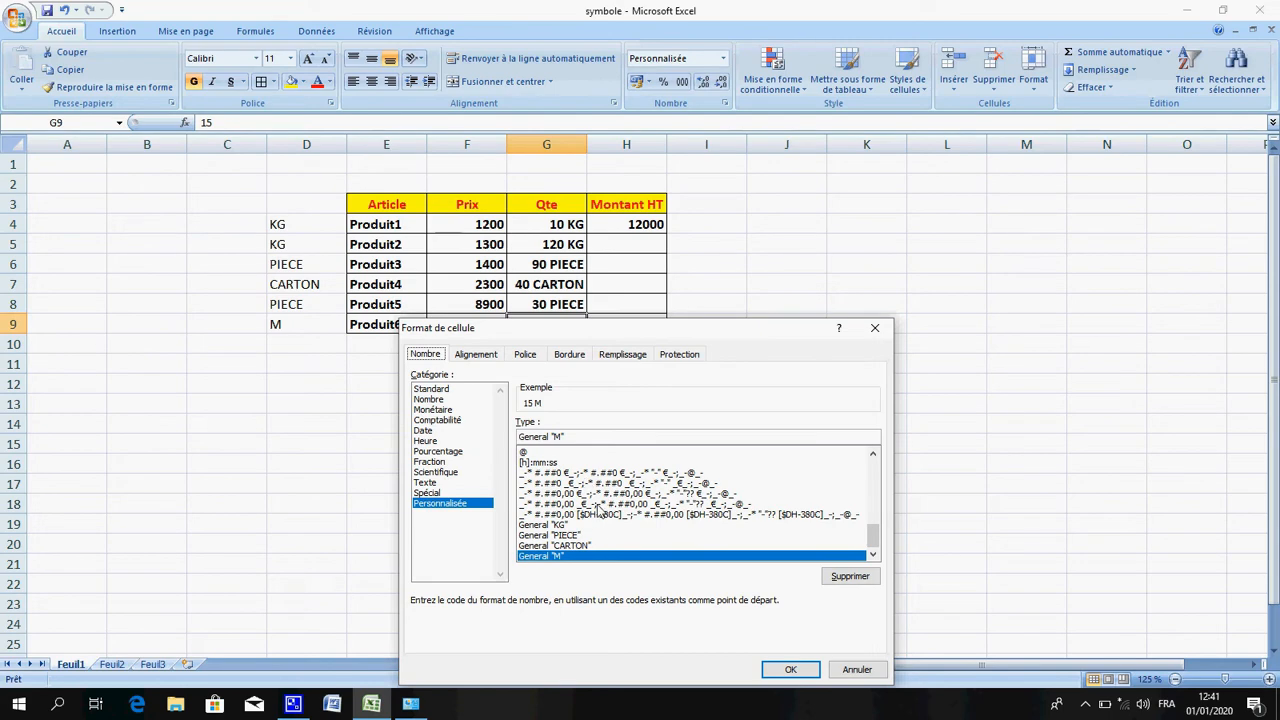
click(785, 670)
Enter a formula in H5 multiplying Produit2's price F5 by its quantity G5
click(597, 245)
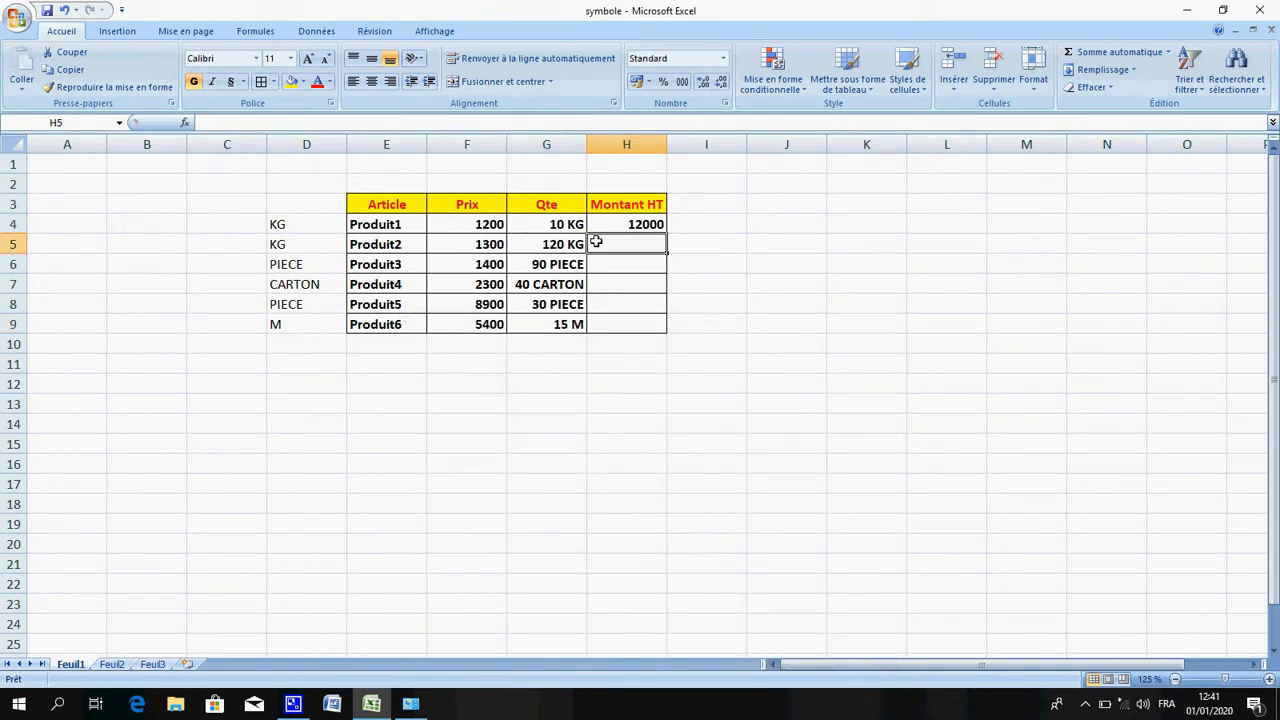
text(=)
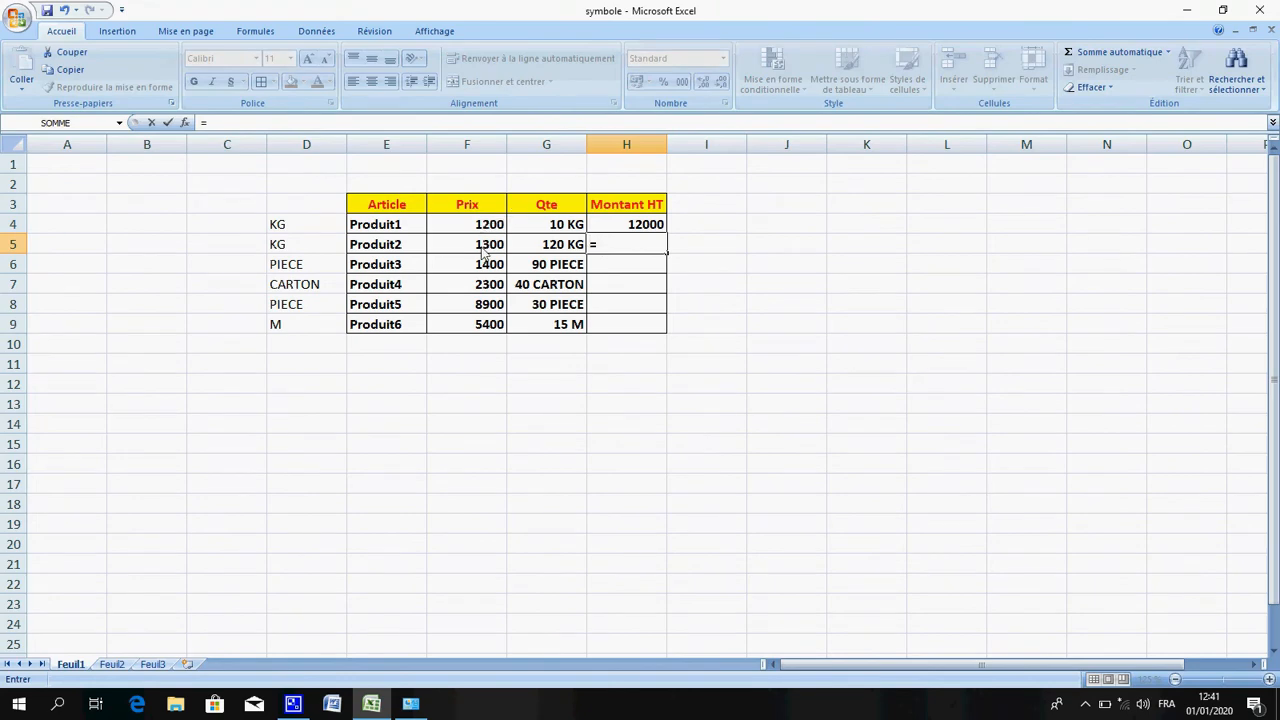
click(483, 248)
text(µ)
key(BackSpace)
text(*)
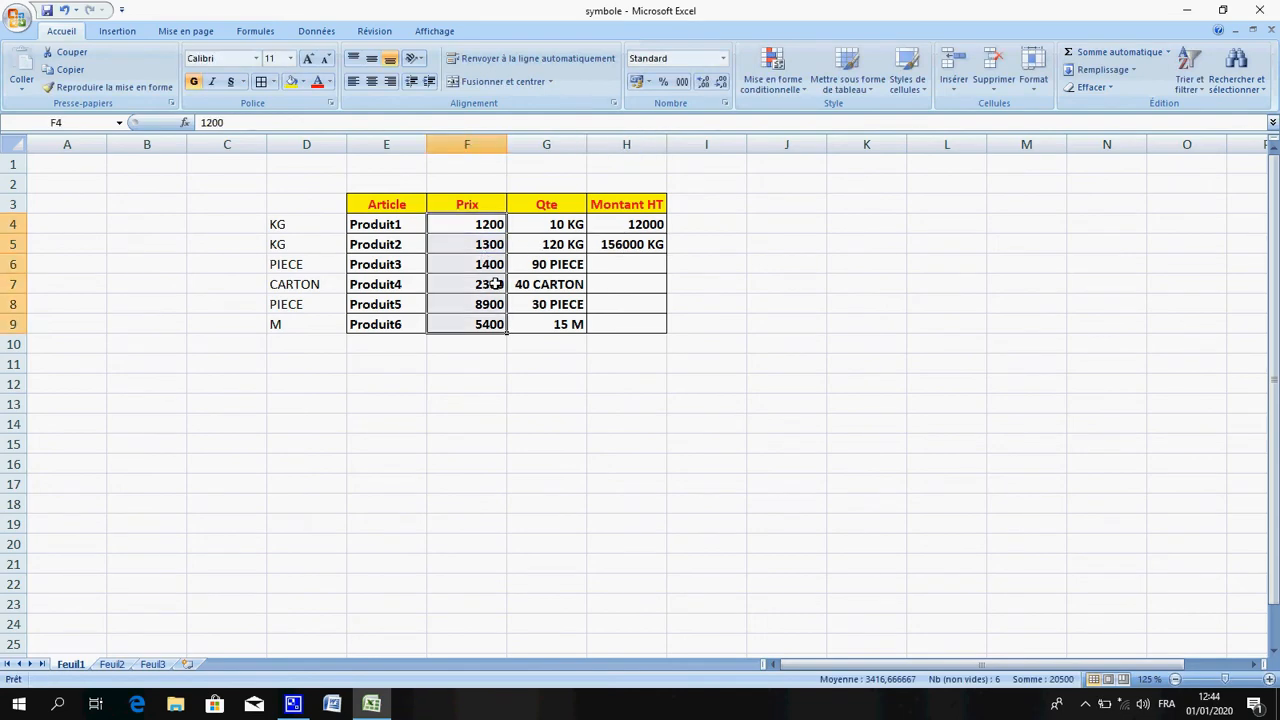
click(493, 284)
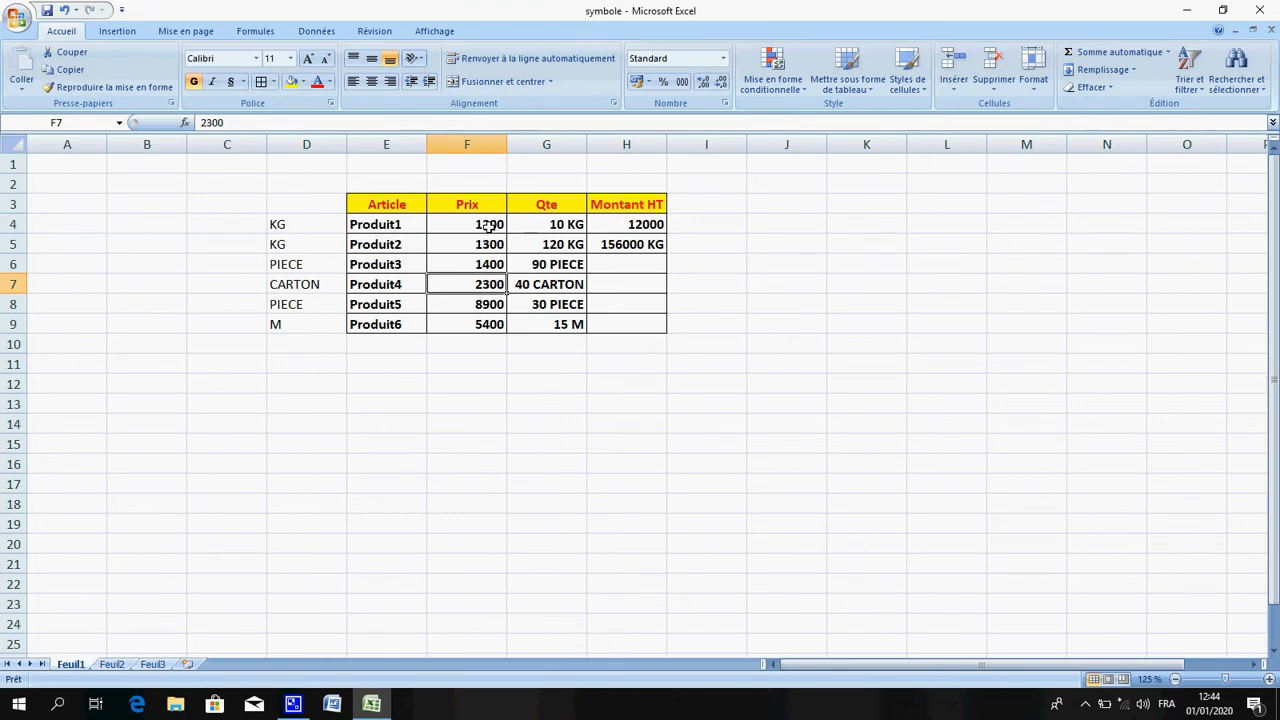
click(489, 226)
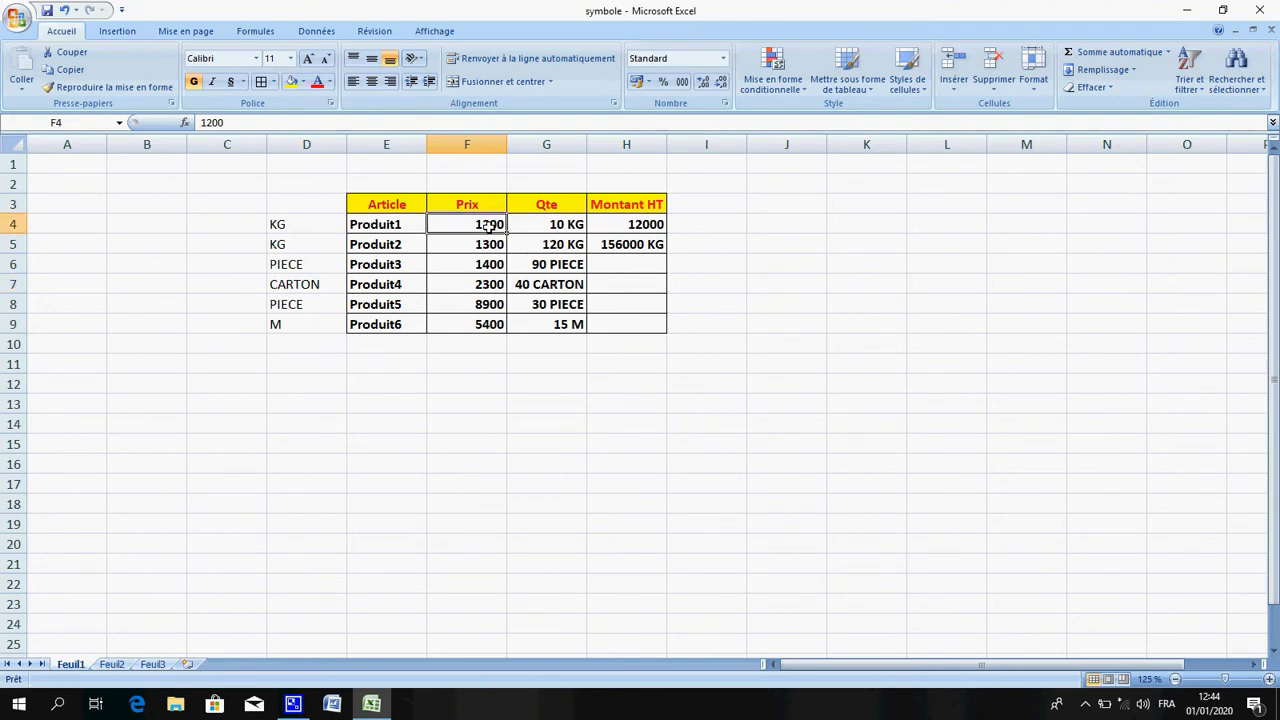
drag(489, 226, 486, 320)
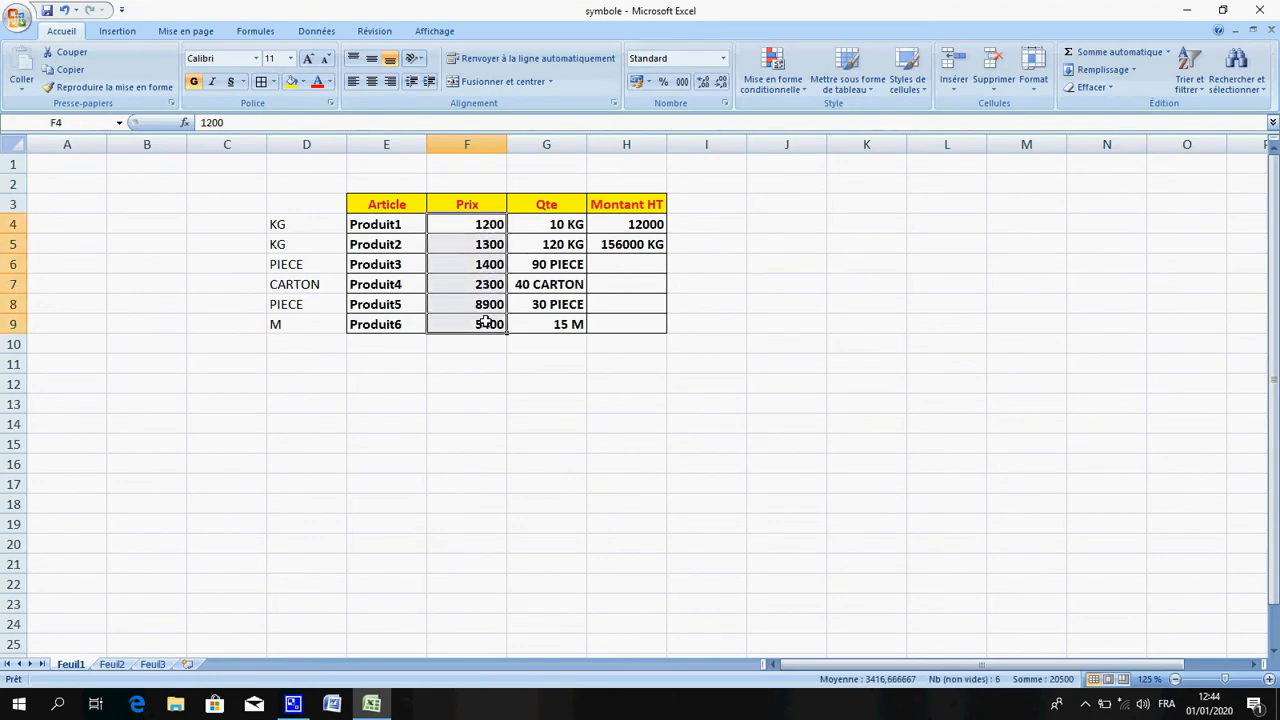
right_click(463, 265)
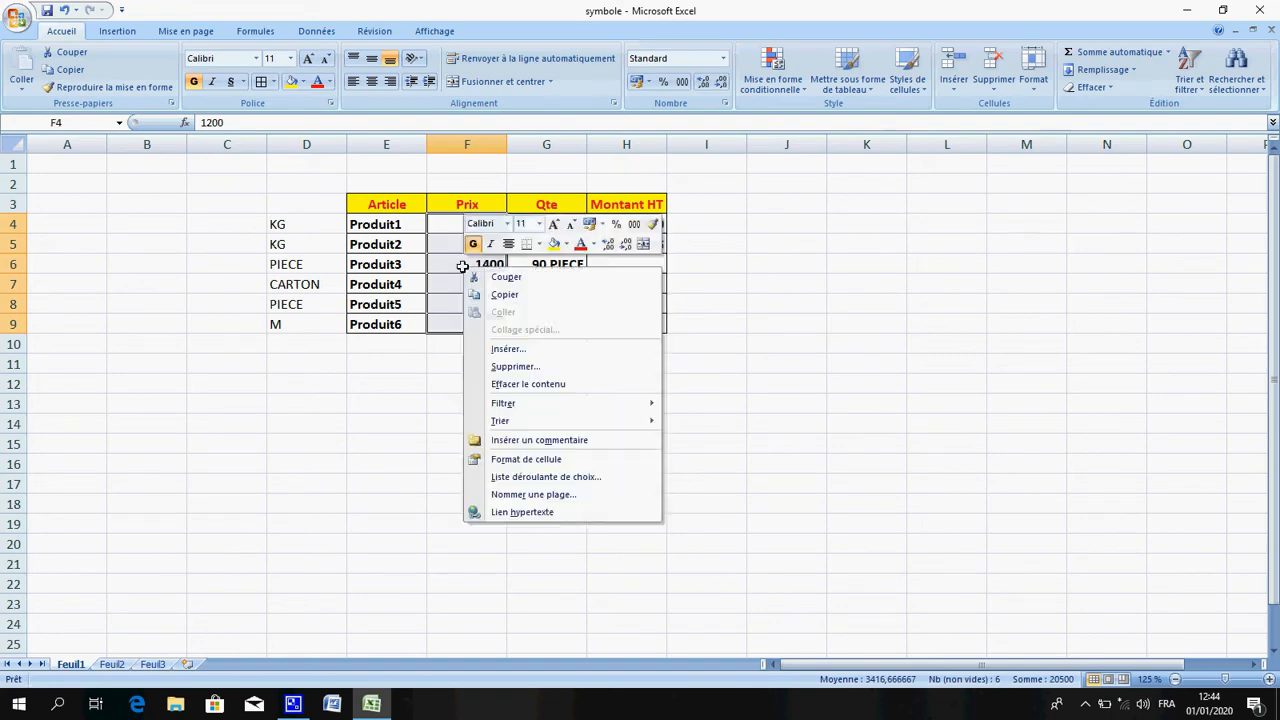
click(556, 461)
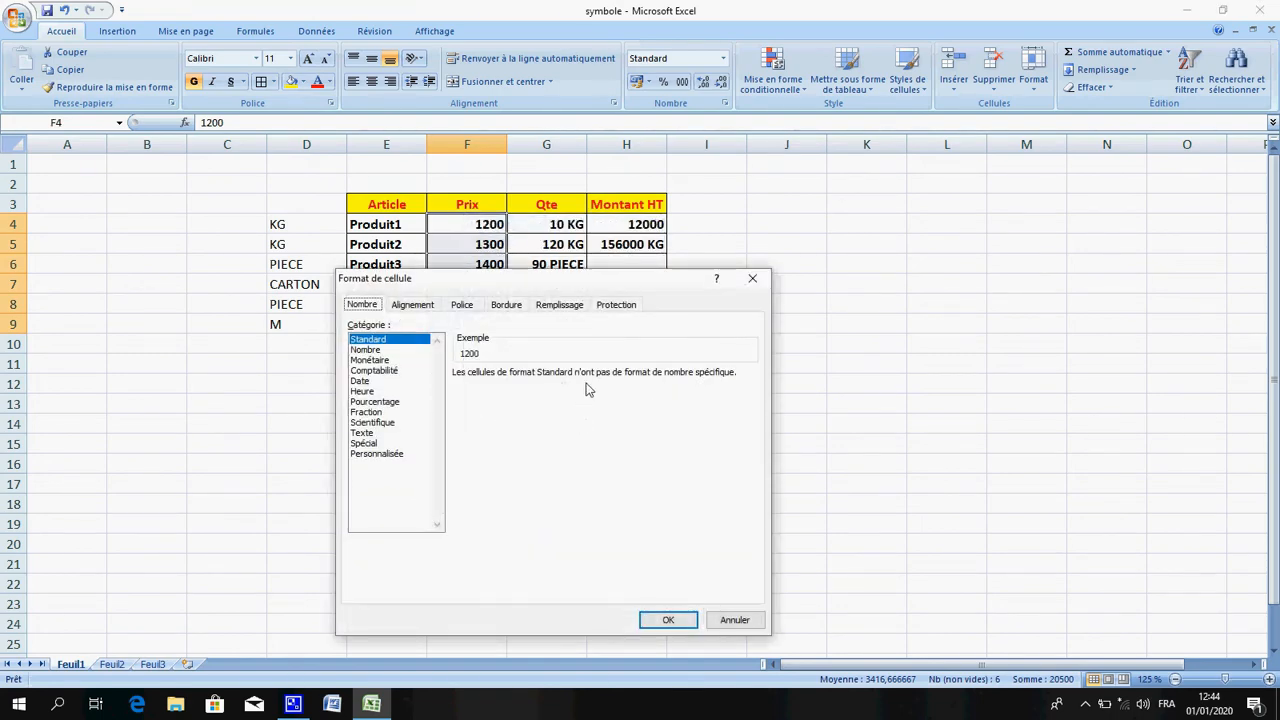
click(393, 456)
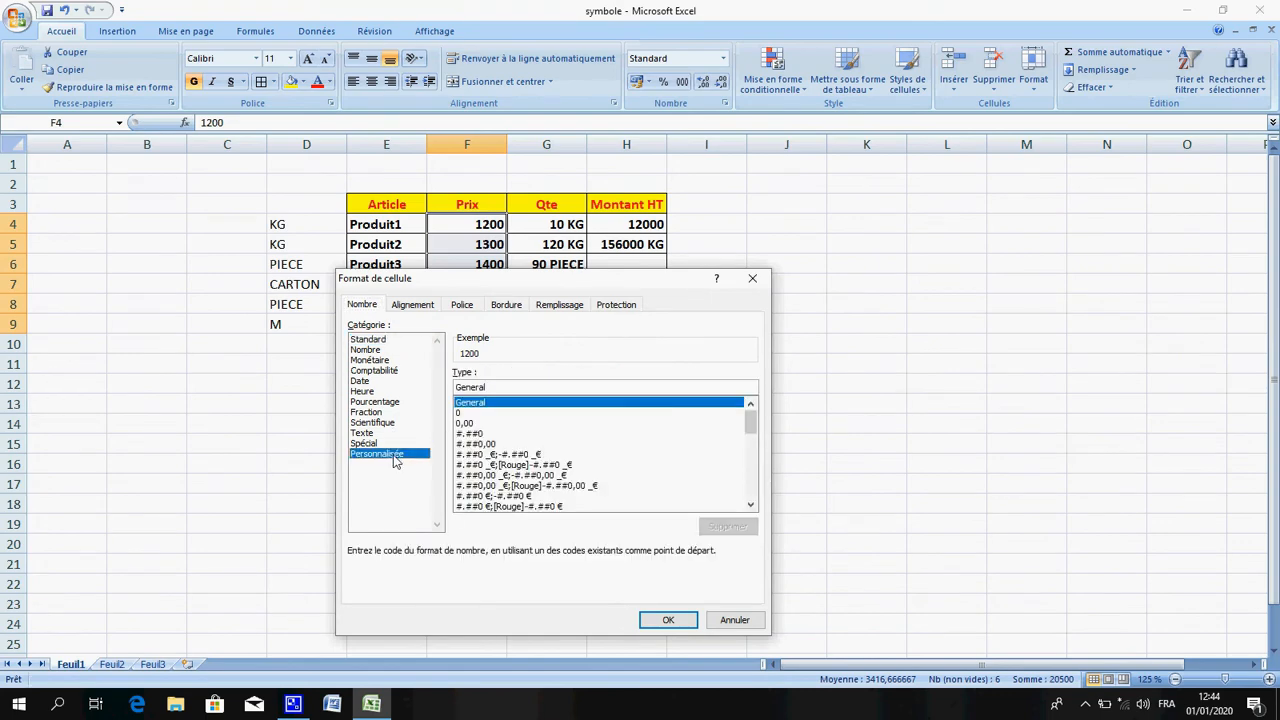
click(510, 386)
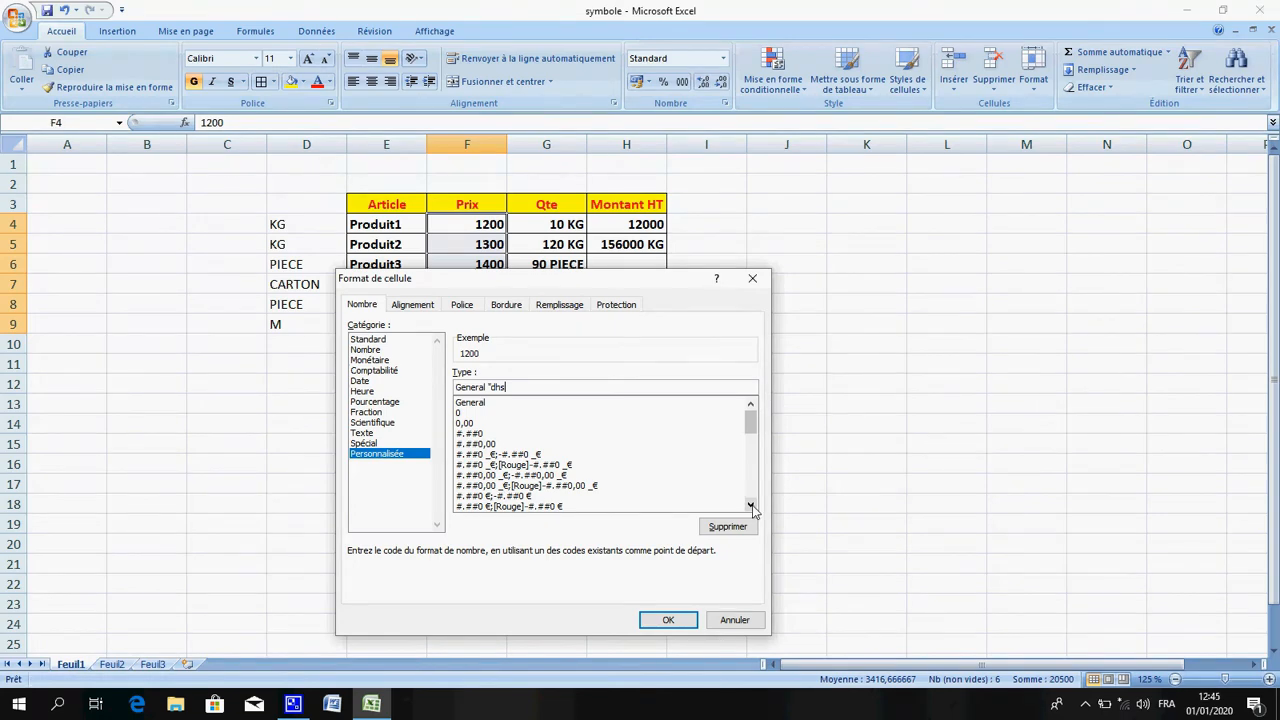
click(735, 614)
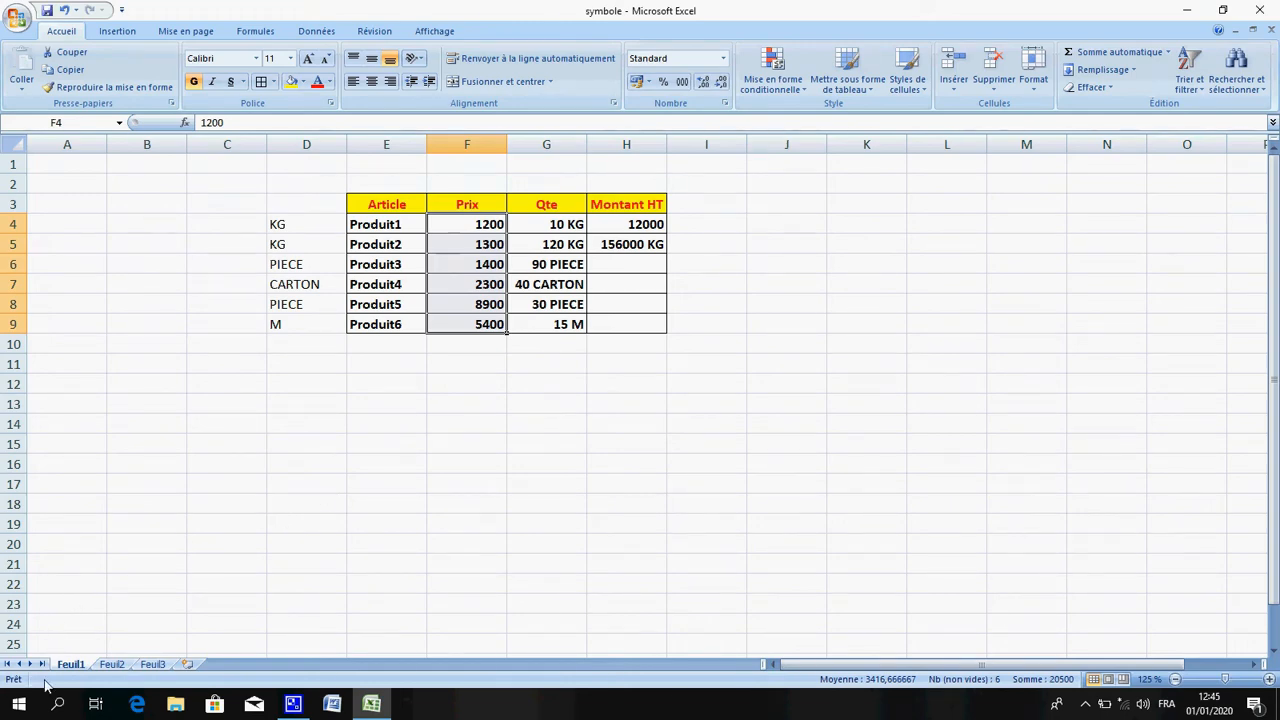
Open the Windows Control Panel and its Region settings
click(25, 705)
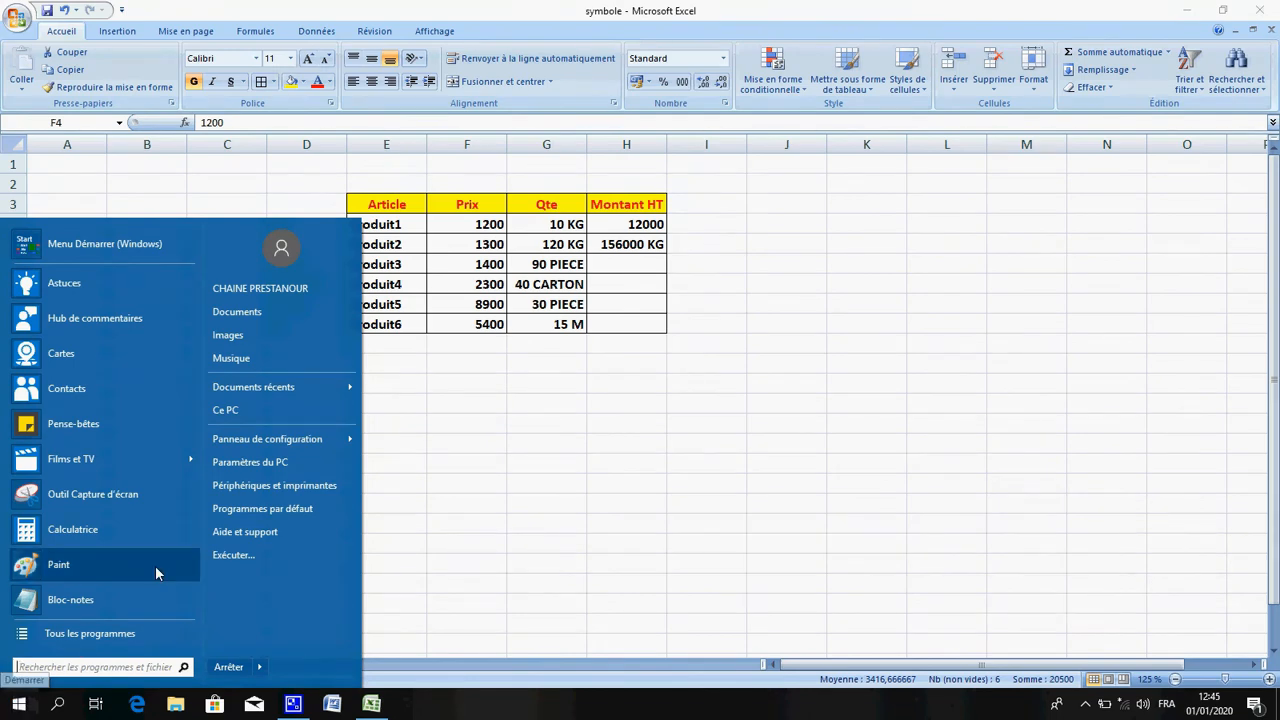
mouse_move(288, 451)
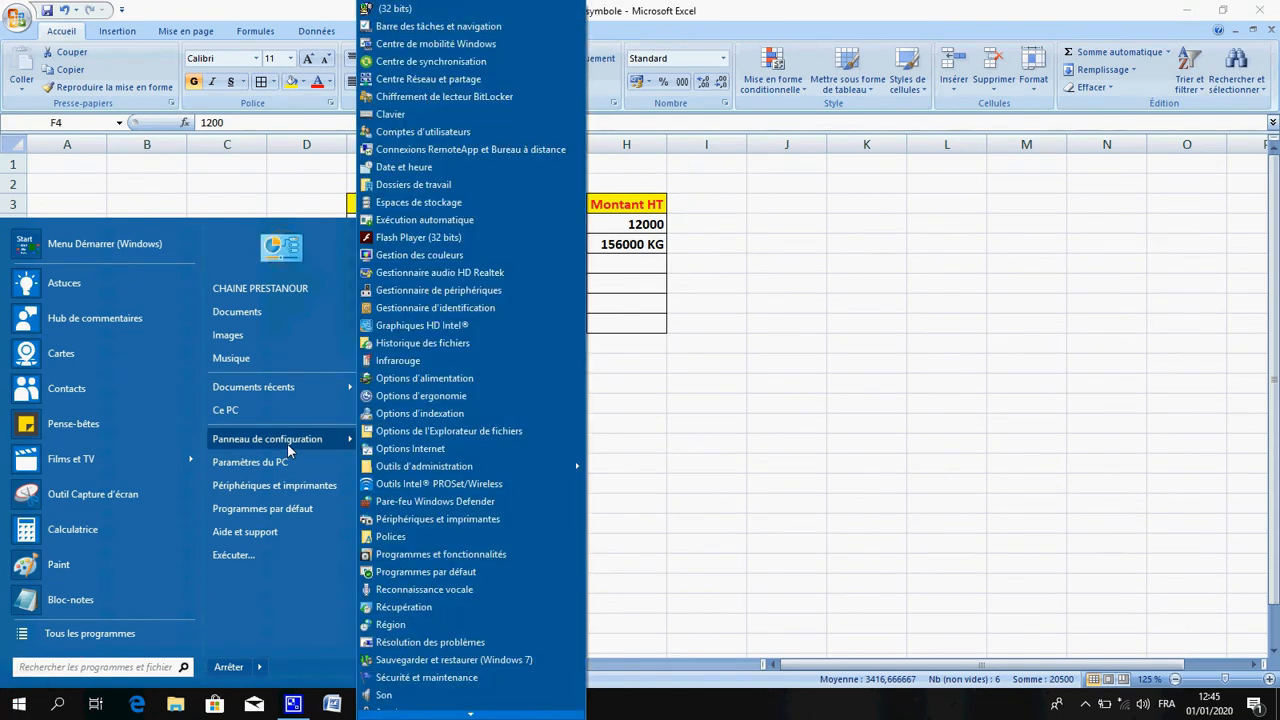
click(288, 451)
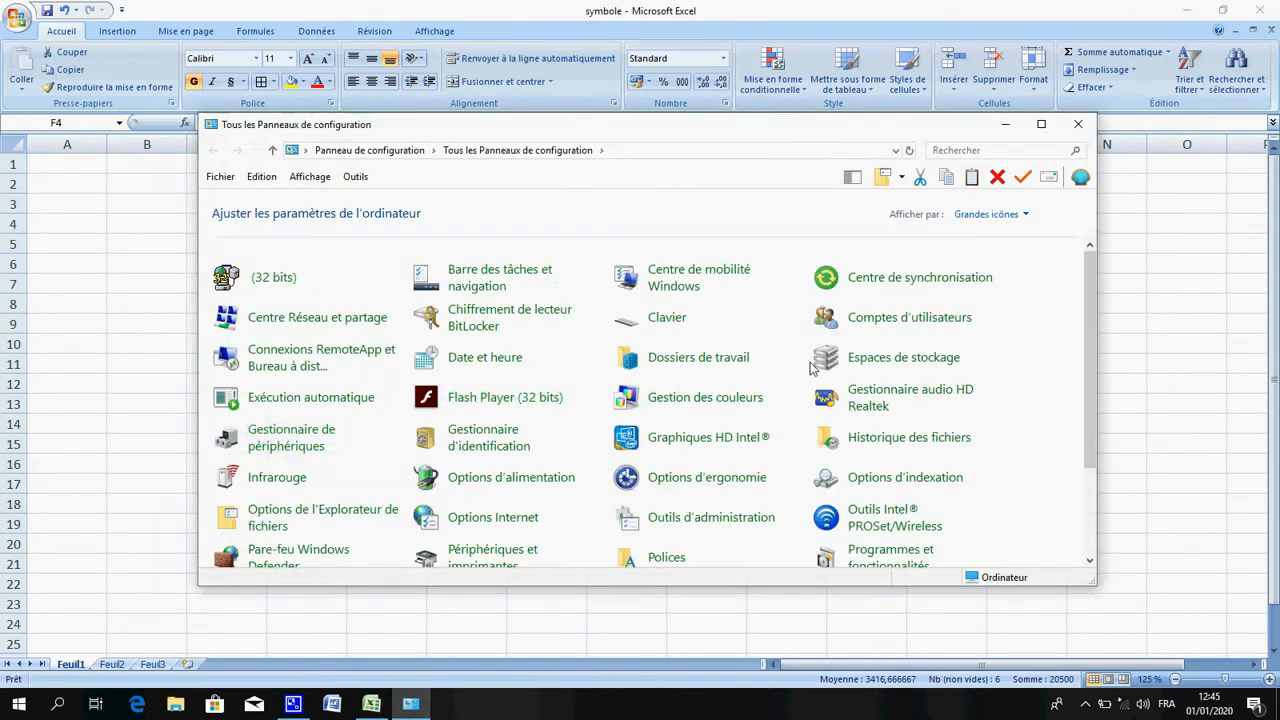
click(1088, 532)
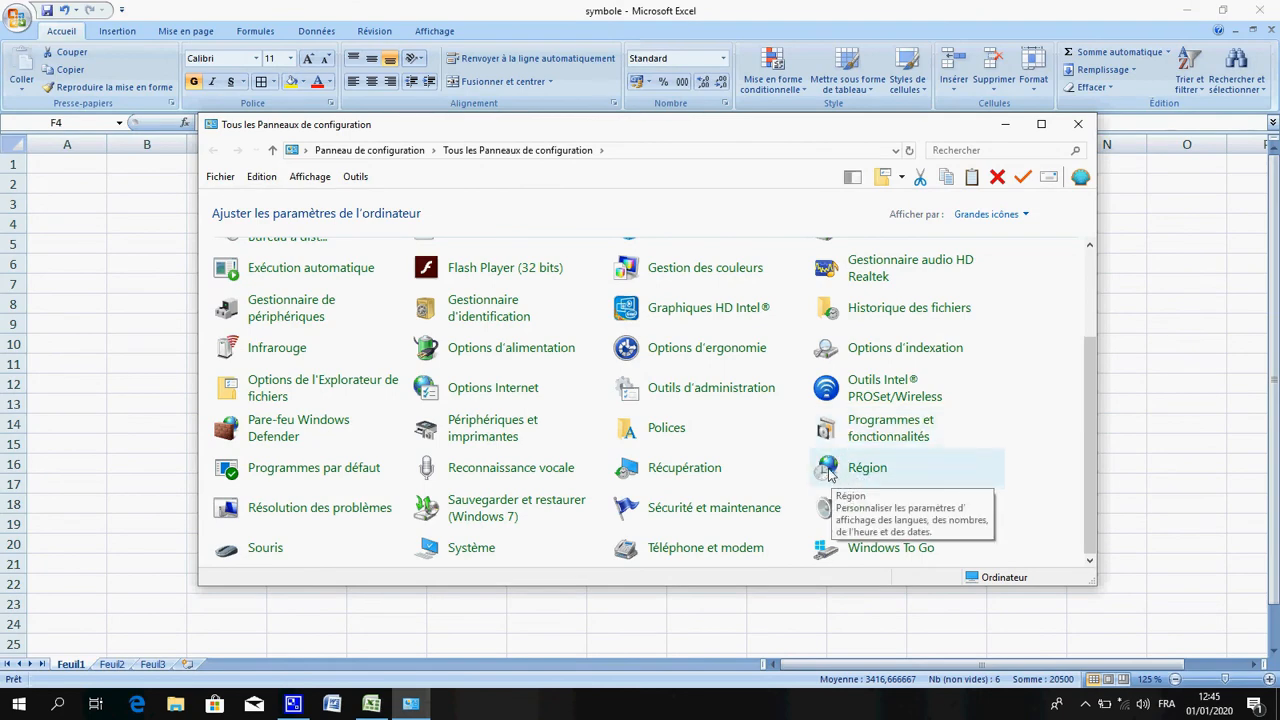
click(868, 470)
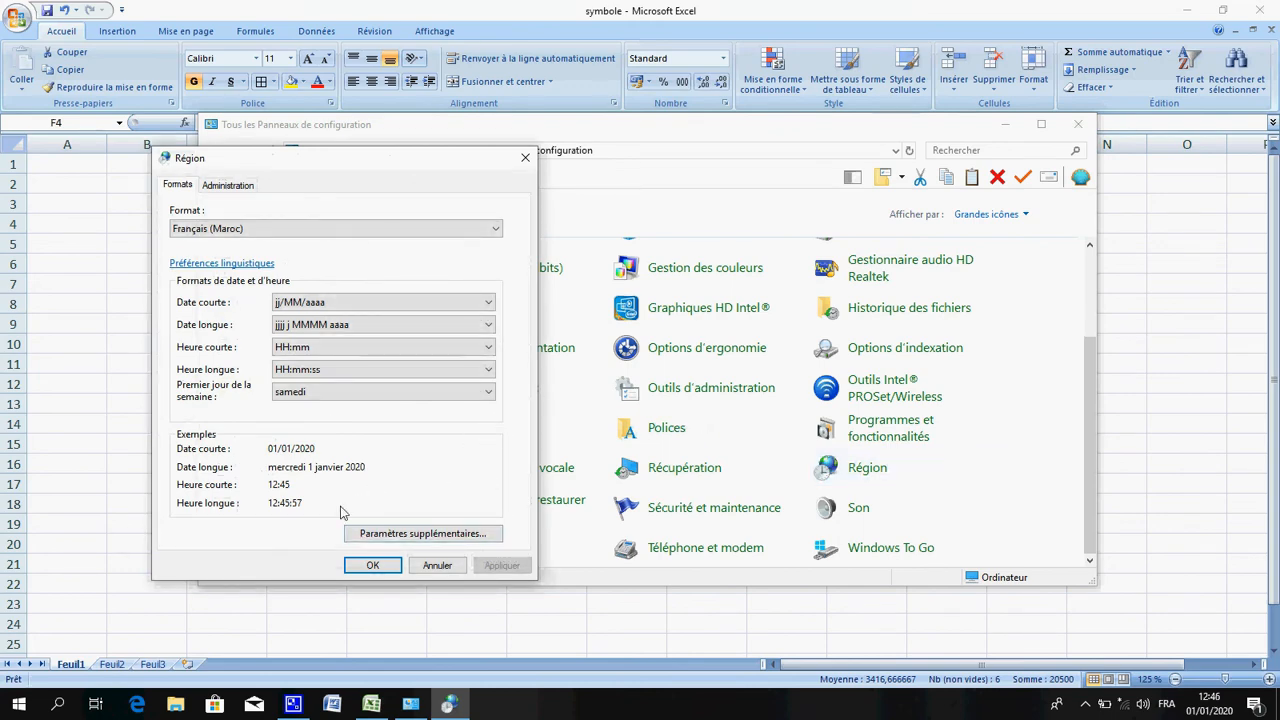
Set the regional currency symbol to Dhs in the additional format settings and apply the change
click(410, 535)
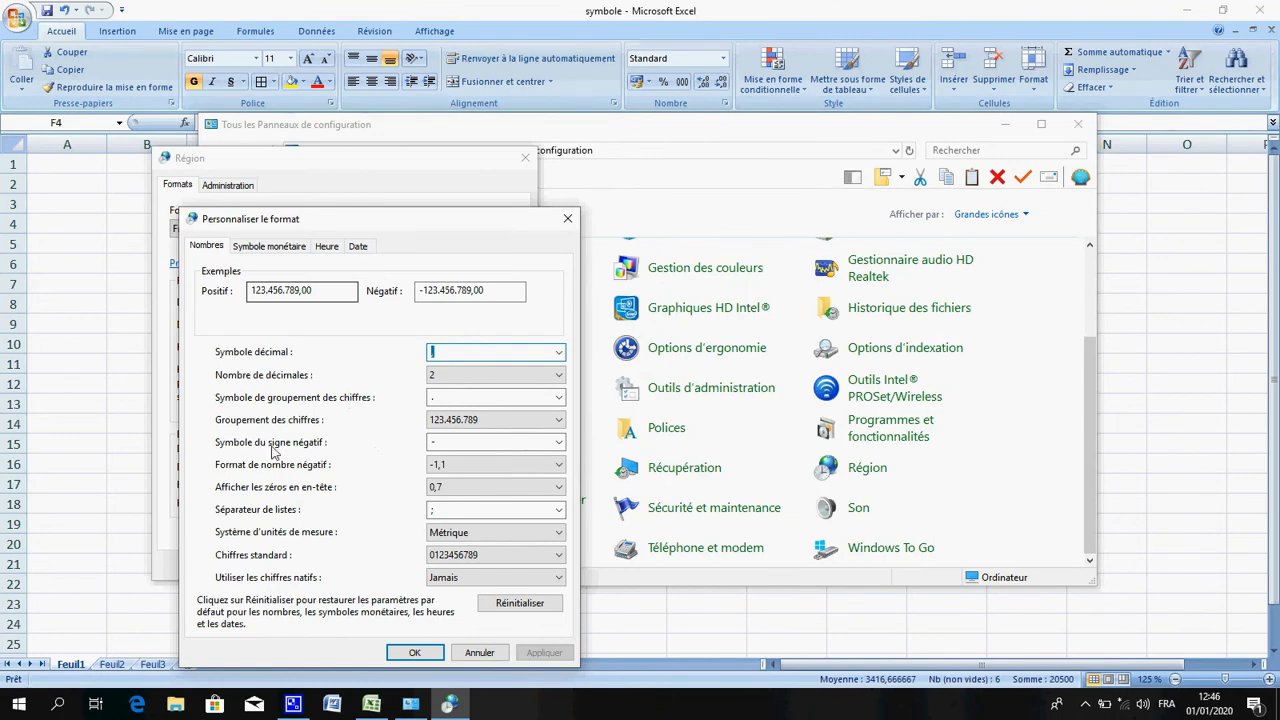
click(284, 250)
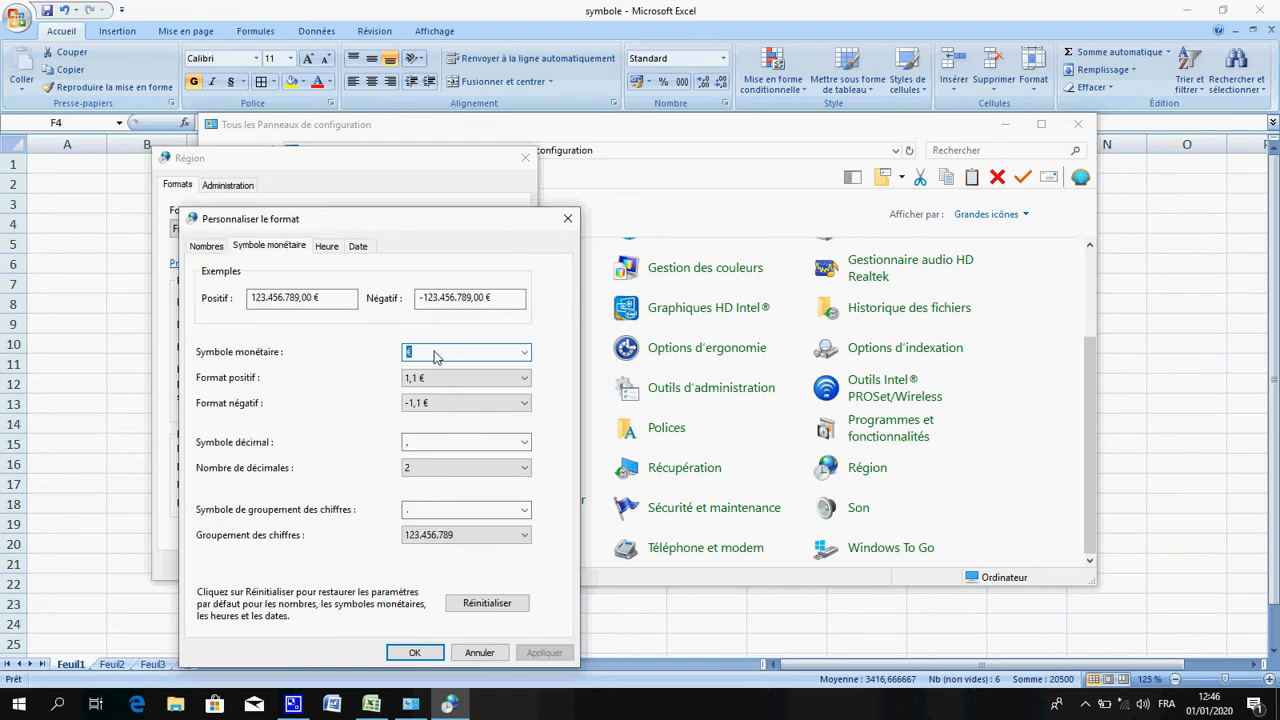
key(BackSpace)
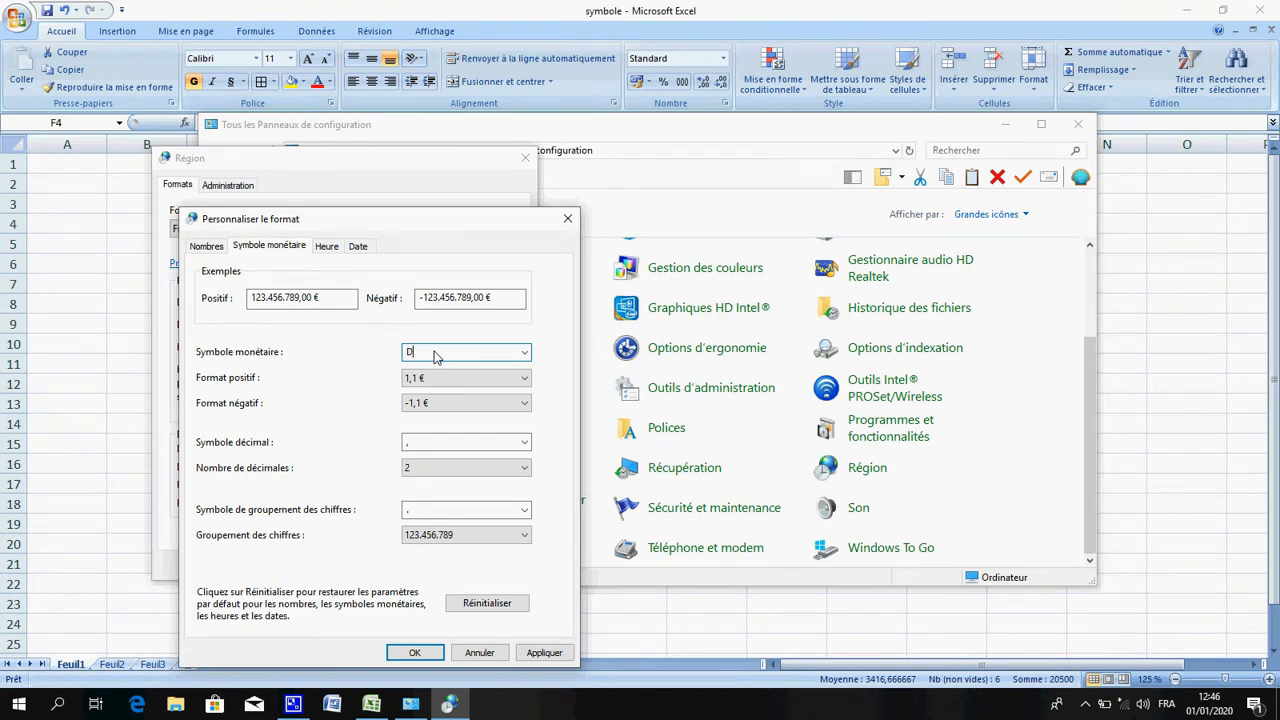
text(Dhs)
click(552, 660)
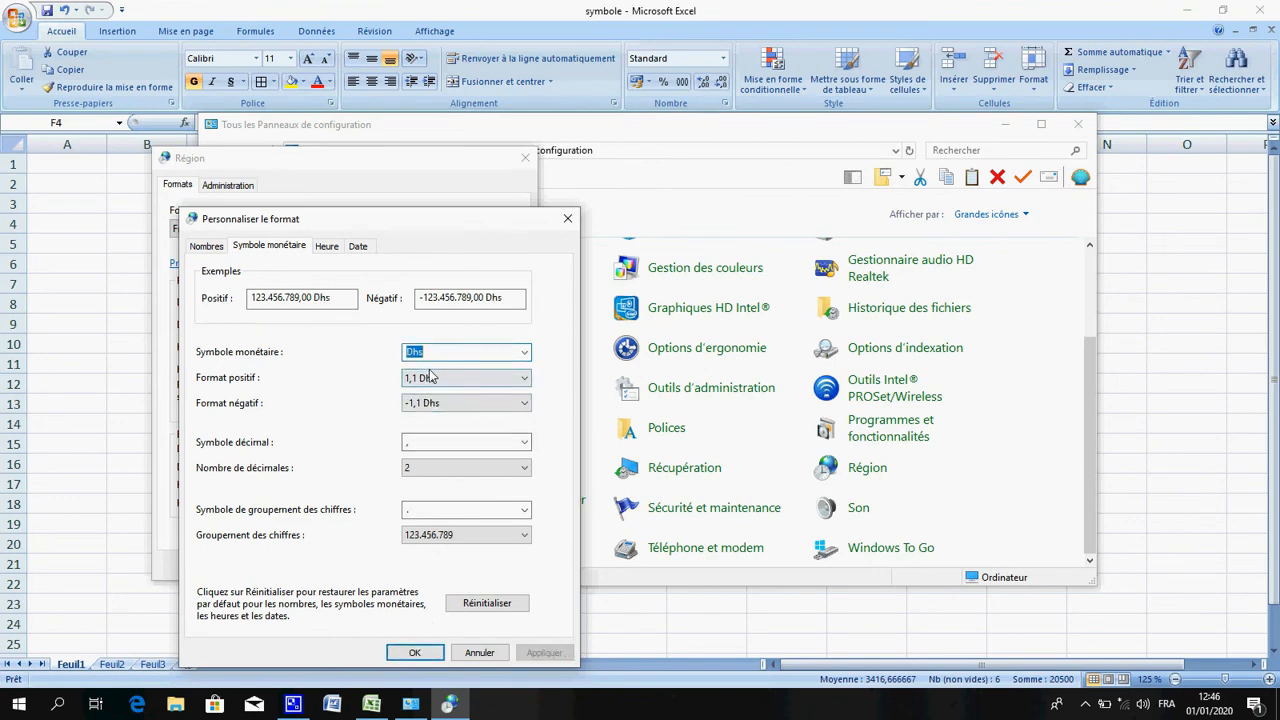
click(412, 653)
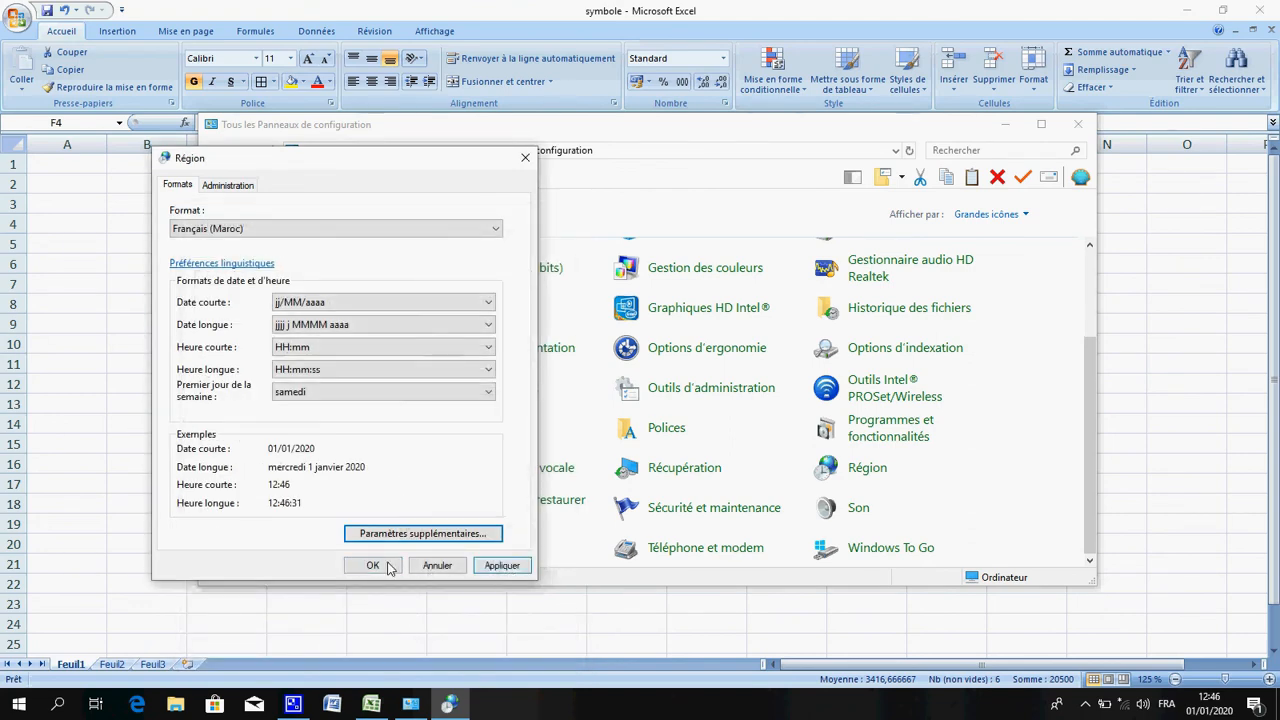
click(503, 567)
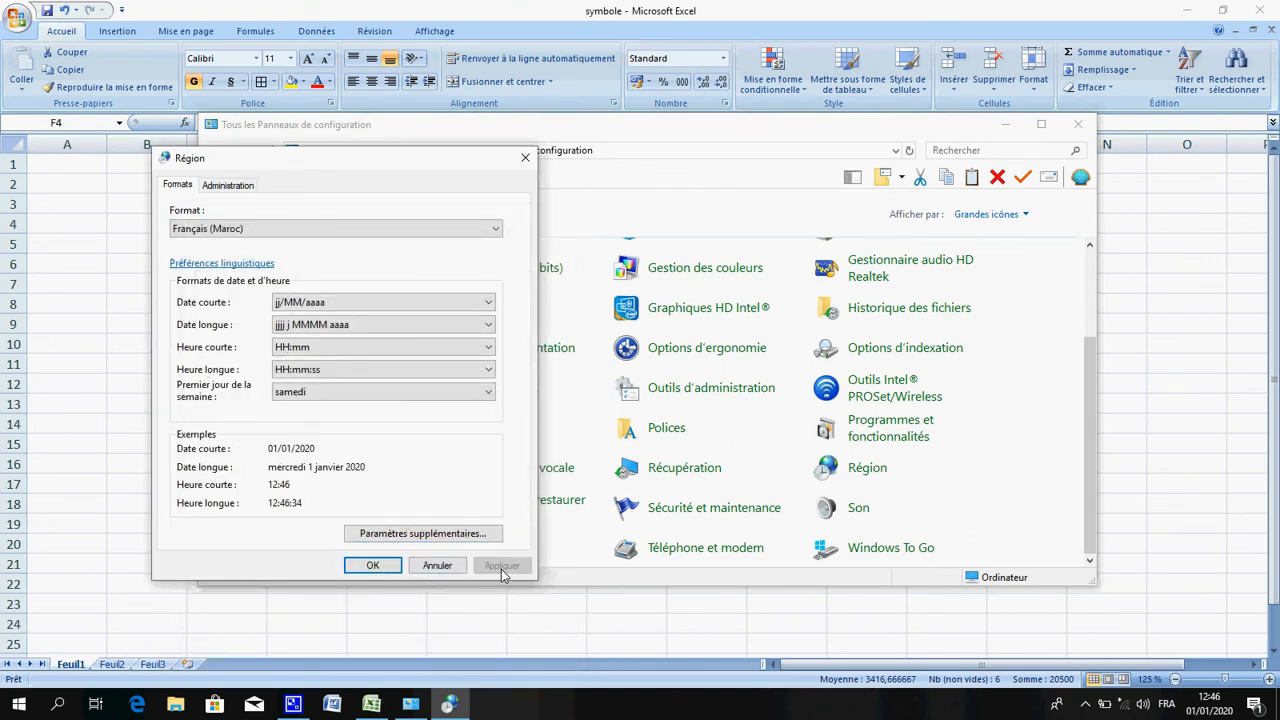
click(372, 565)
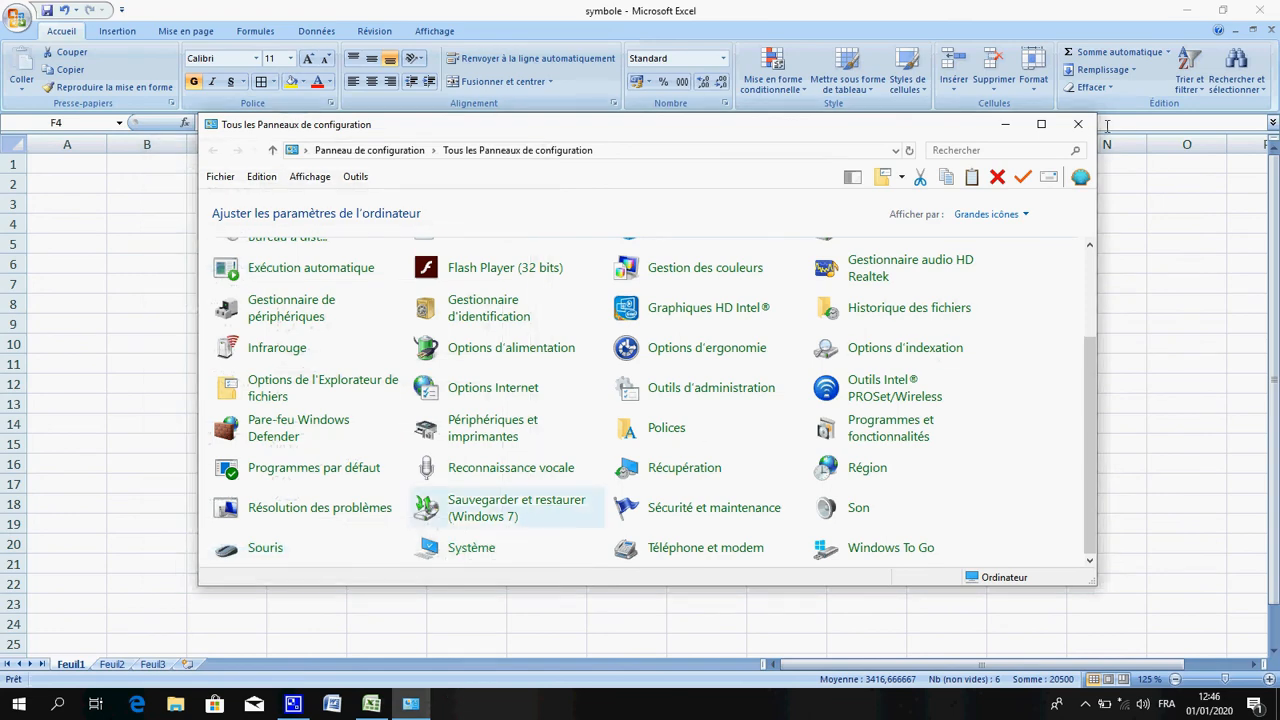
Close the Control Panel and apply the Dhs accounting format to the prices in F4:F9
click(1078, 124)
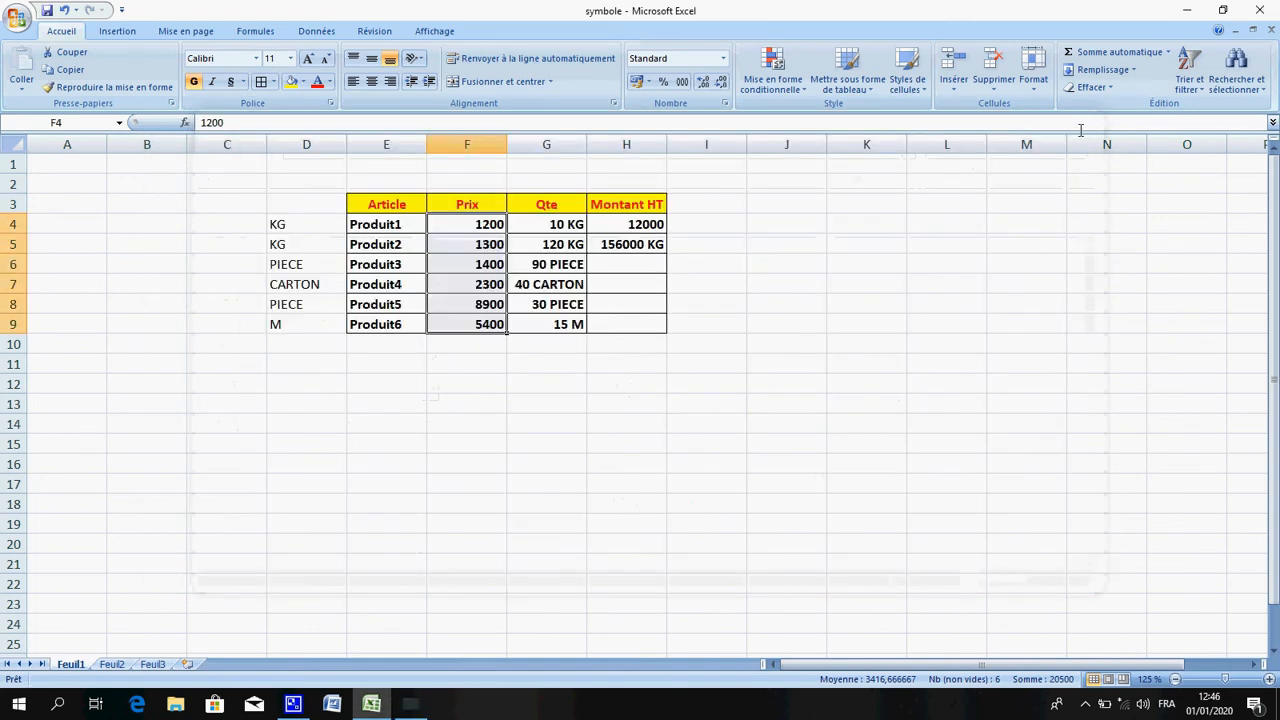
click(650, 84)
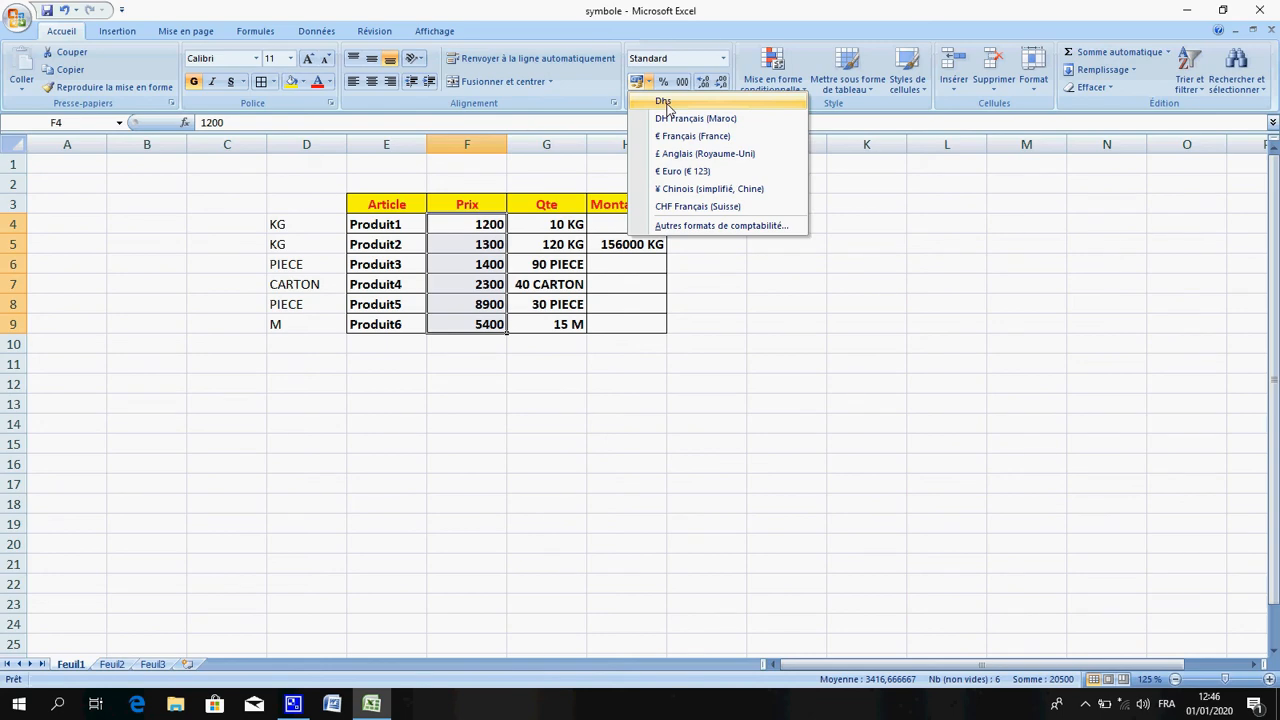
click(664, 101)
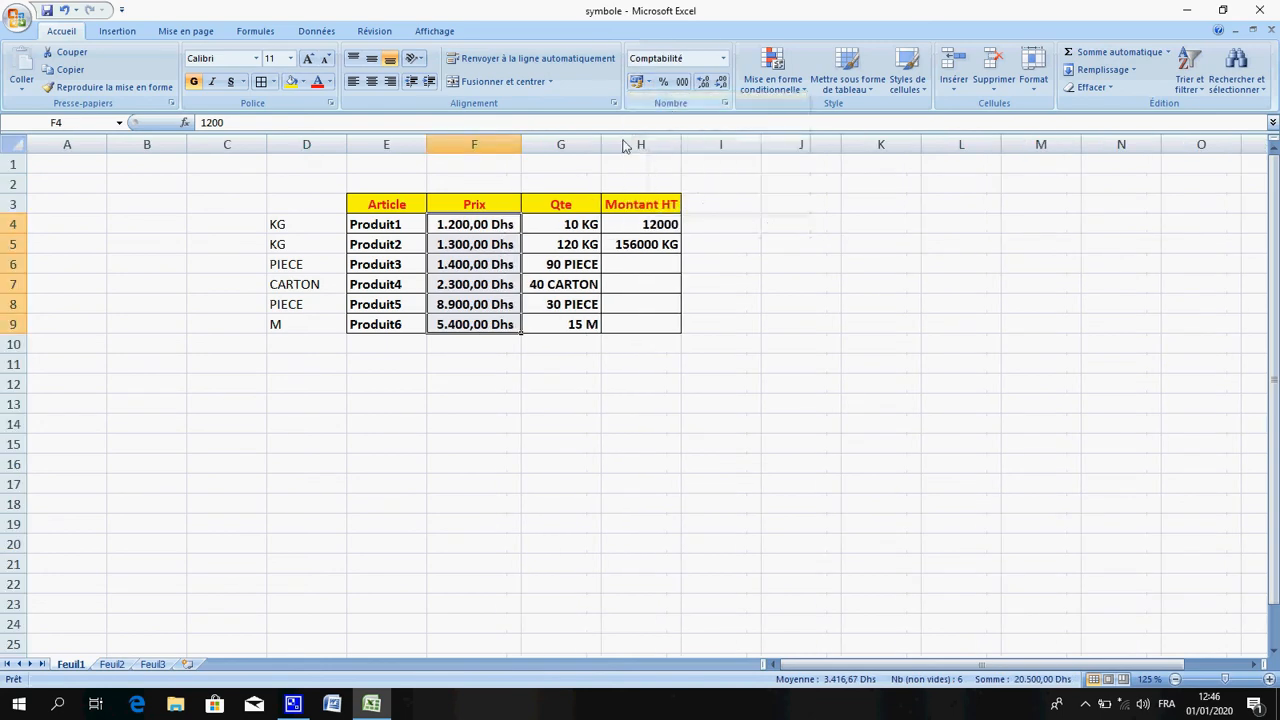
Apply the Dhs accounting format to the Montant HT cells H4:H9
click(646, 225)
drag(646, 225, 628, 323)
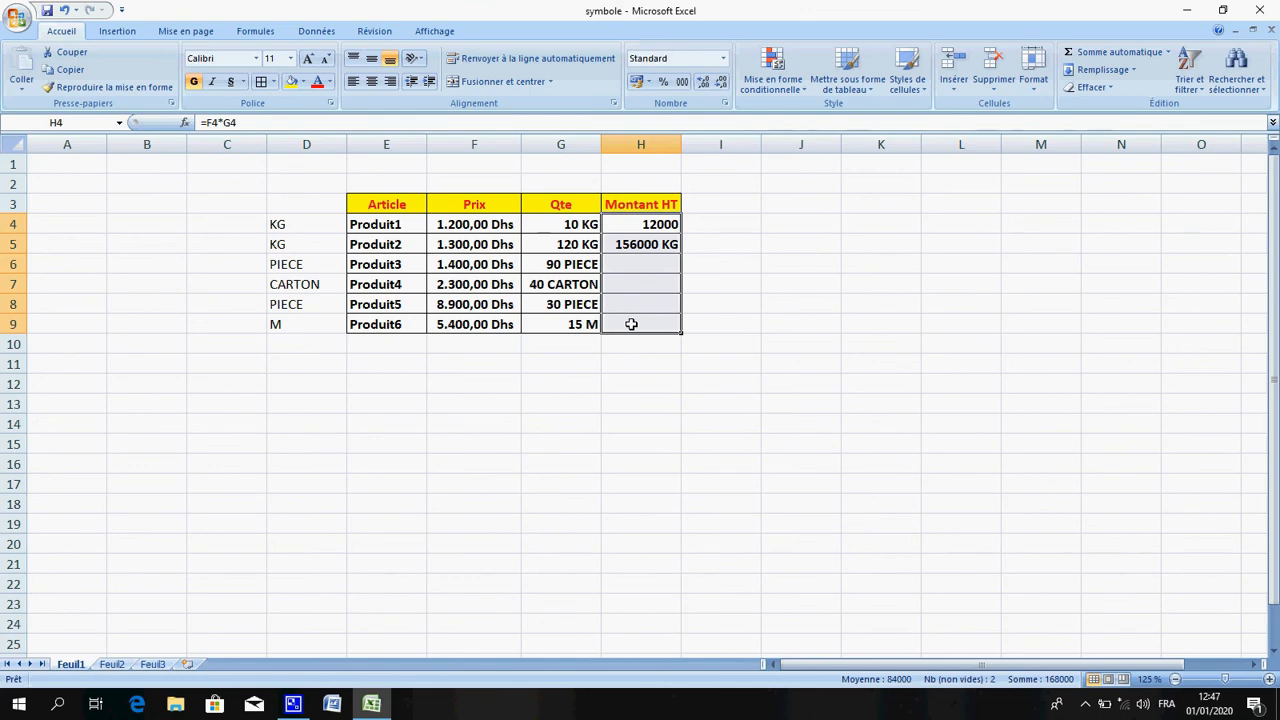
click(649, 82)
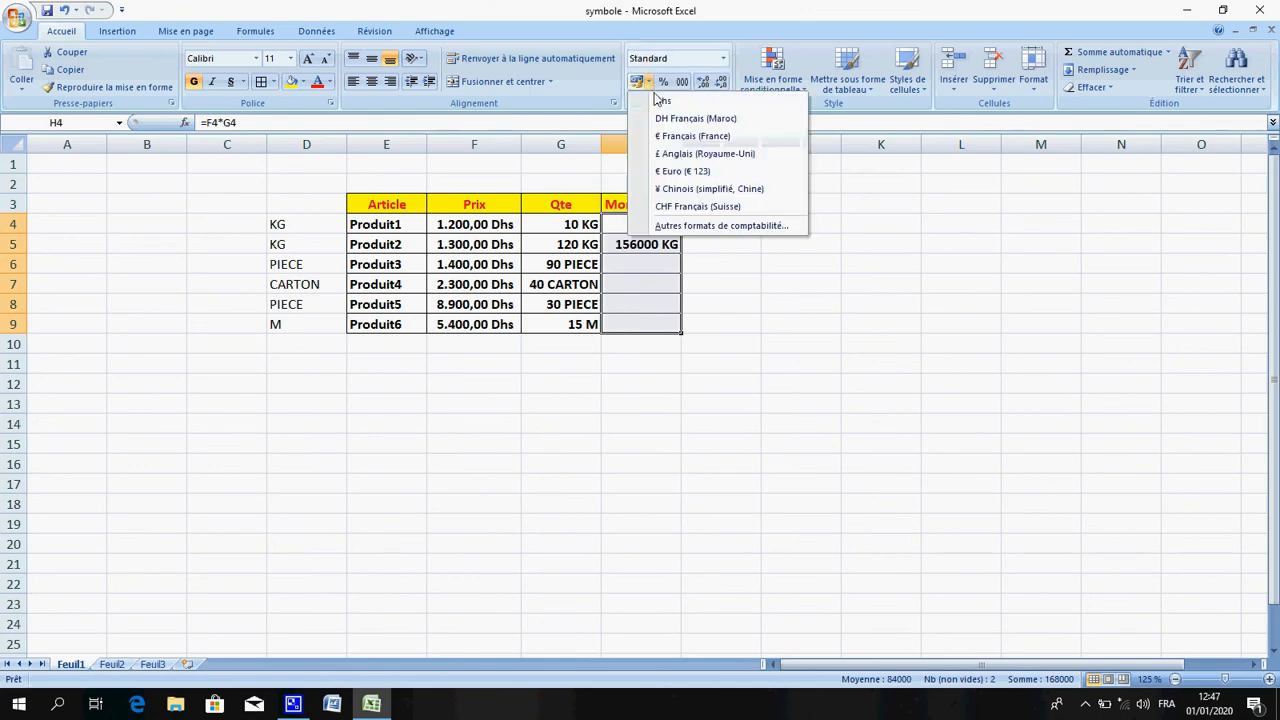
click(659, 104)
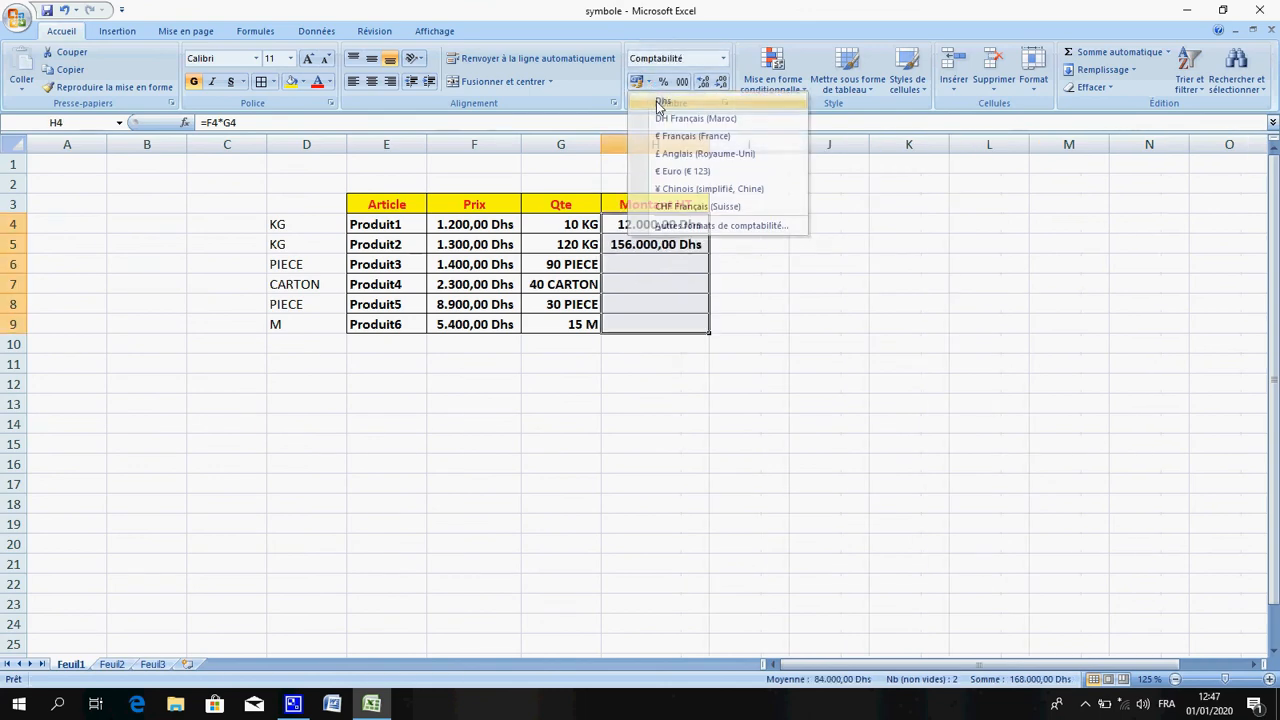
Enter a formula in H6 multiplying Produit3's price F6 by its quantity G6
click(662, 266)
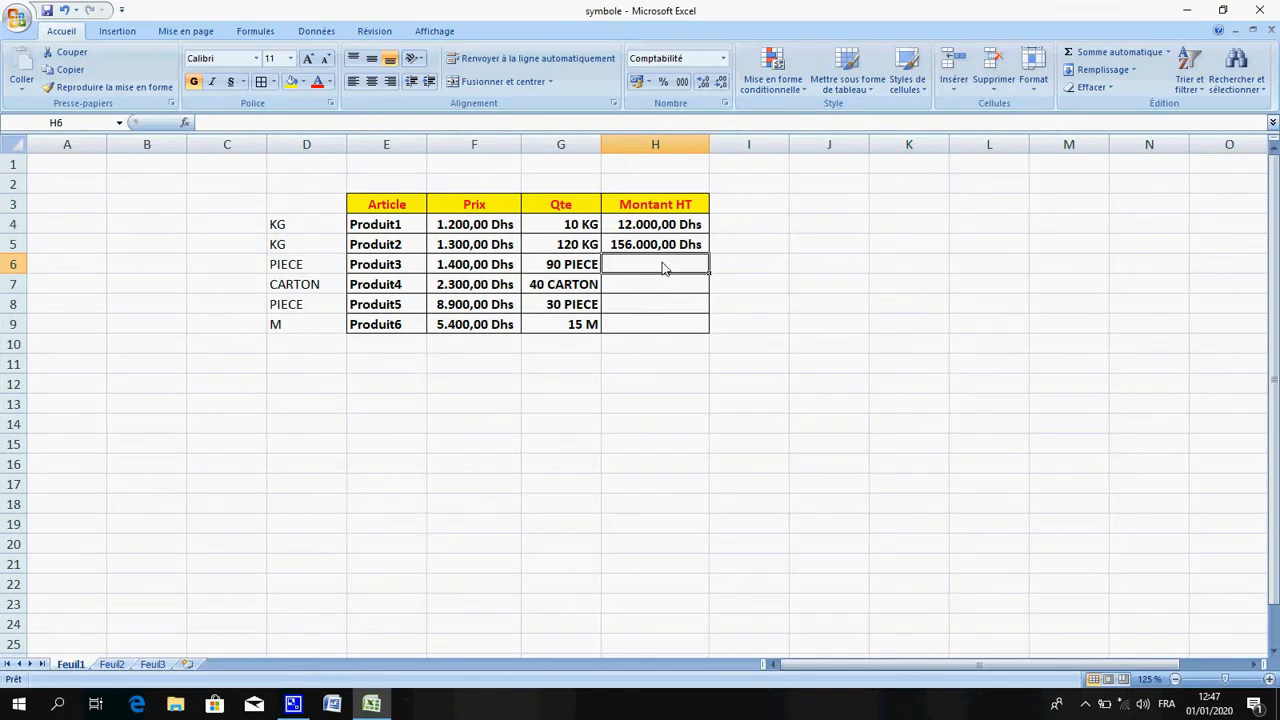
text(+)
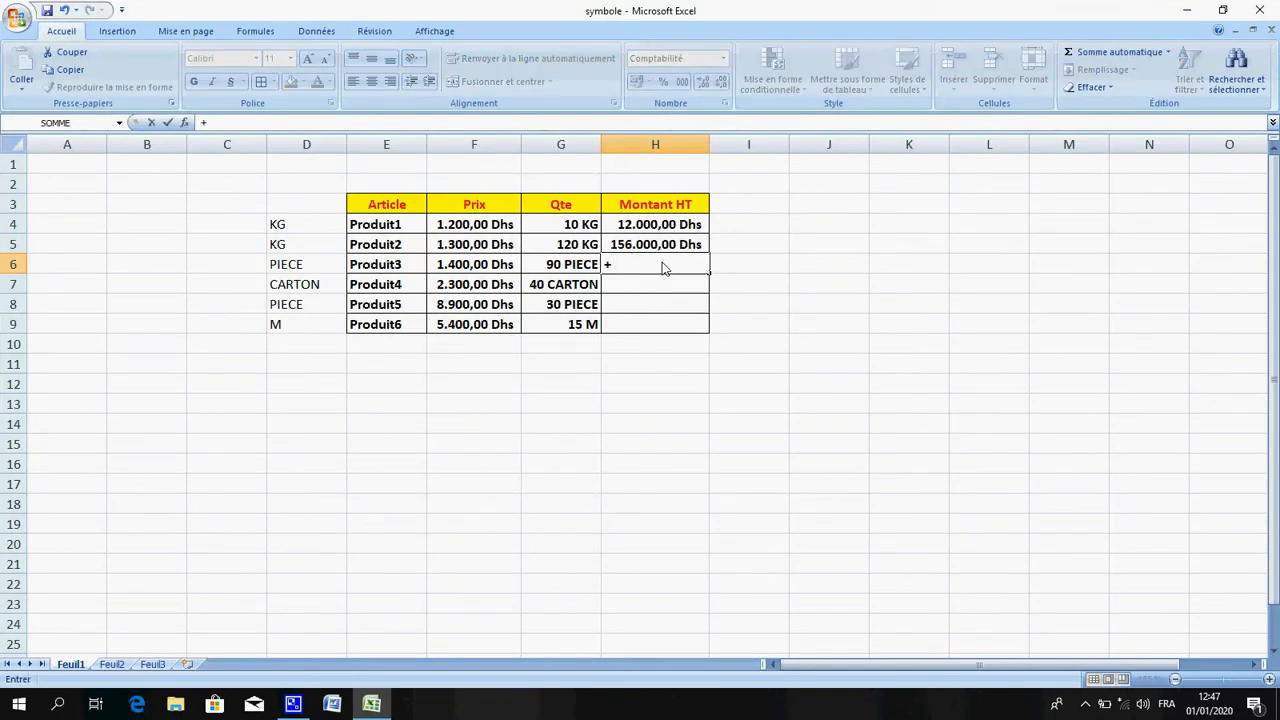
key(BackSpace)
text(=)
click(478, 265)
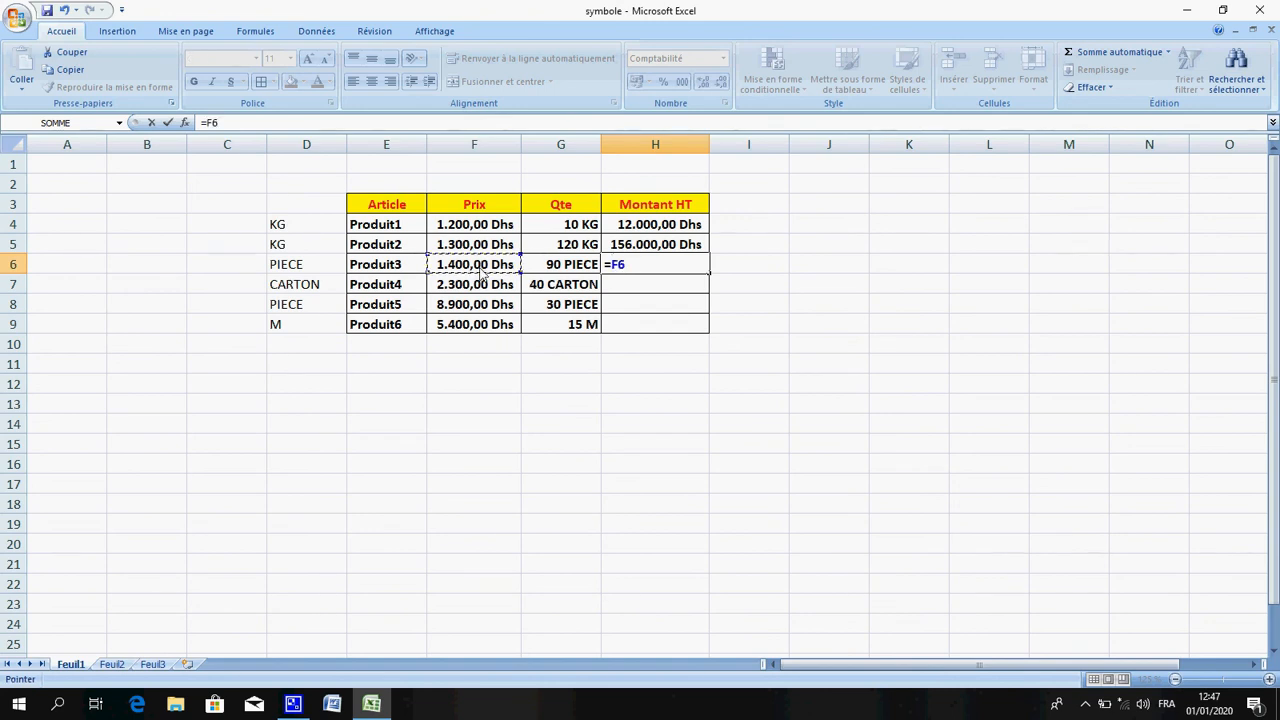
text(*)
click(566, 268)
key(Return)
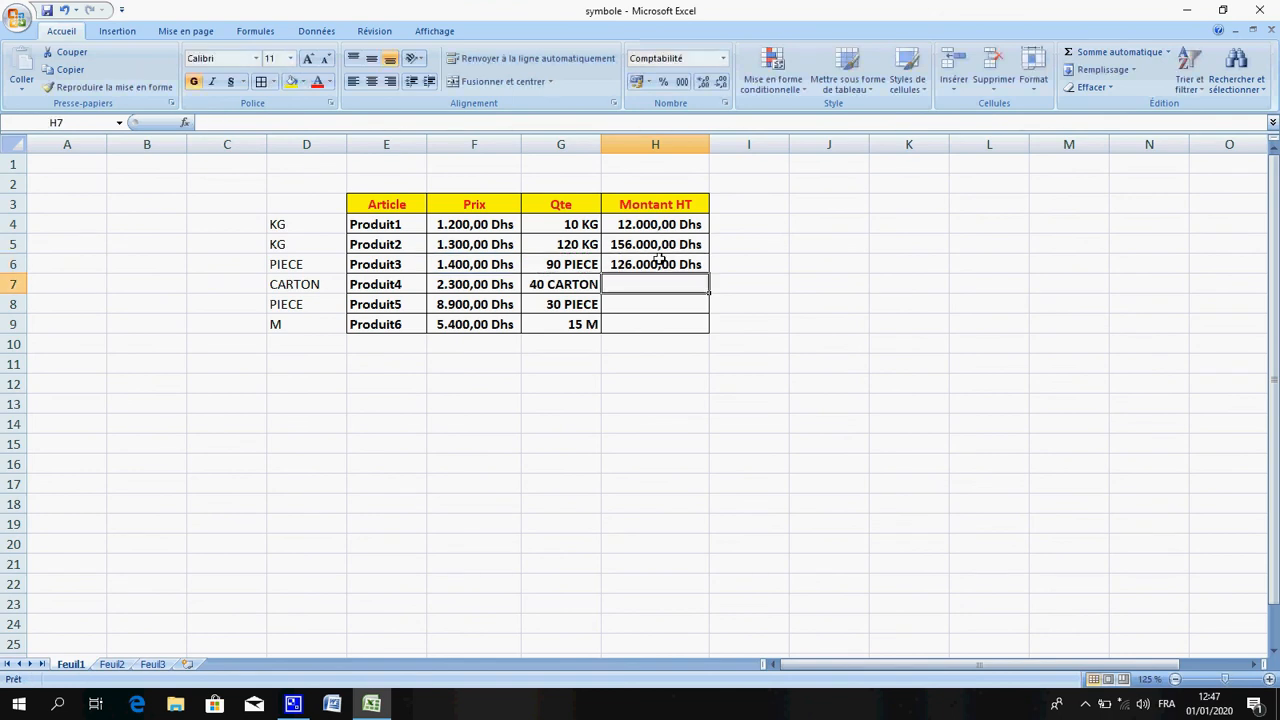